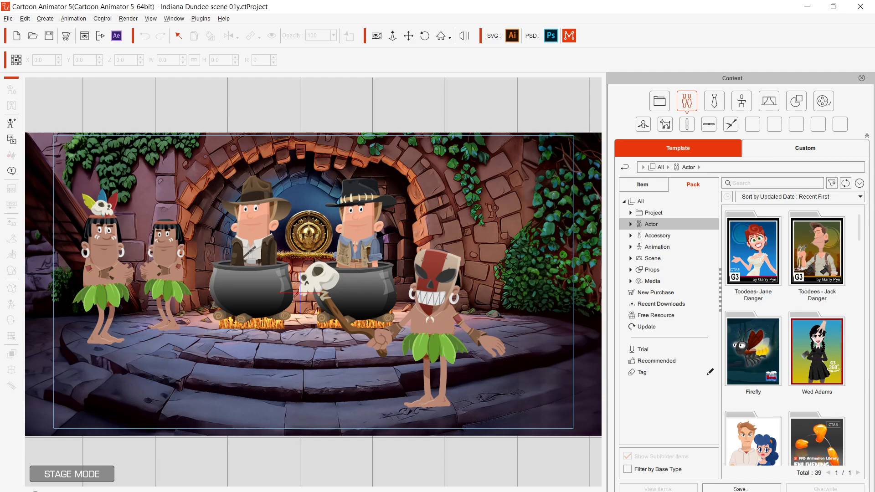
Select the adventurer in the left cauldron and set the Face3D Tracker window to stay always on top.
key("space")
left_click(254, 242)
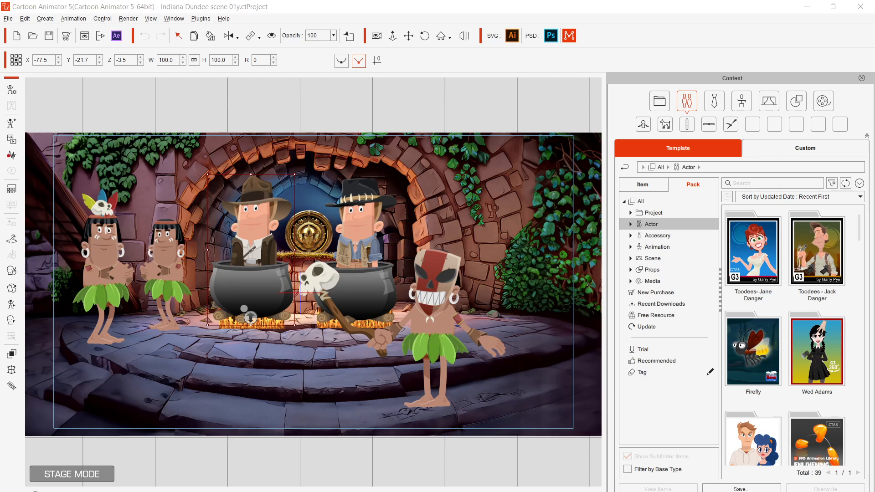
left_click_drag(592, 12, 579, 137)
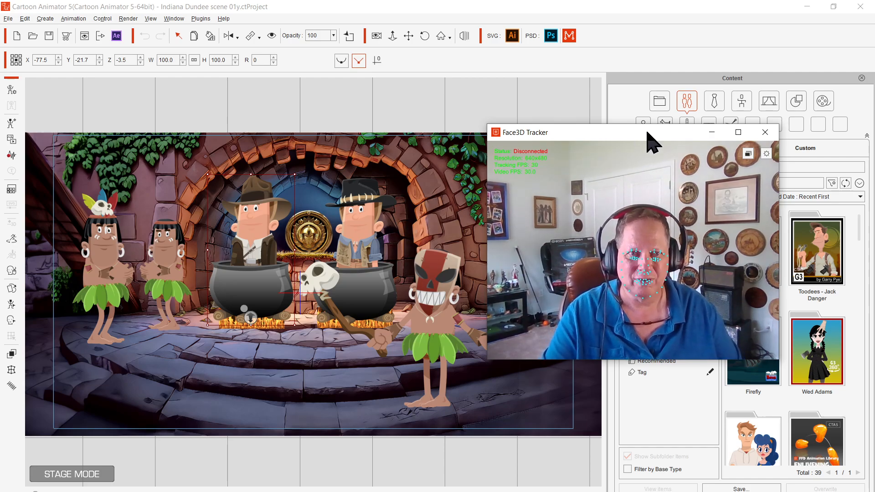
left_click(747, 154)
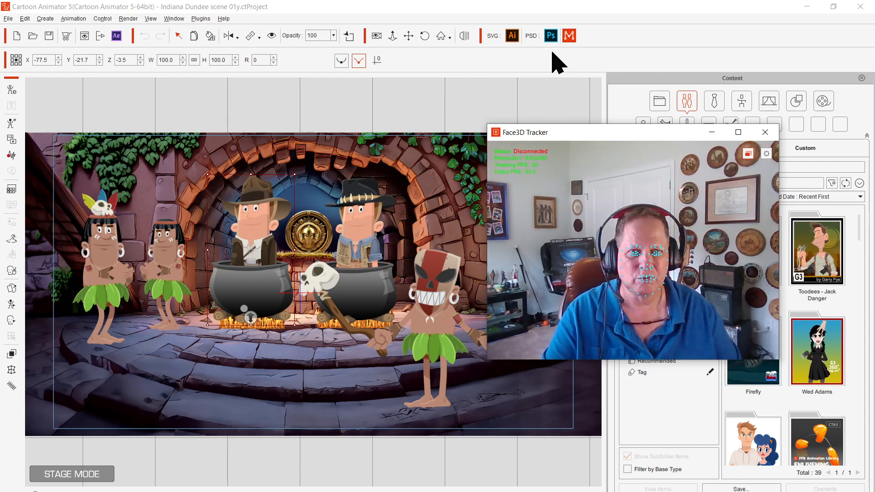
left_click(644, 63)
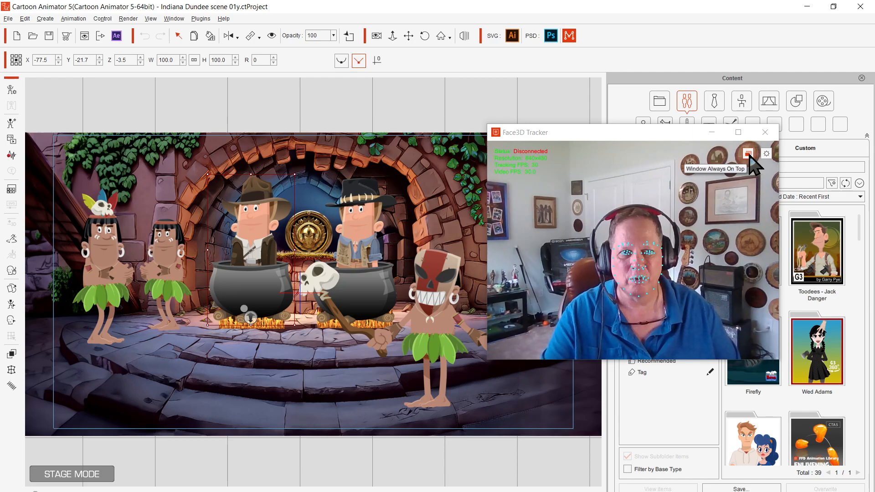
Set the Face3D Tracker camera resolution to 1280x720 and the video FPS to 30.0, then close its settings.
left_click(765, 156)
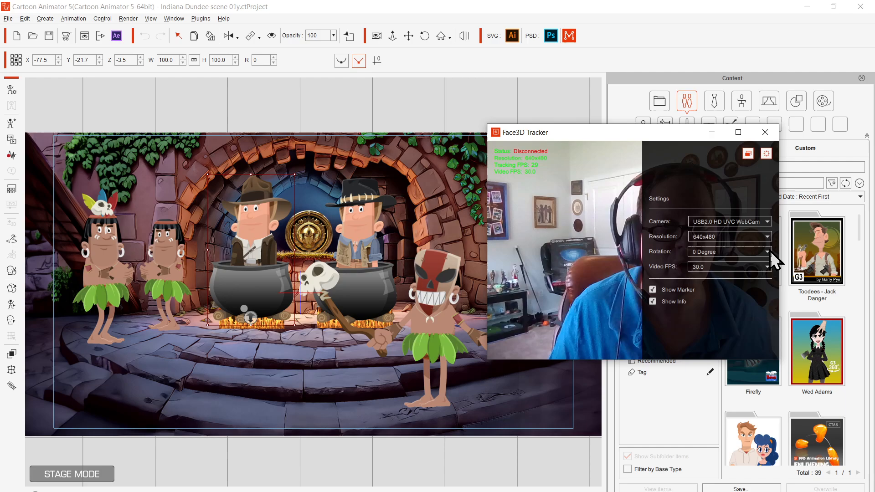
left_click(768, 236)
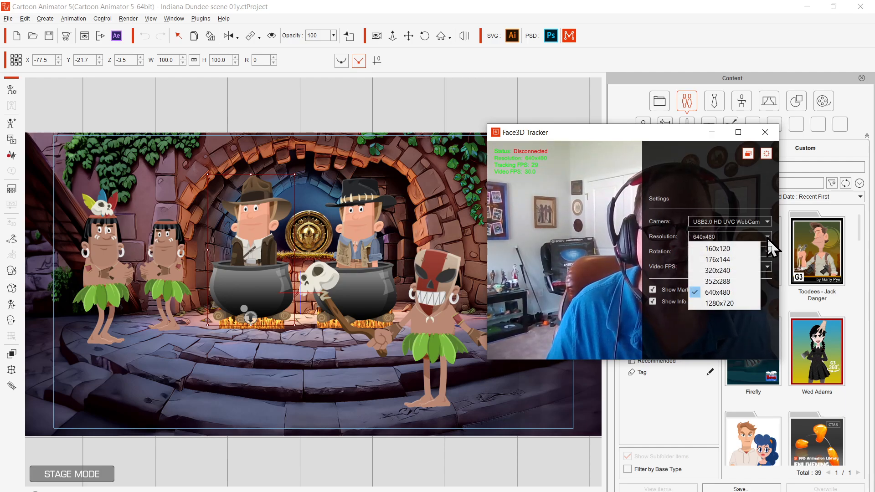
left_click(718, 303)
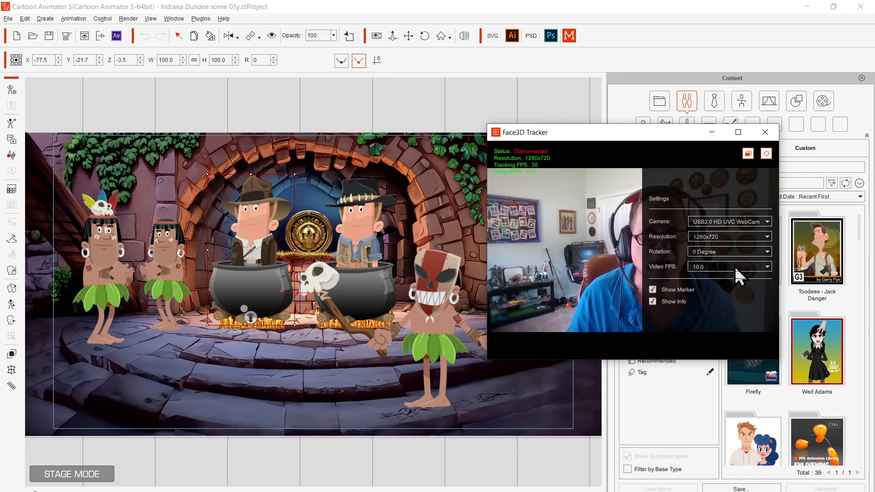
left_click(736, 266)
left_click(728, 289)
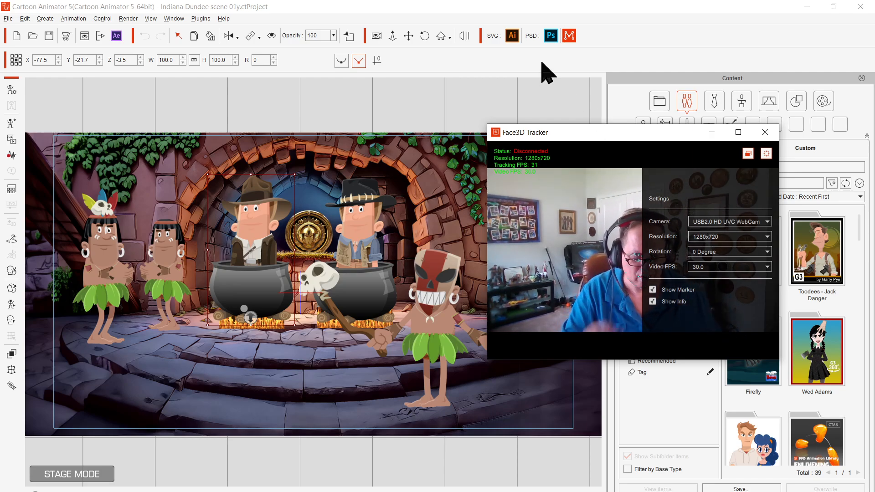
left_click(767, 155)
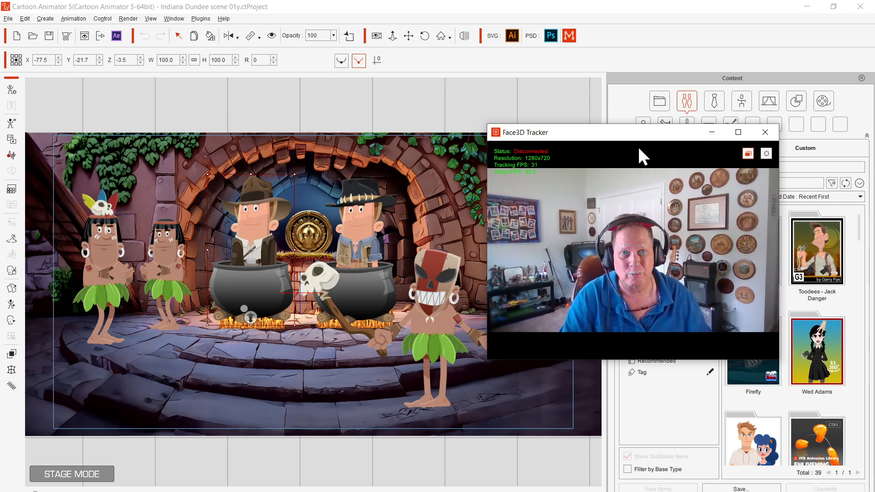
Display the Timeline and move the Face3D Tracker window clear of the stage and the timeline tracks.
left_click_drag(643, 136, 720, 287)
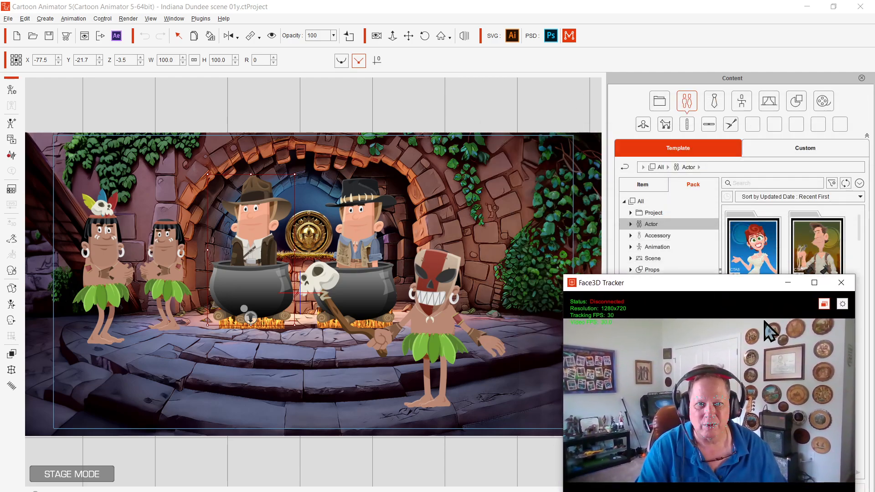
left_click(496, 85)
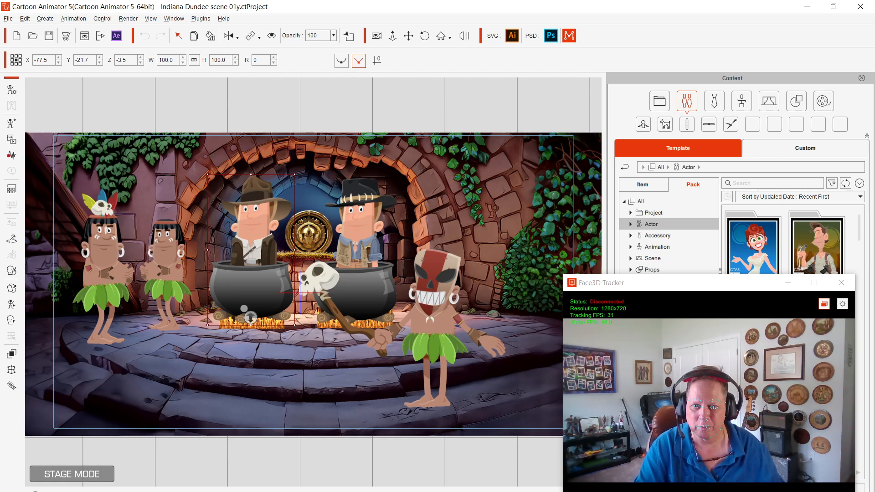
key("F3")
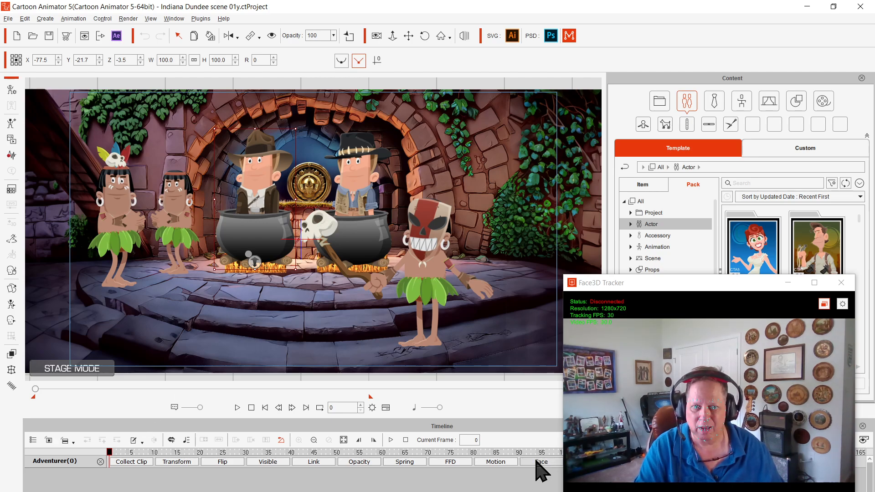
left_click_drag(663, 289, 686, 228)
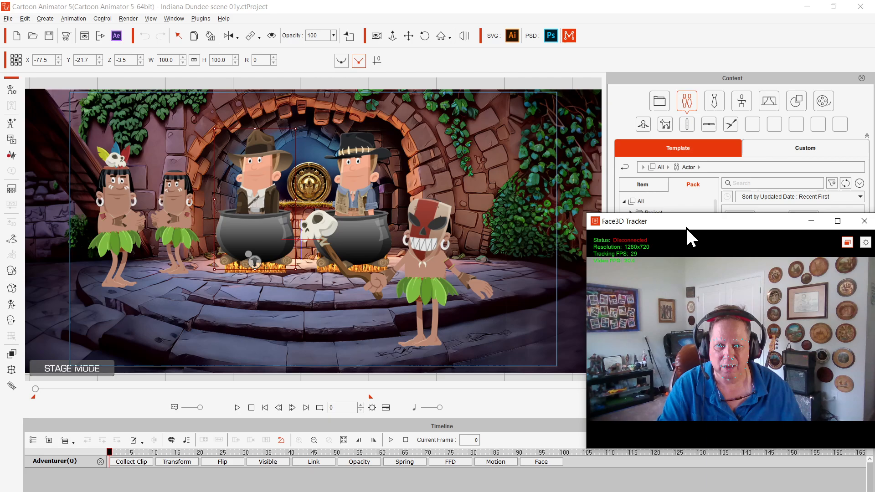
Open Motion LIVE 2D for the selected adventurer and move its window off the two cauldron characters.
left_click(568, 36)
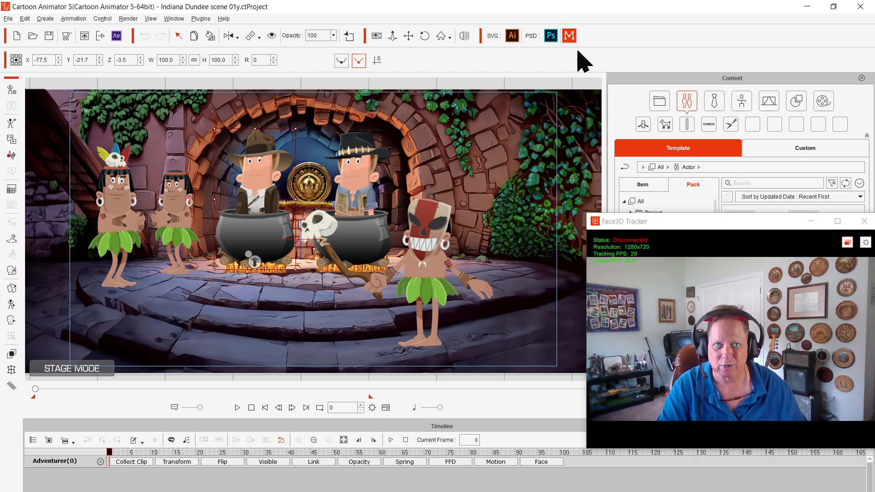
left_click_drag(518, 162, 525, 32)
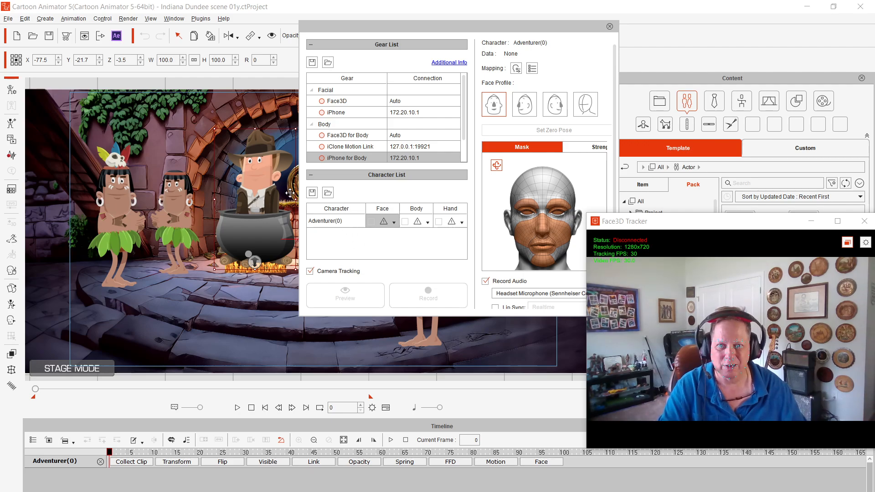
left_click_drag(423, 26, 389, 241)
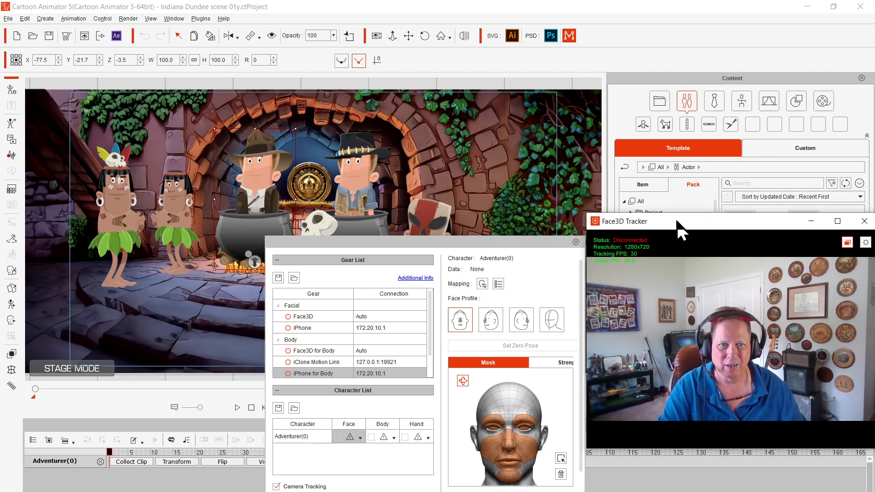
Move the Face3D Tracker off the scene list and rename the actor Adventurer(0) to Indiana.
left_click_drag(674, 228, 658, 381)
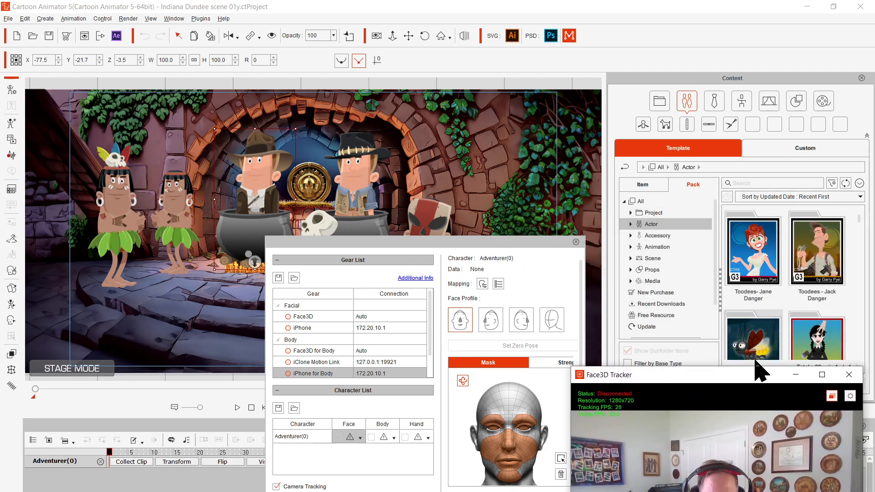
left_click_drag(744, 379, 467, 132)
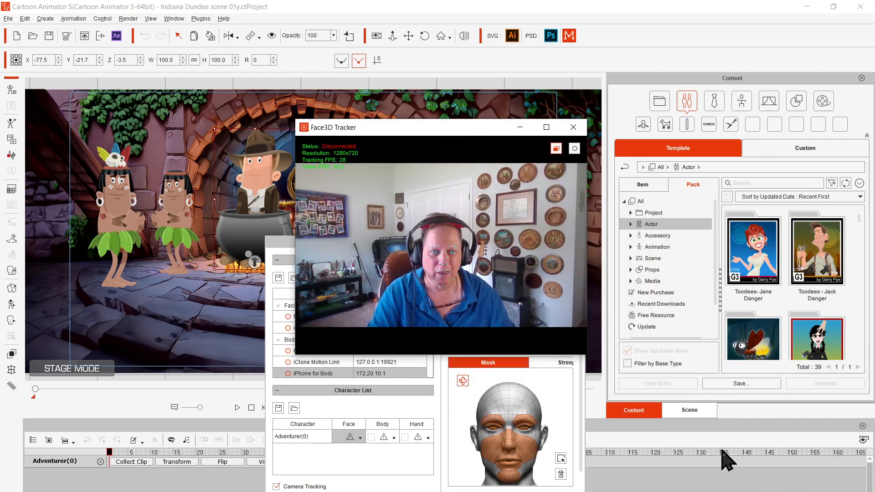
left_click(703, 416)
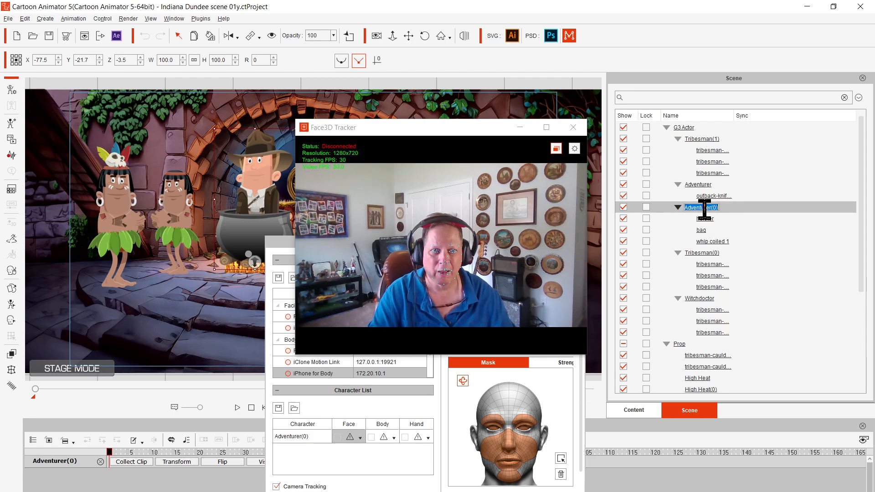
type("Ind")
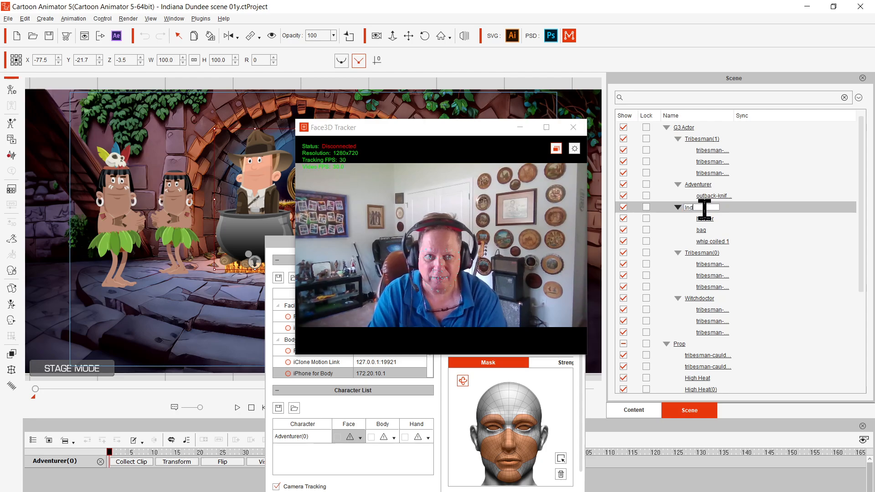
type("iana")
key("Return")
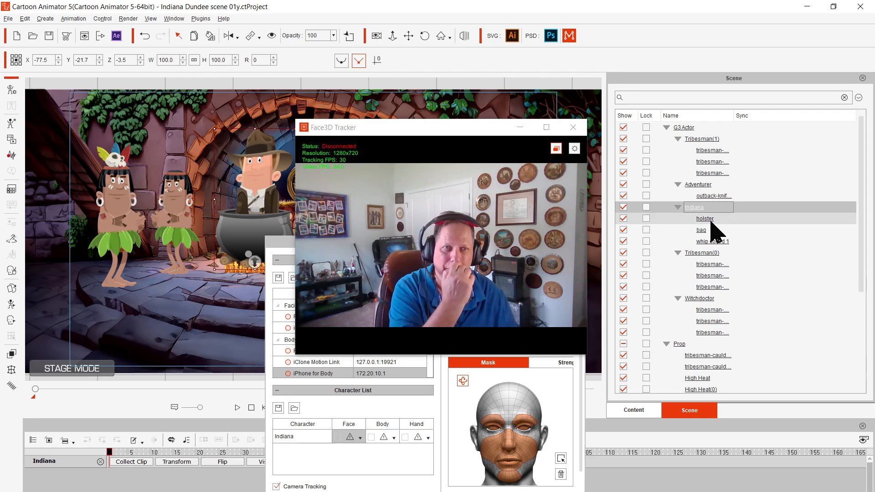
Rename the other adventurer actor, in the right cauldron, to Dundee.
left_click(698, 185)
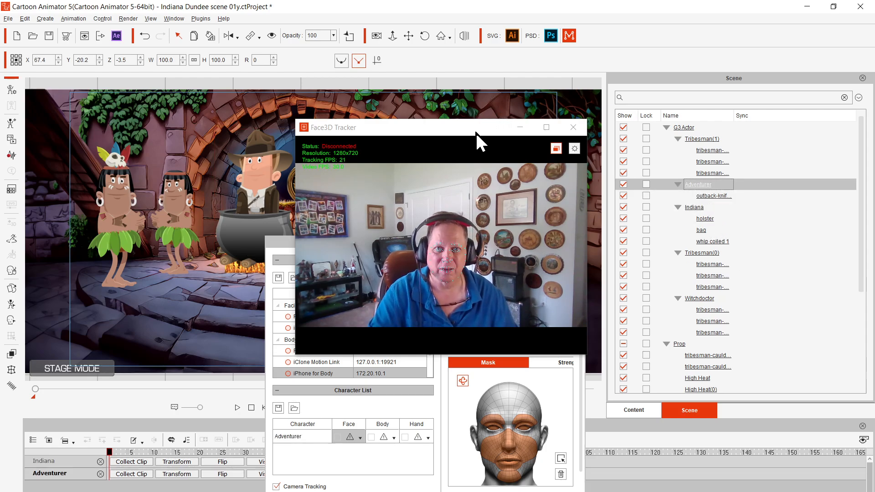
left_click_drag(476, 134, 463, 207)
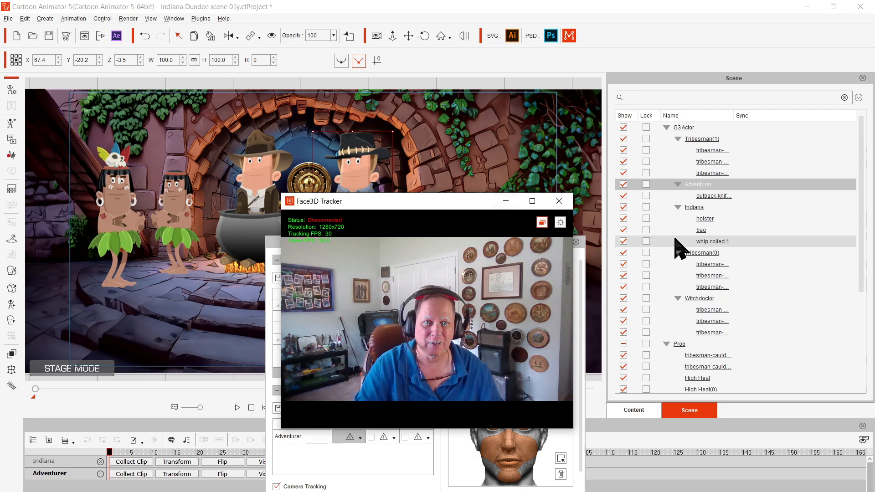
left_click(692, 183)
type("Dundee")
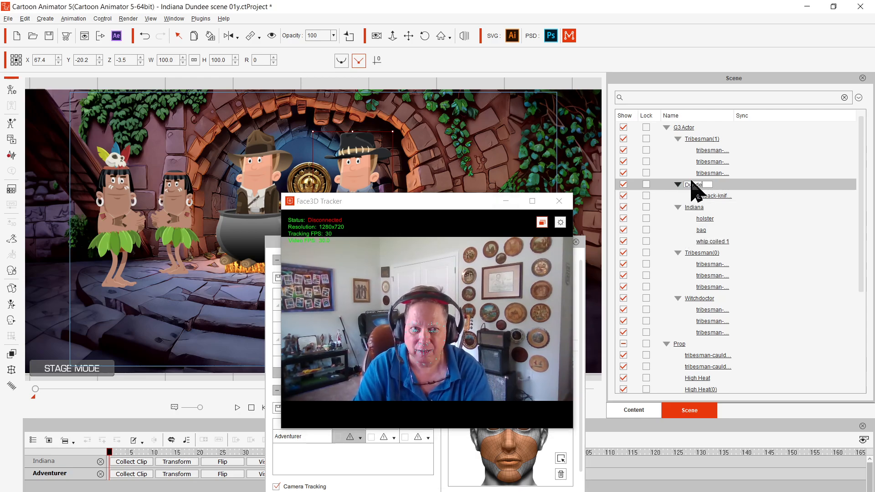
key("Return")
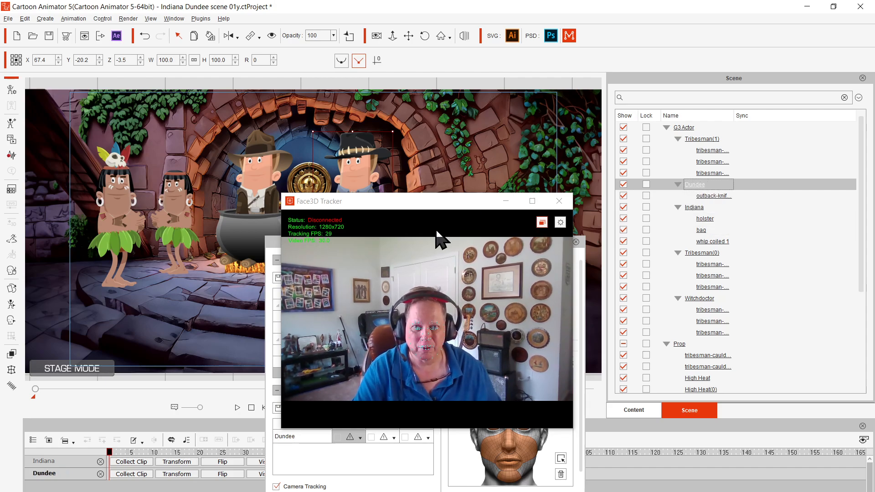
Select Indiana and restart Motion LIVE 2D, accepting the server disconnection, so that Indiana is loaded as its character.
left_click_drag(433, 209, 726, 55)
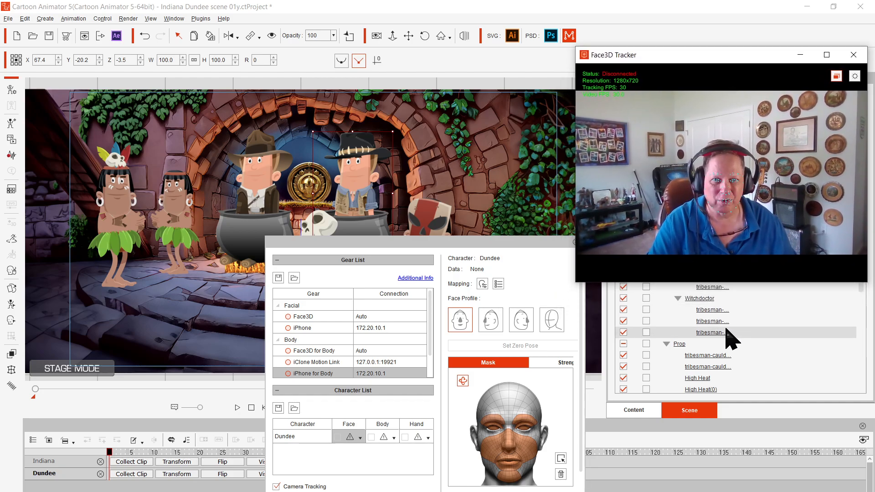
left_click(46, 461)
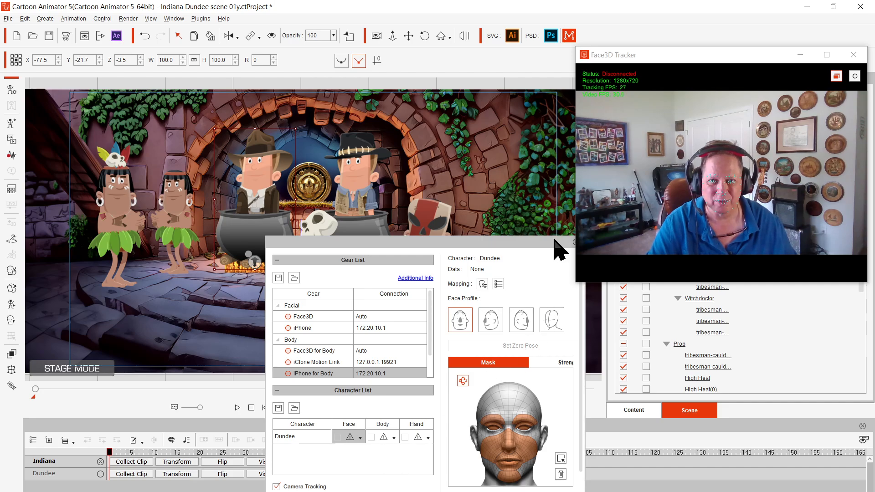
left_click_drag(554, 241, 495, 184)
left_click(510, 170)
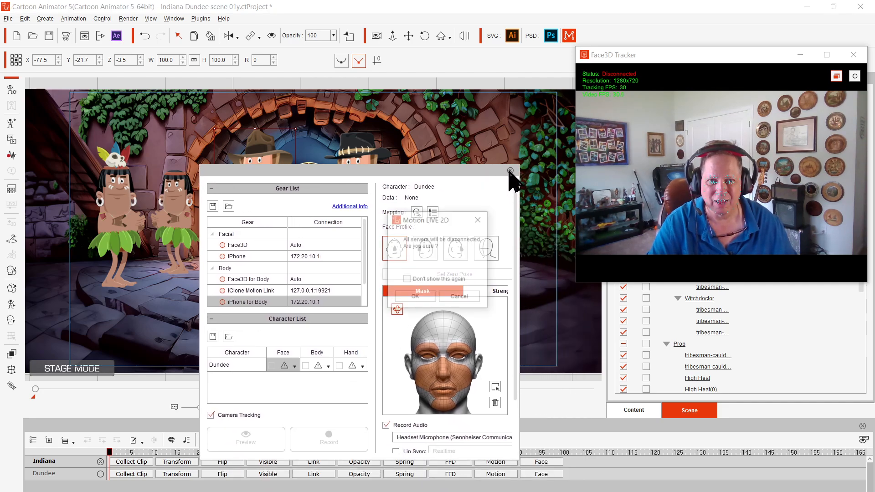
left_click(415, 297)
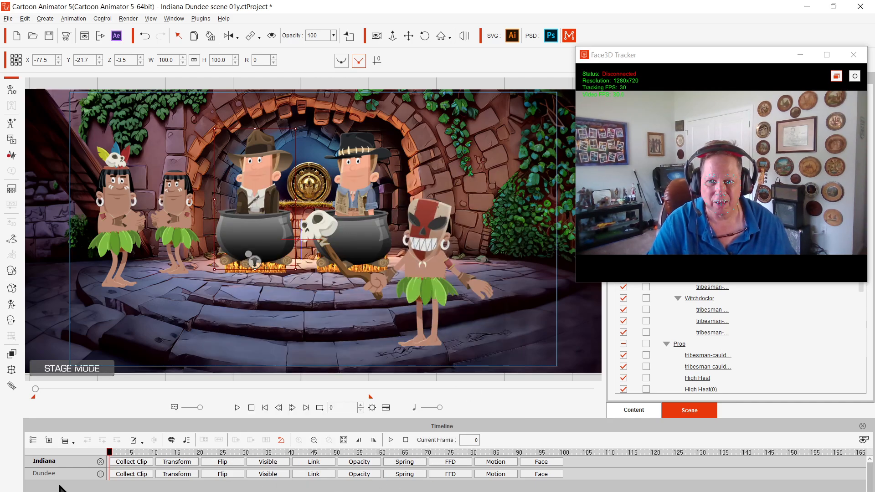
left_click(45, 473)
left_click(52, 461)
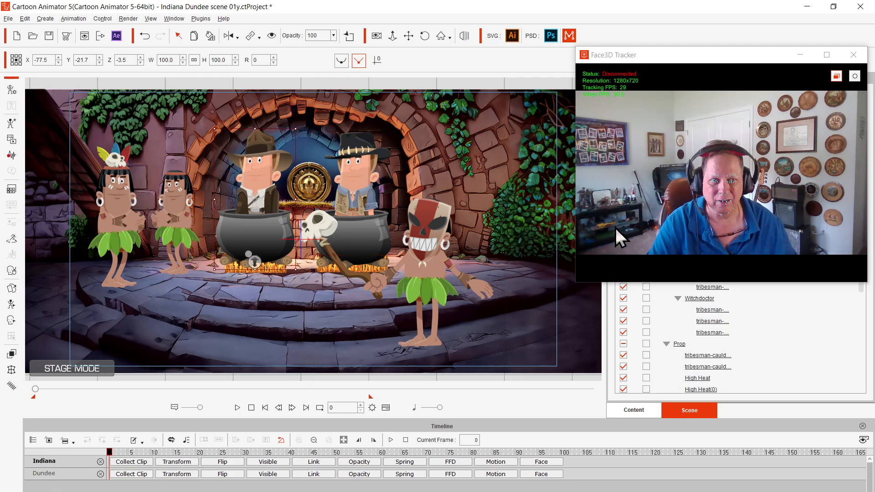
left_click(570, 37)
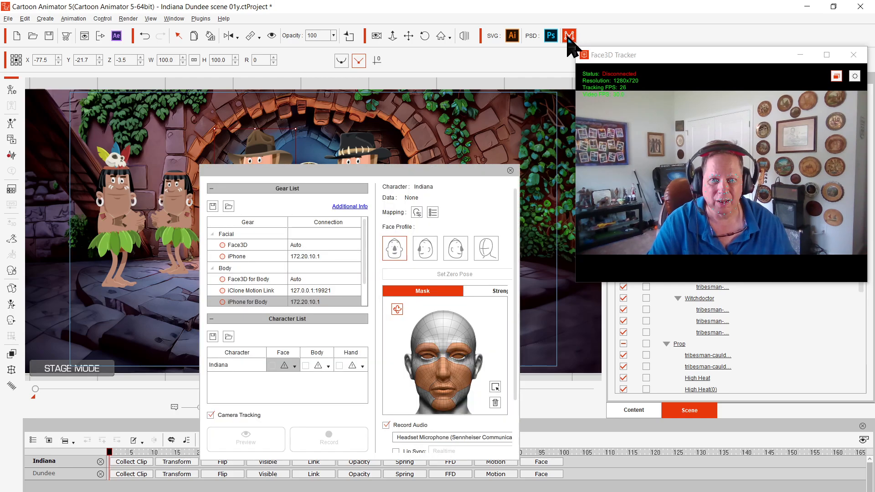
Assign Face3D as Indiana's facial capture source and activate the Face3D gear connection.
left_click(294, 366)
left_click(299, 374)
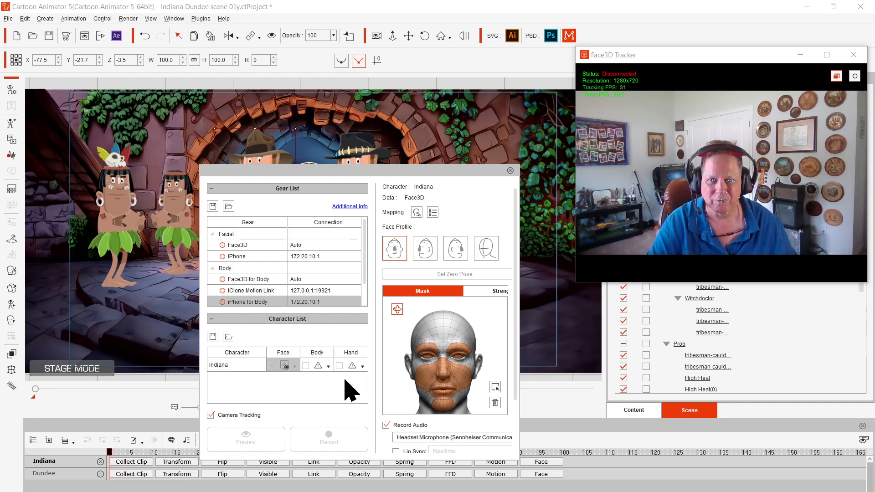
left_click(228, 246)
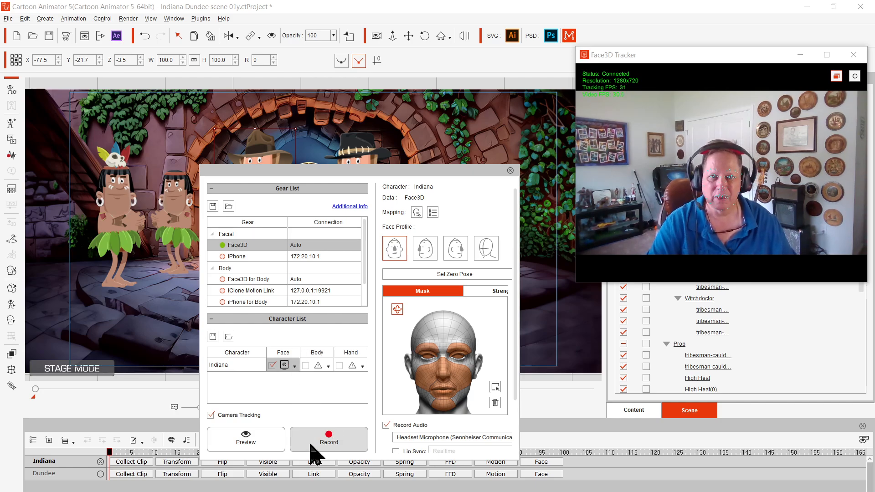
Rearrange the Motion LIVE 2D and Face3D Tracker windows so both sit beside the characters without covering the stage.
left_click_drag(351, 169, 694, 201)
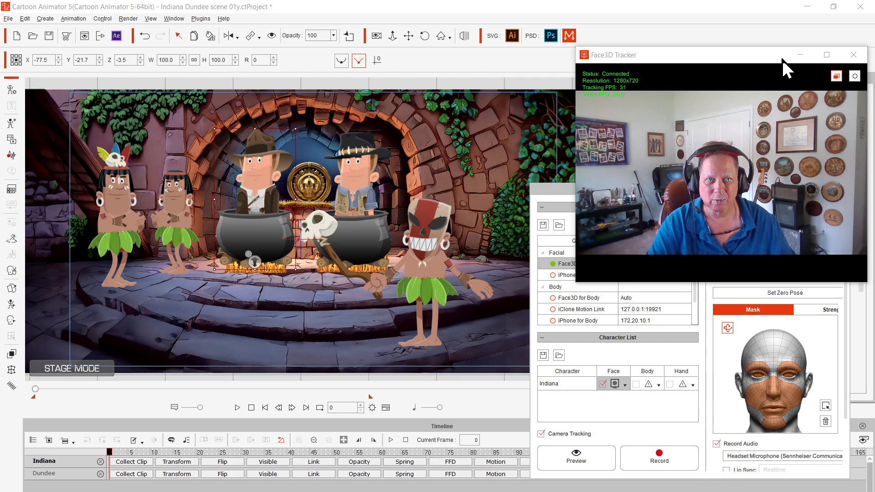
left_click_drag(782, 59, 521, 383)
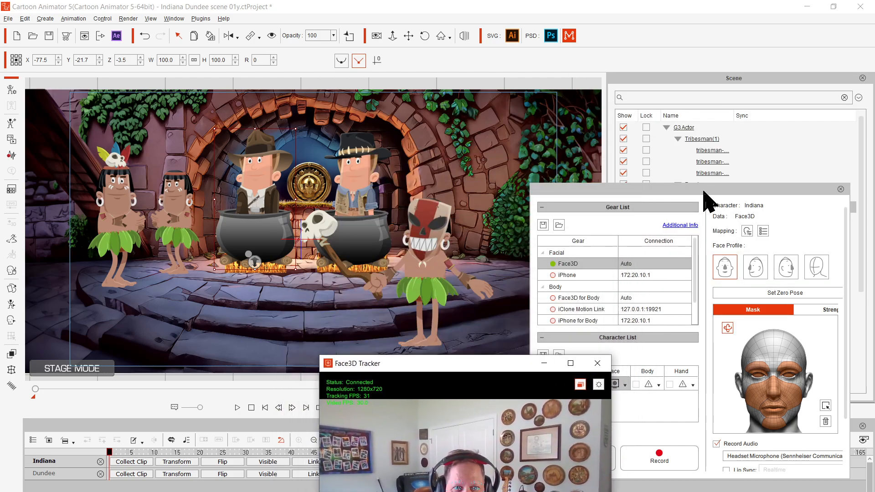
left_click_drag(703, 192, 717, 25)
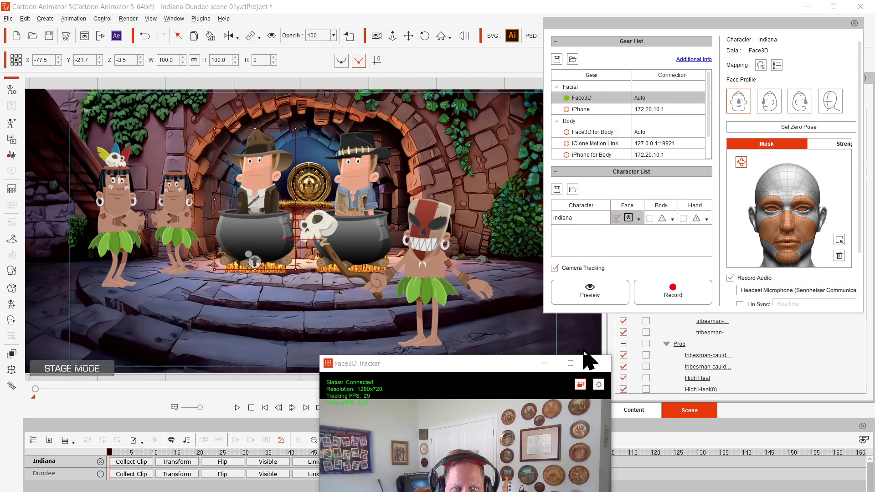
left_click_drag(503, 371, 753, 318)
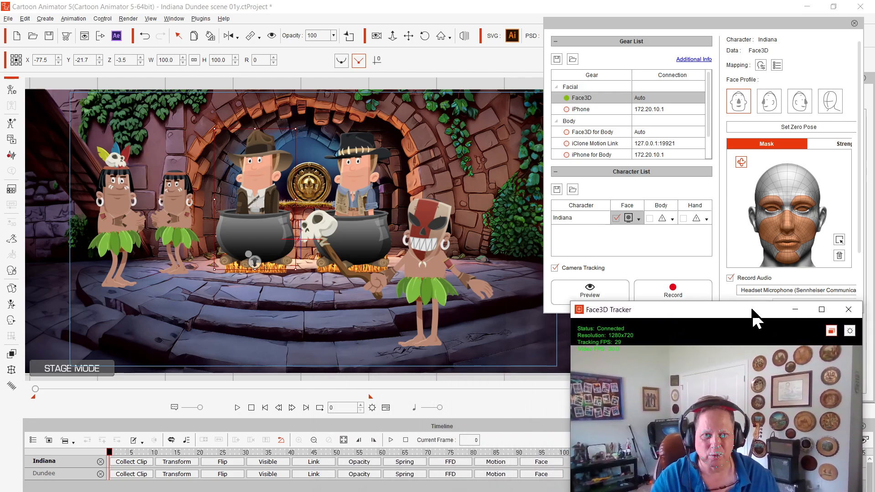
Turn off audio recording in Motion LIVE 2D and move the Face3D Tracker down to uncover the remaining capture options.
left_click(730, 278)
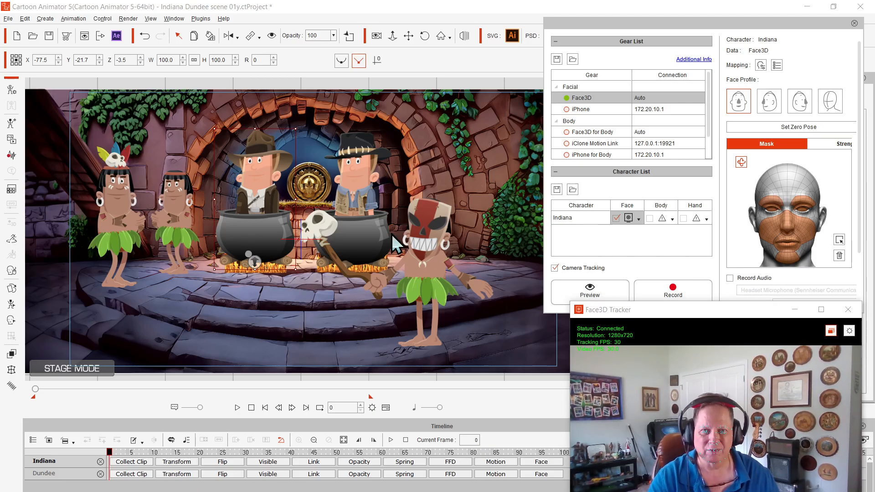
scroll(814, 225, "down", 2)
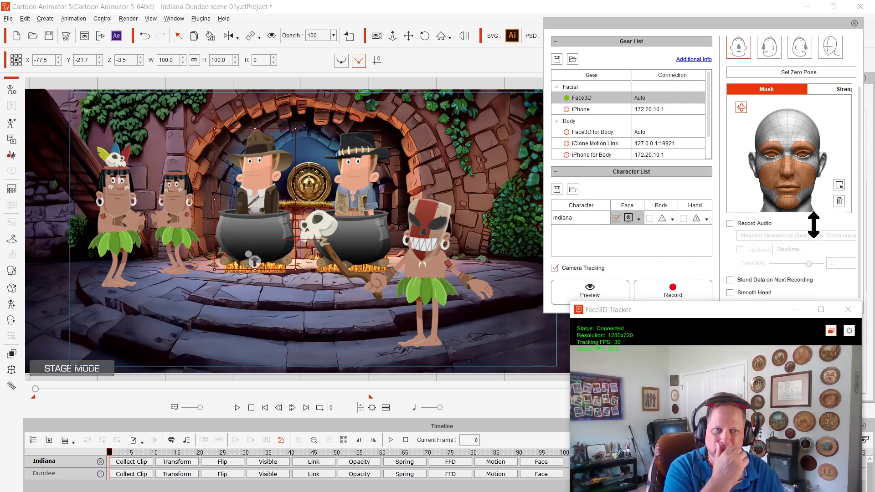
scroll(813, 225, "down", 1)
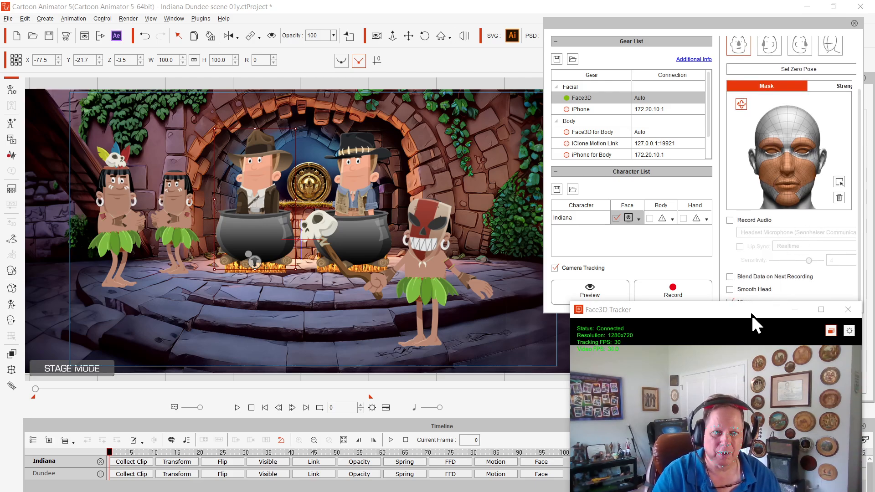
left_click_drag(752, 315, 744, 333)
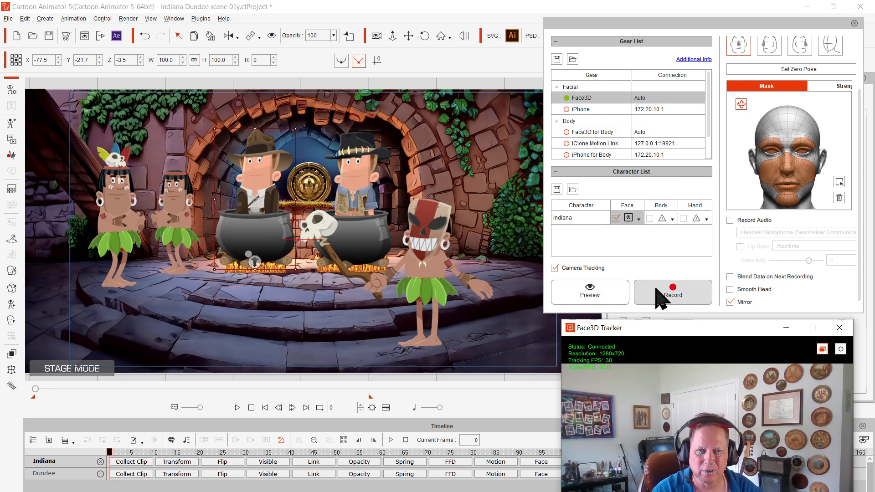
Preview the live webcam facial capture on Indiana twice, stopping each preview.
left_click(588, 299)
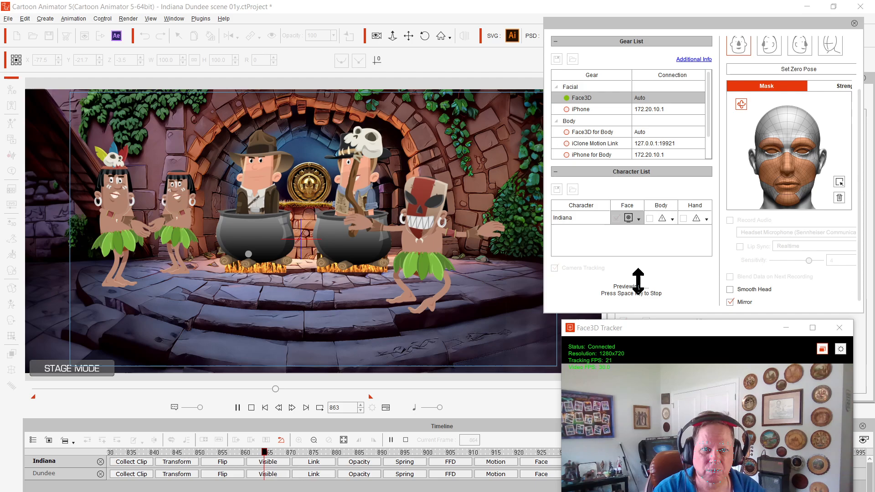
key("space")
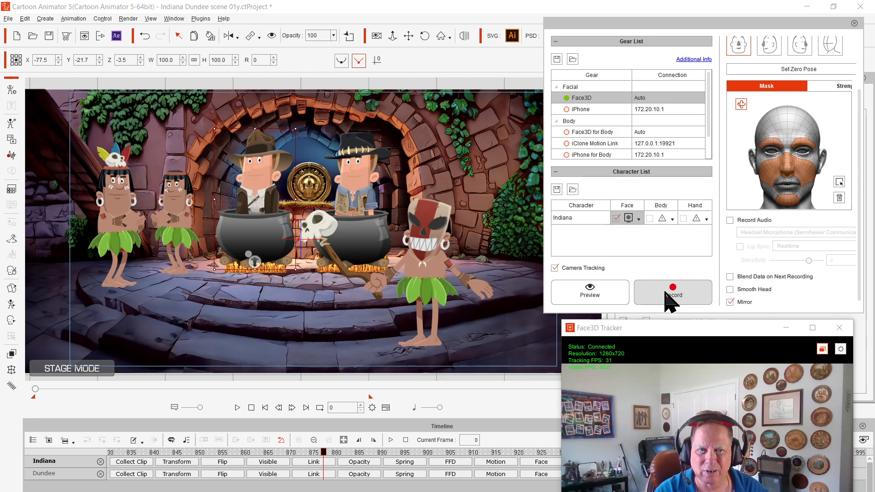
left_click(585, 300)
key("space")
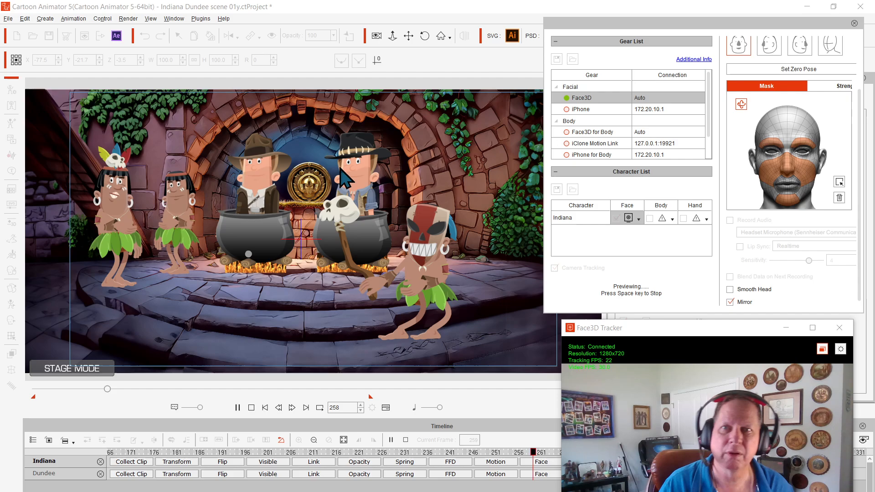
key("space")
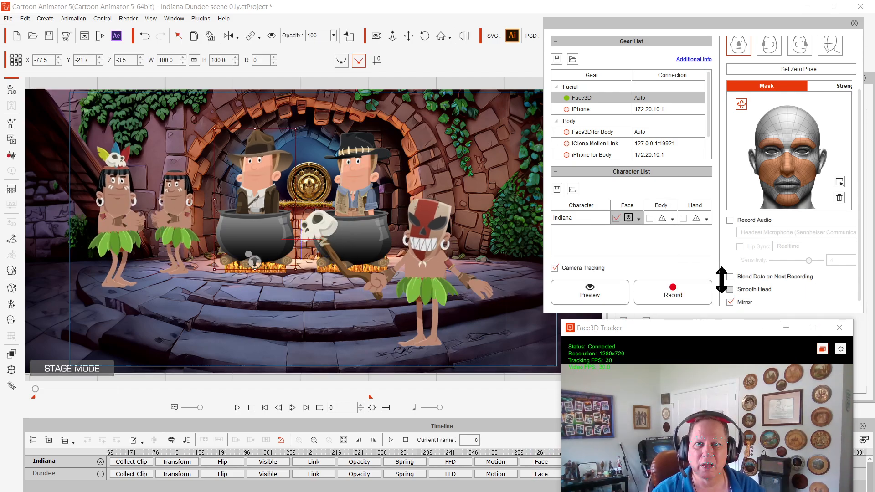
Close Motion LIVE 2D, accepting the server disconnection, and close the Face3D Tracker.
left_click(854, 22)
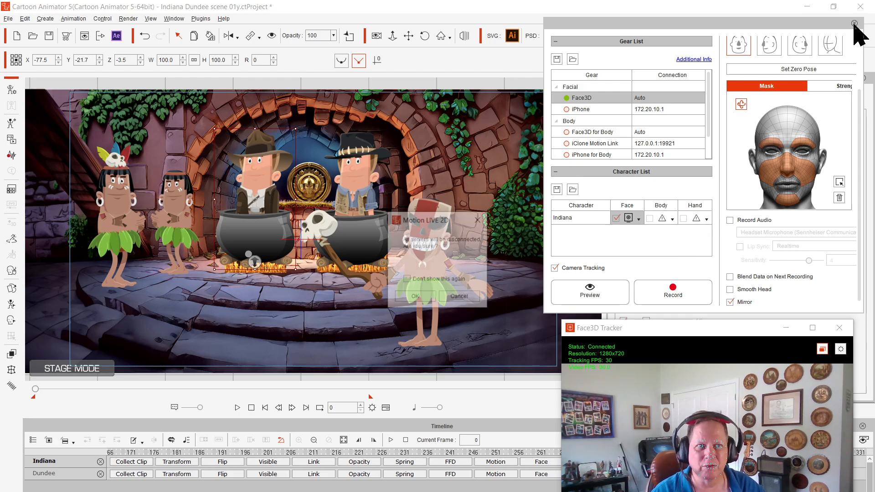
left_click(414, 297)
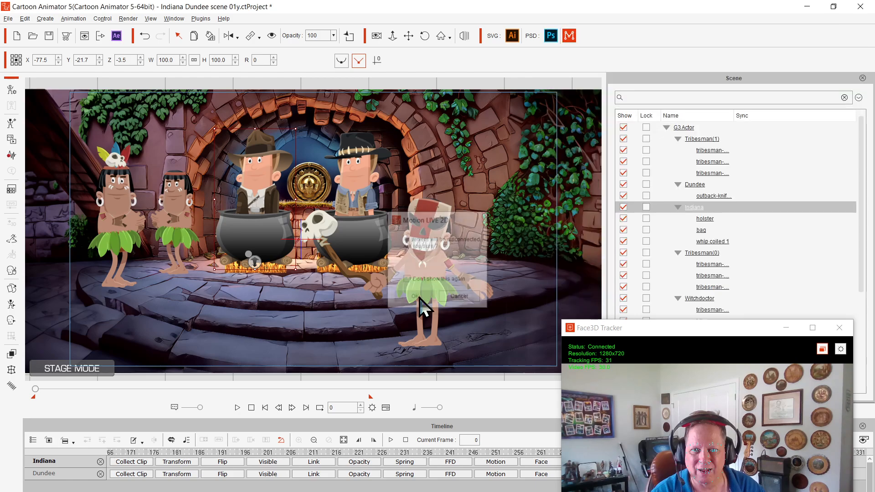
left_click(839, 328)
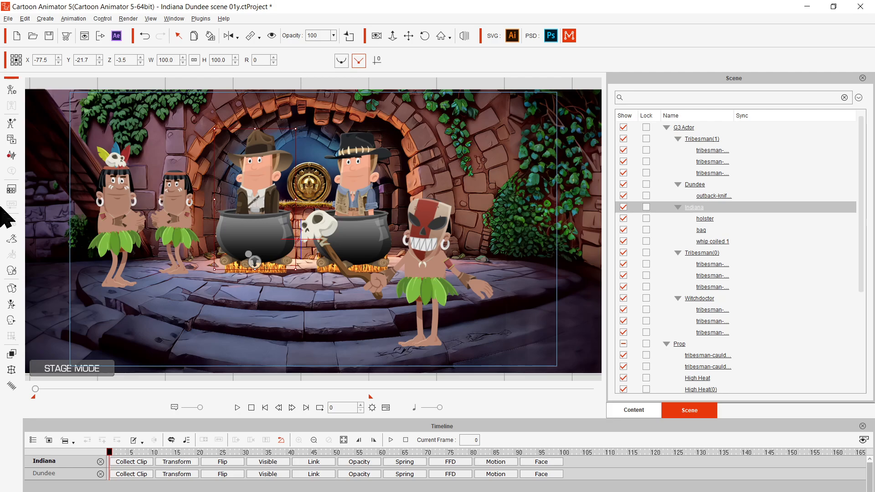
Open Face Puppet for Indiana and preview puppeteering with the default face animation profile.
left_click(11, 270)
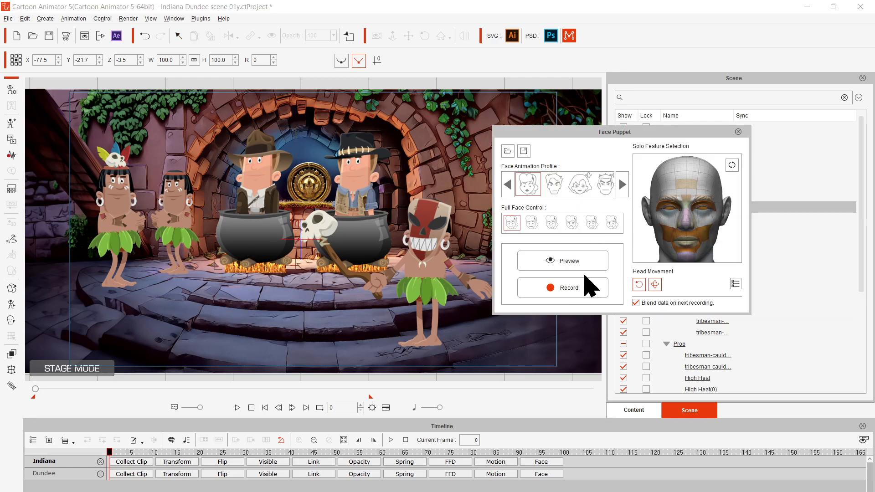
left_click(554, 258)
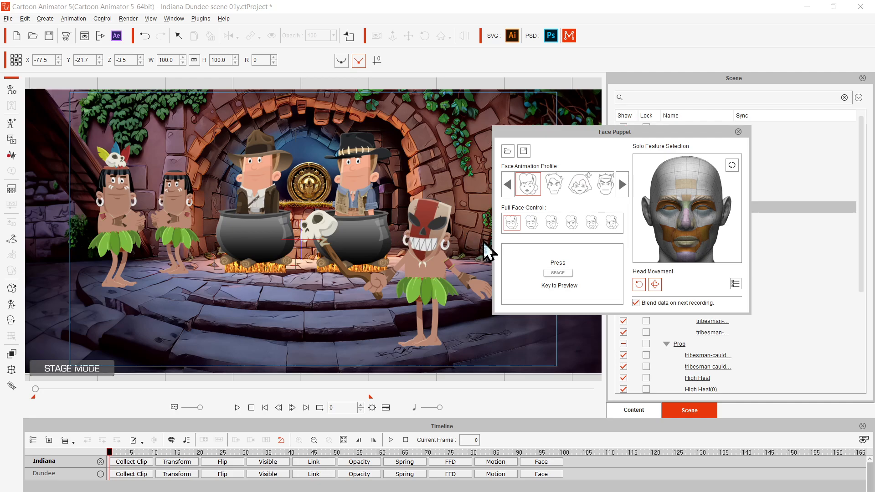
key("space")
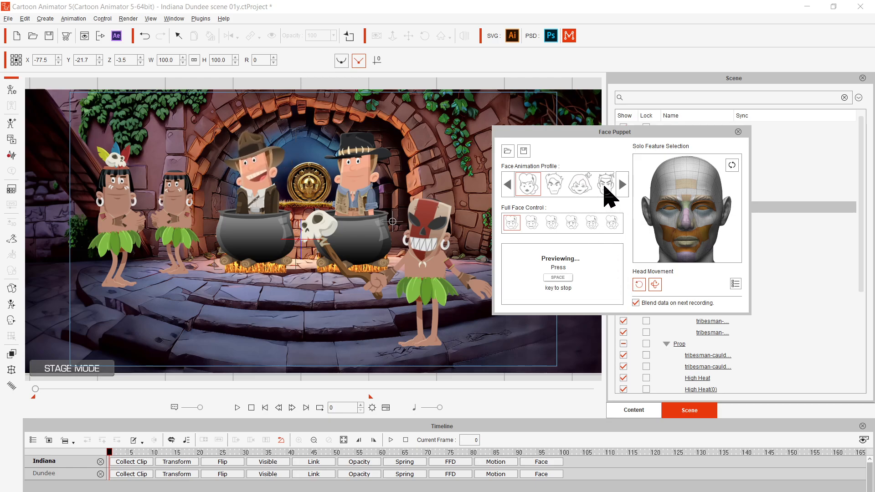
key("space")
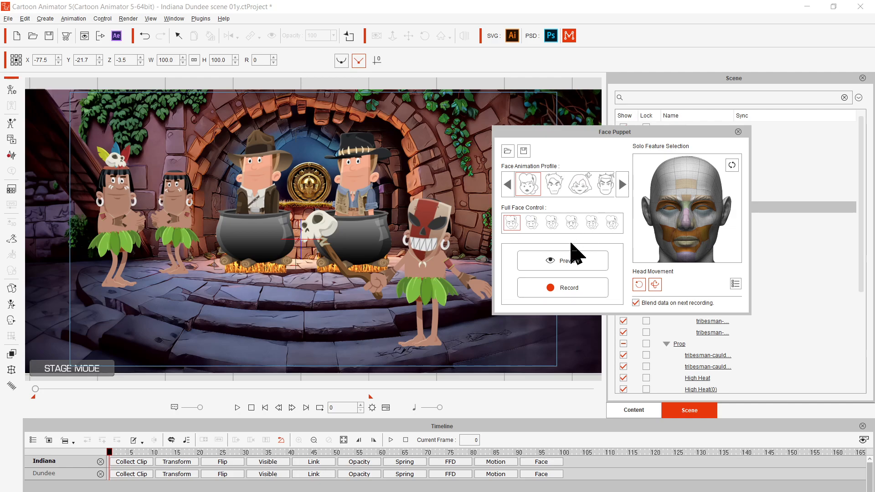
Switch Indiana to the stern male face animation profile and preview its full-face control.
left_click(605, 182)
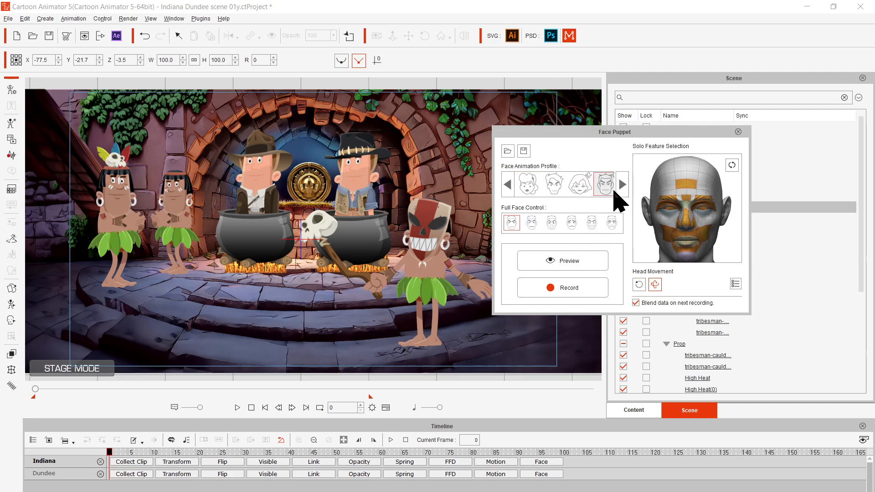
left_click(567, 269)
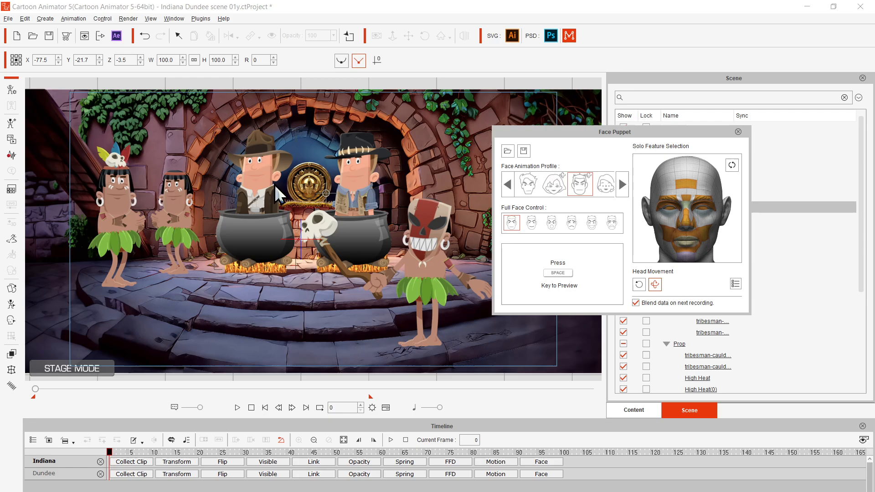
key("space")
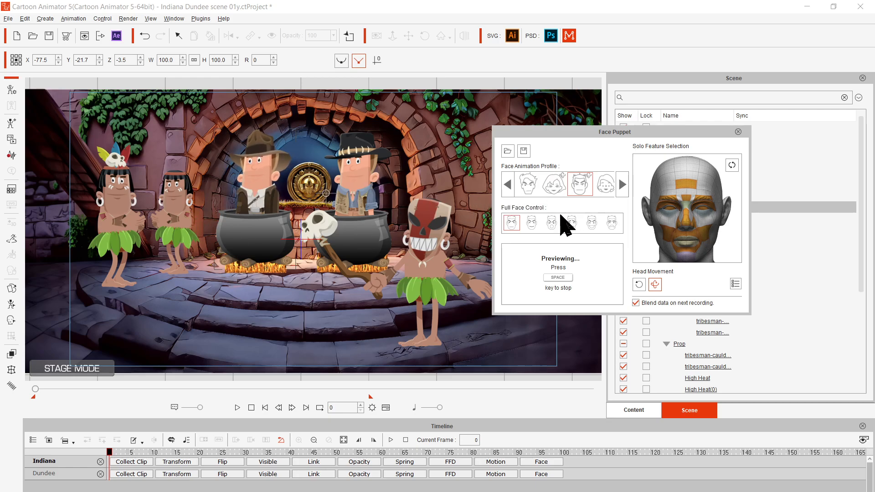
key("space")
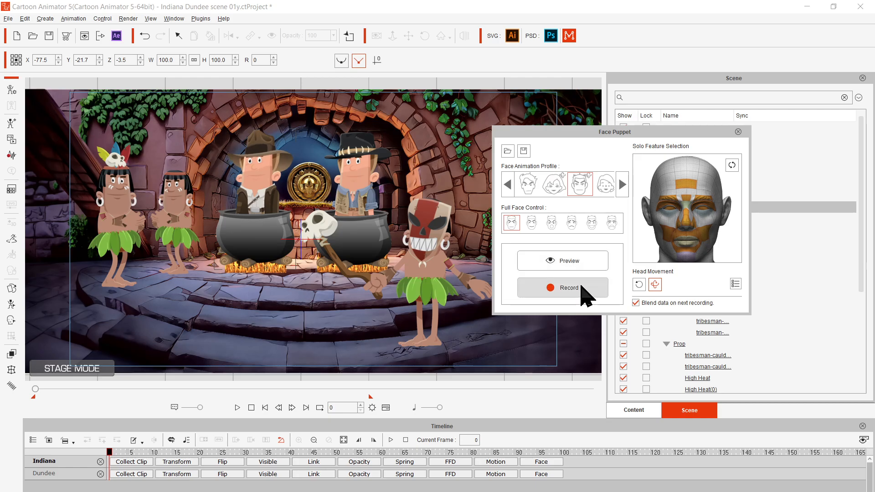
Record a Face Puppet performance on Indiana from frame 0 to about frame 237, then close Face Puppet.
left_click(558, 292)
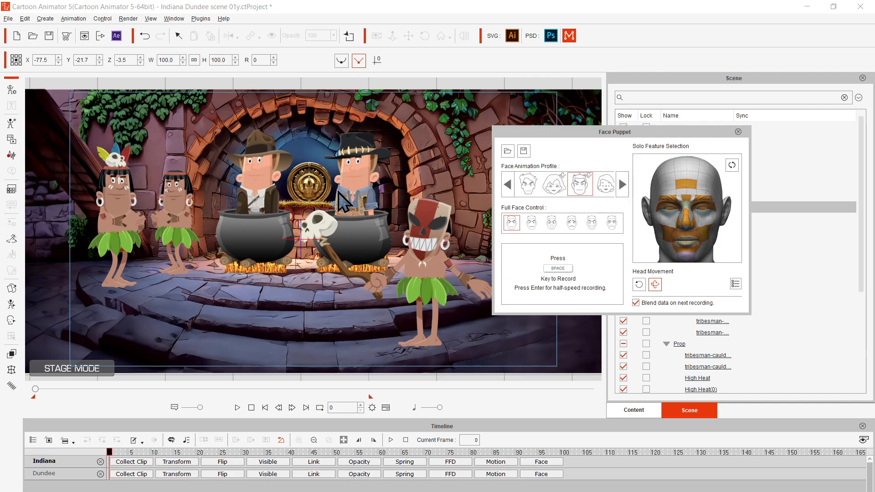
key("space")
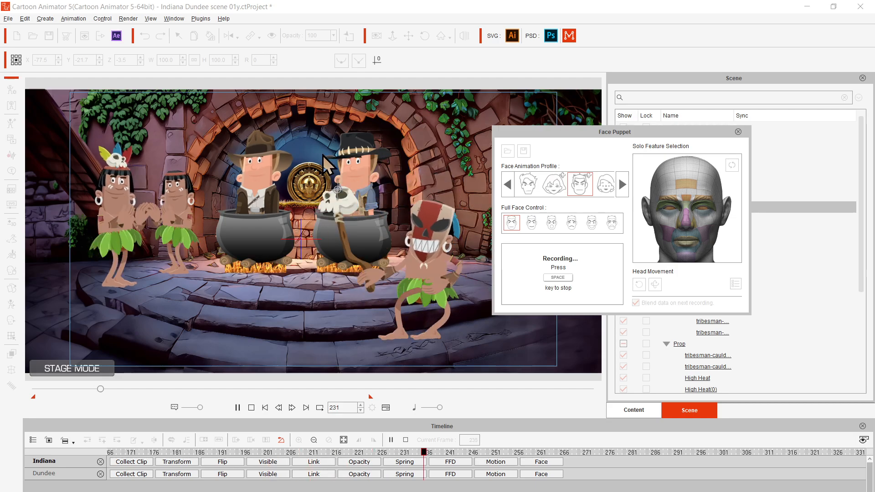
key("space")
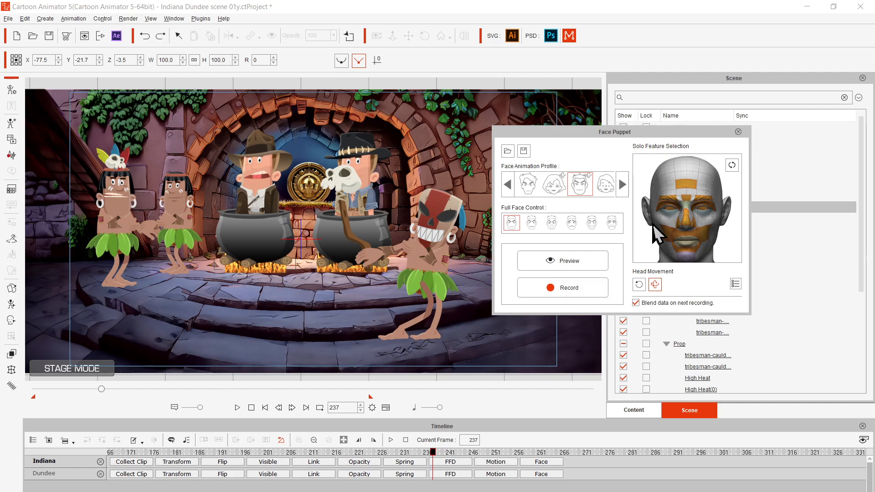
left_click(738, 132)
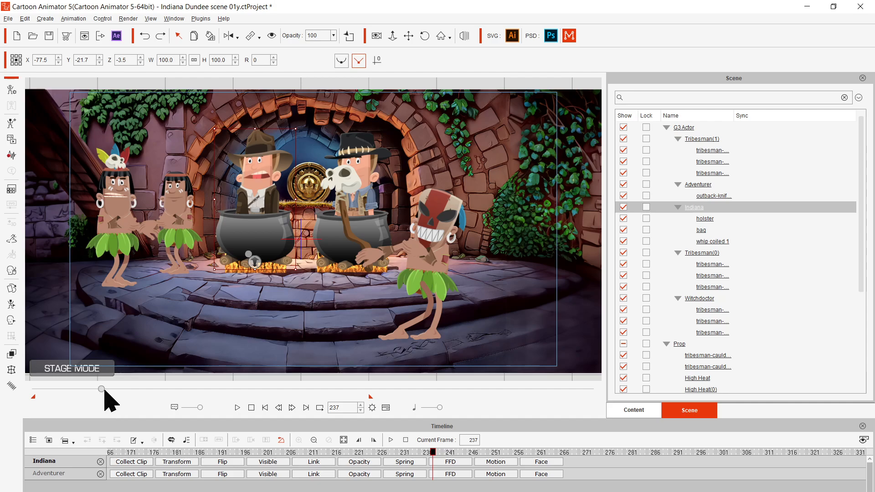
Play back Indiana's recorded facial animation from the first frame and return the playhead to the start.
left_click_drag(101, 389, 11, 400)
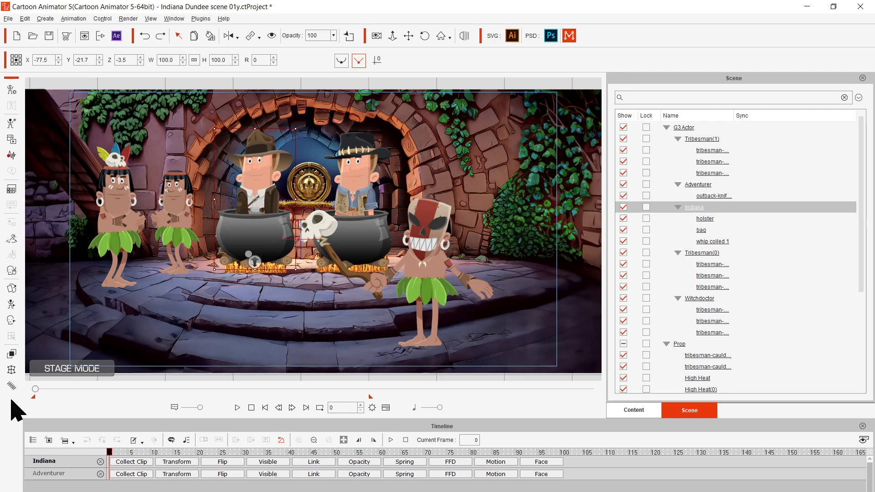
left_click(237, 408)
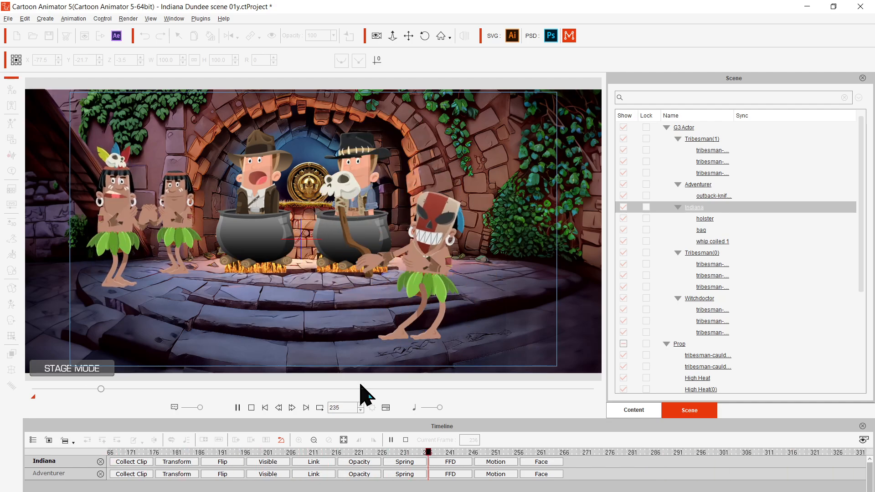
key("space")
left_click_drag(455, 452, 15, 474)
double_click(278, 407)
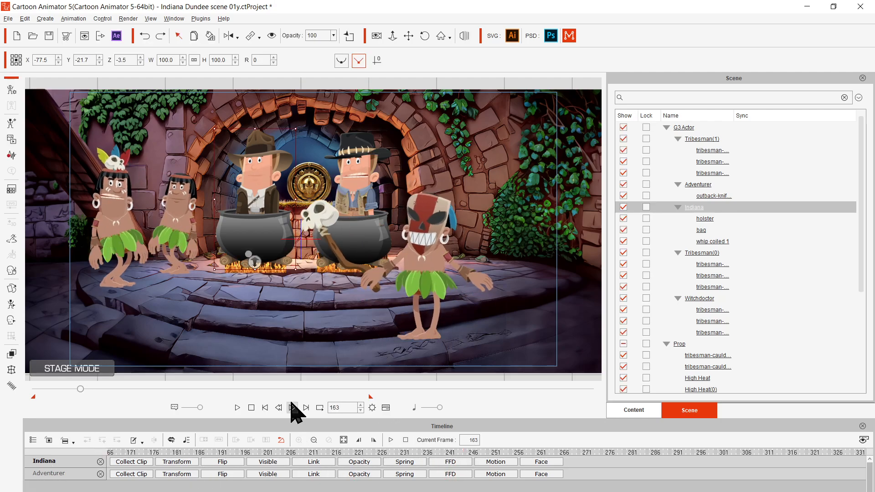
left_click(265, 408)
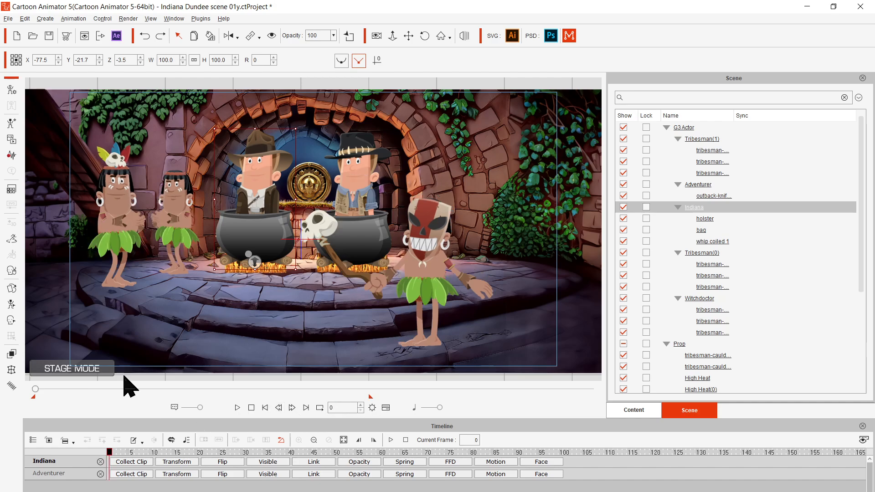
Reopen Face Puppet, record a longer blended take on Indiana from frame 0 to about frame 729, and close it.
left_click(14, 270)
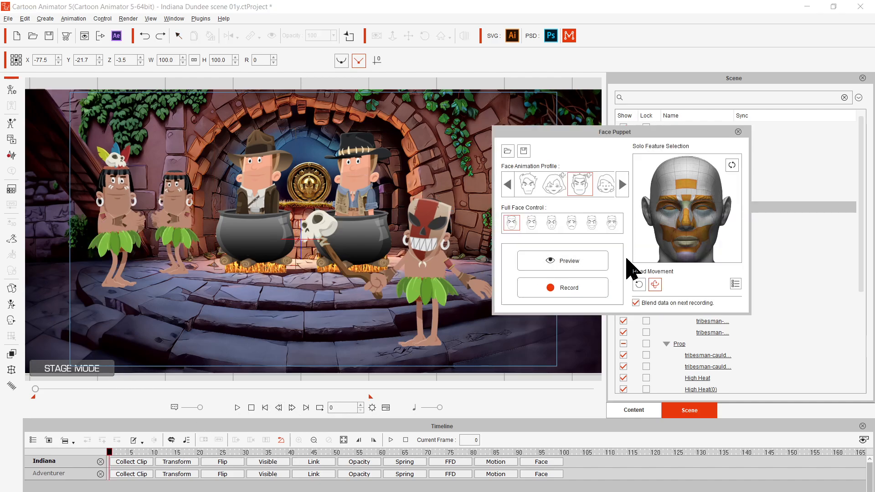
left_click(562, 294)
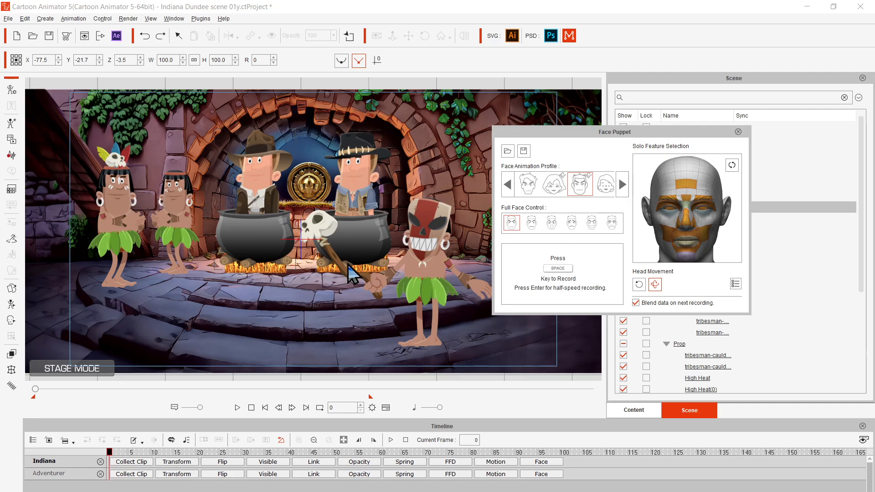
key("space")
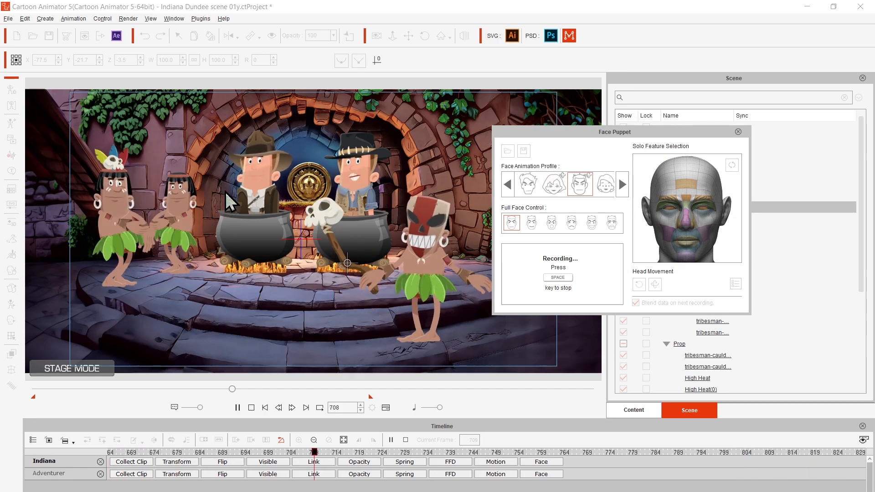
key("space")
left_click(741, 132)
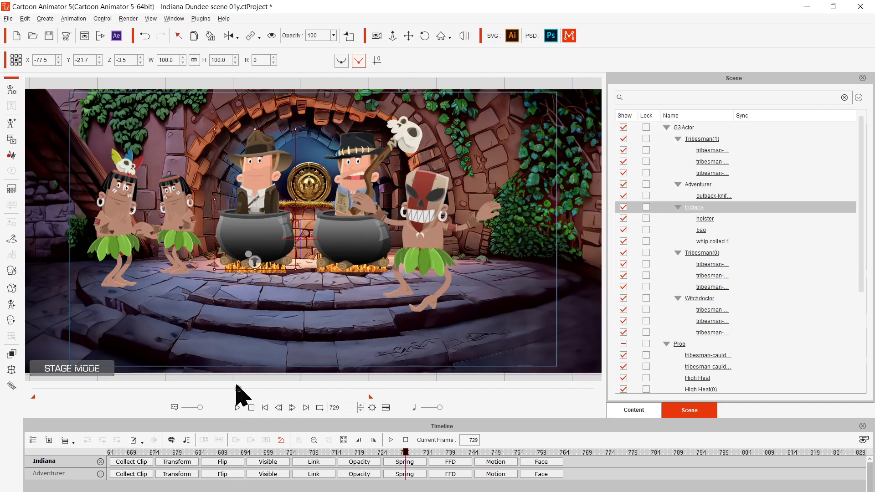
Play back Indiana's blended facial animation from frame 0 to about frame 634.
left_click_drag(237, 388, 6, 381)
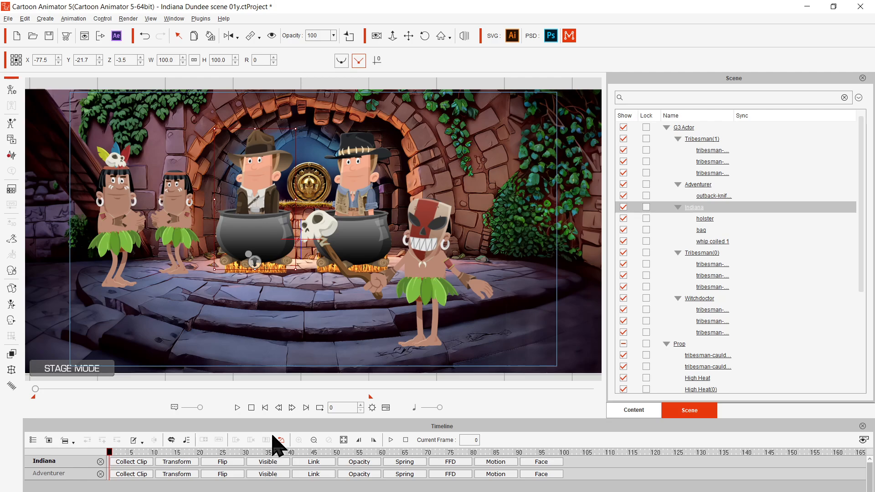
left_click(237, 407)
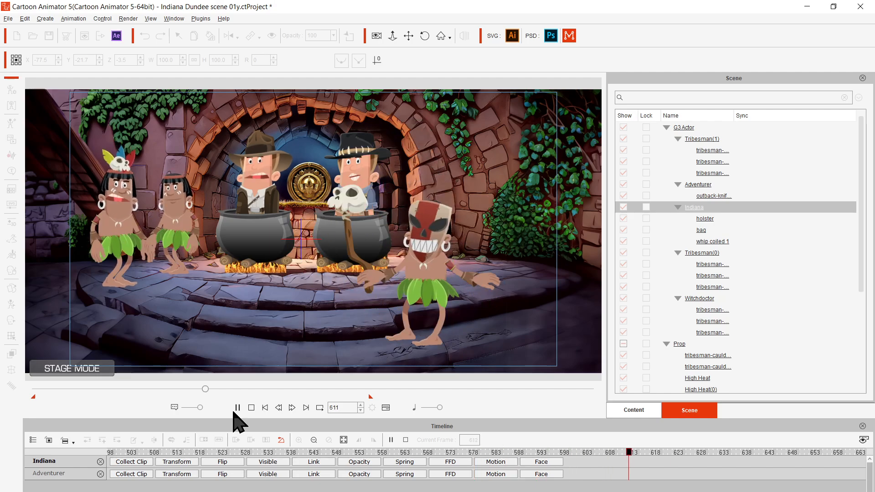
left_click(236, 408)
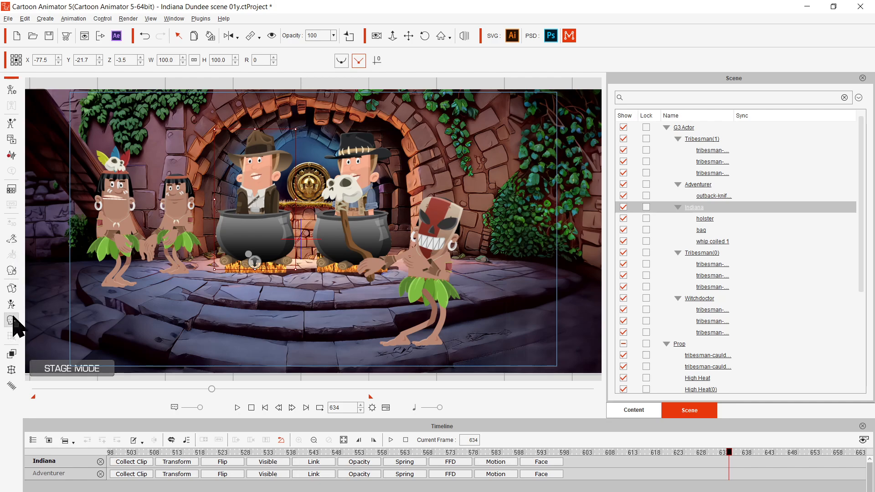
Record a further blended Face Puppet take on Indiana from frame 634 to frame 1200, and close Face Puppet.
left_click(11, 270)
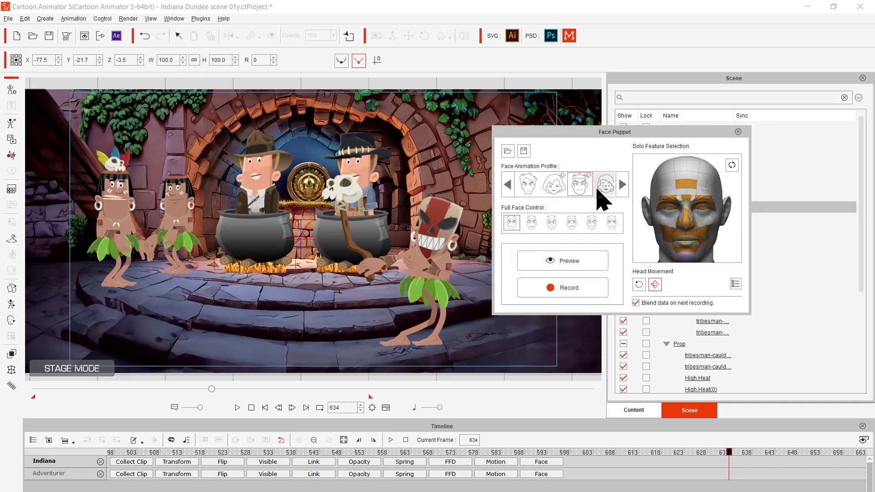
left_click(571, 294)
key("space")
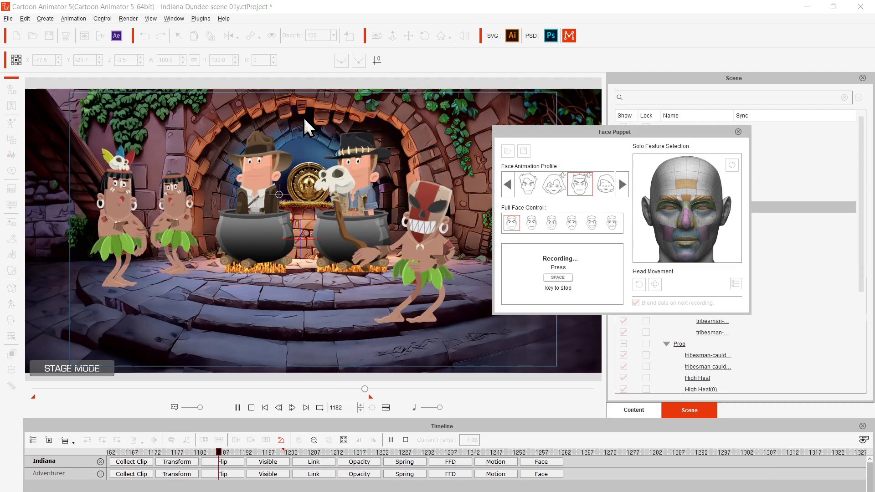
key("space")
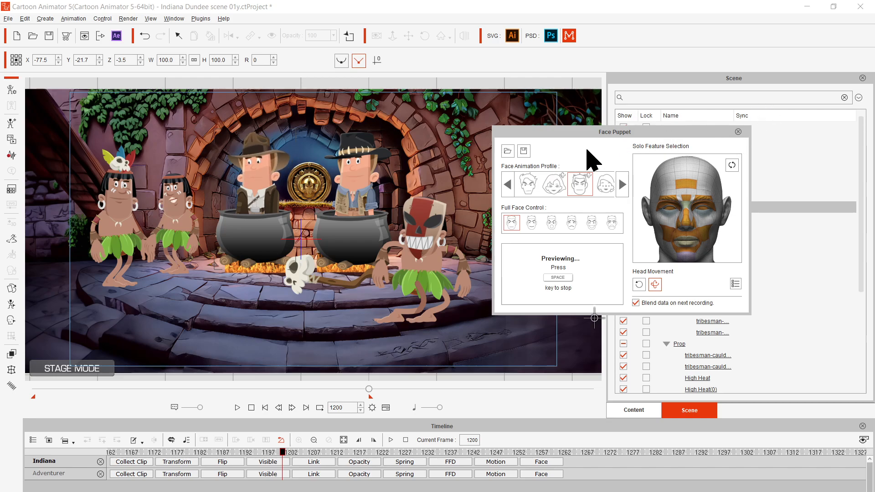
key("space")
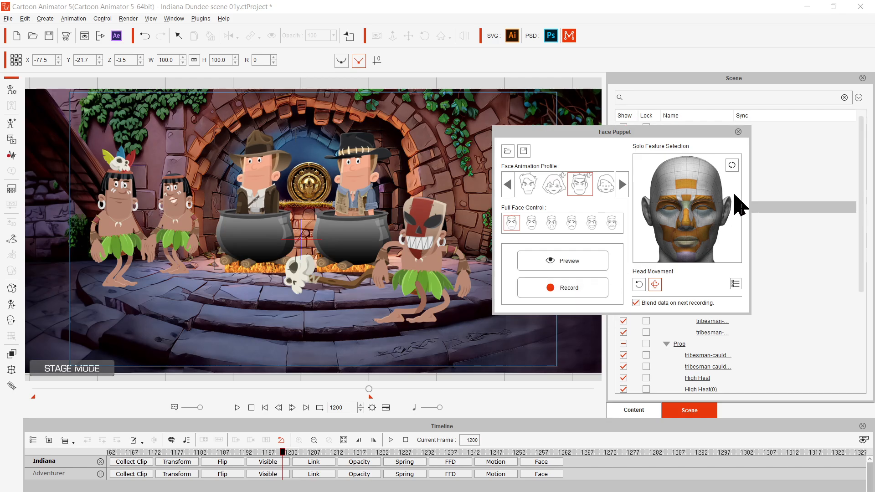
left_click(738, 132)
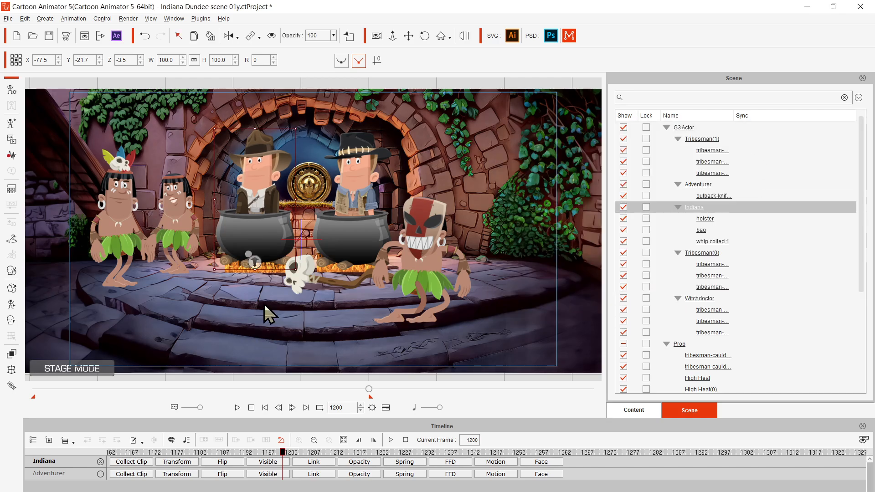
Return the playhead to frame 0 and open the Face Key Editor for Indiana, placing it clear of the characters.
left_click_drag(373, 388, 4, 419)
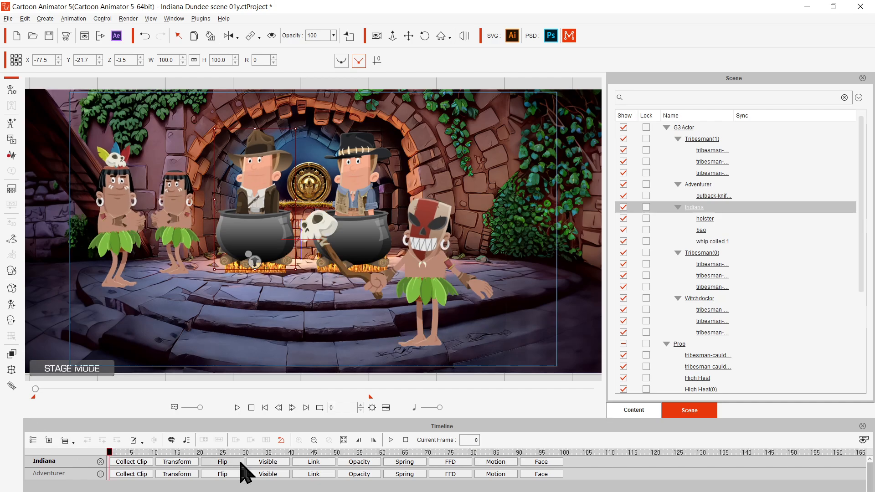
left_click(14, 288)
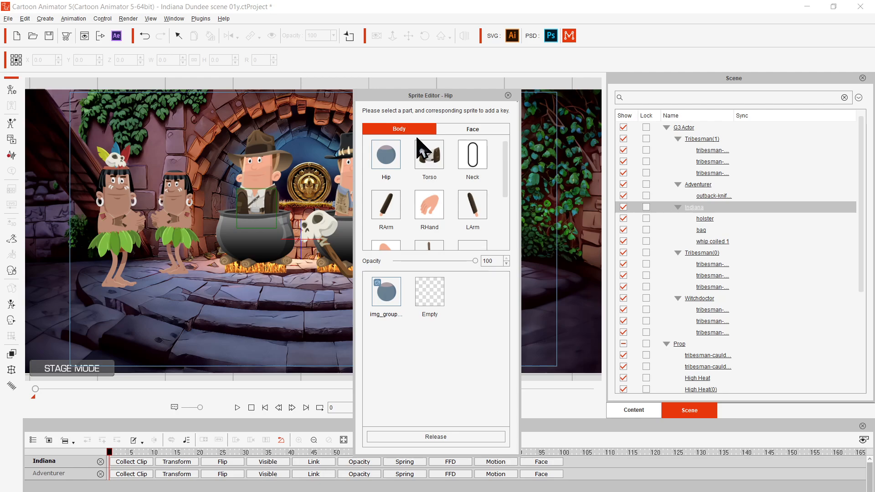
left_click(507, 95)
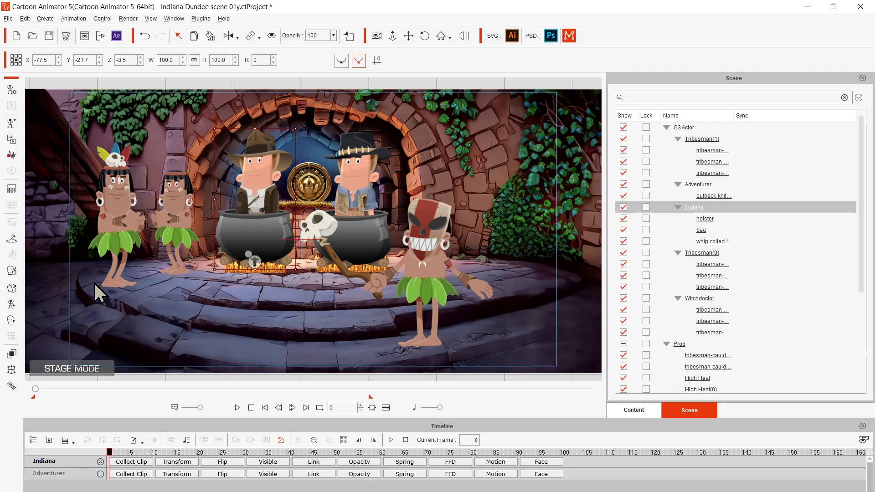
left_click(11, 320)
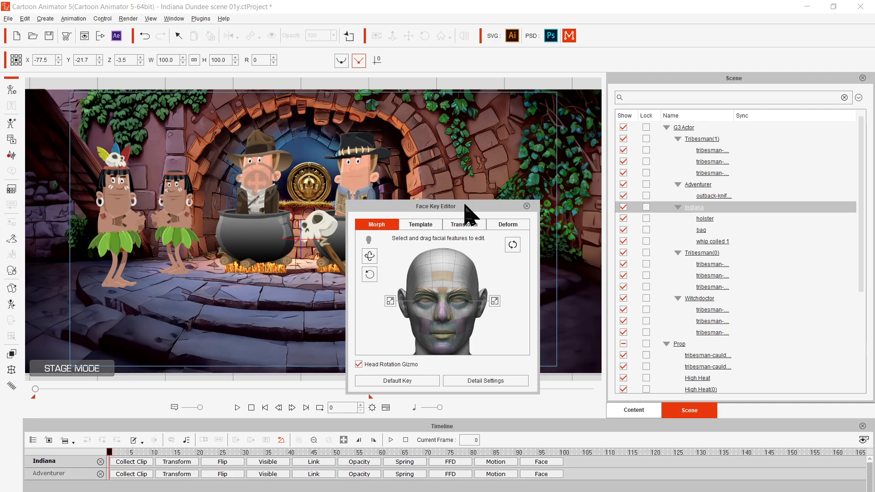
left_click_drag(465, 204, 700, 123)
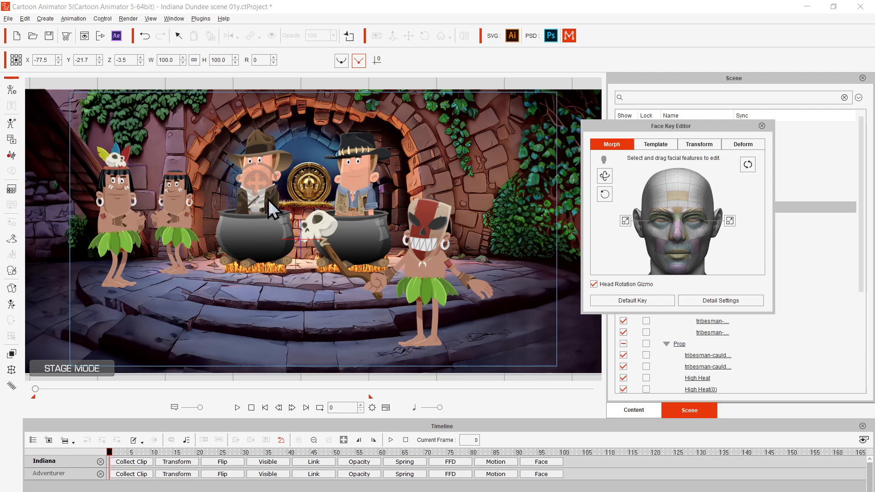
Play the animation to about frame 193 and try different head angles on Indiana with the head rotation gizmo.
left_click(236, 408)
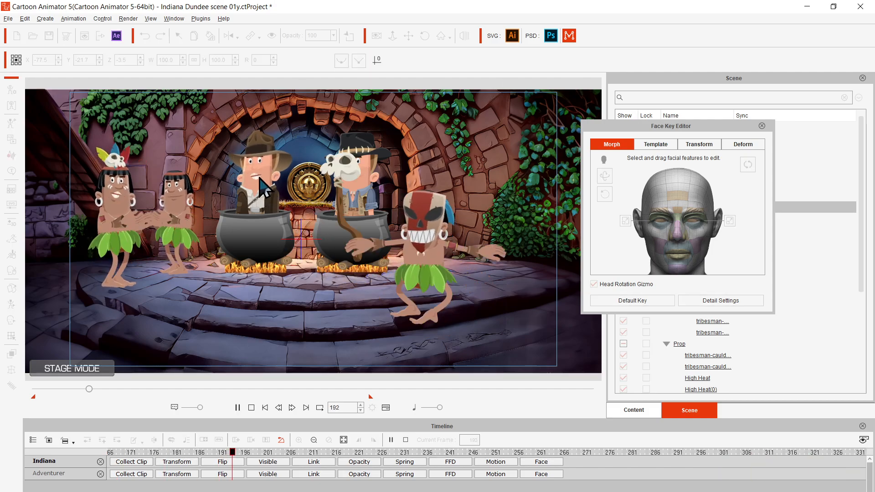
key("space")
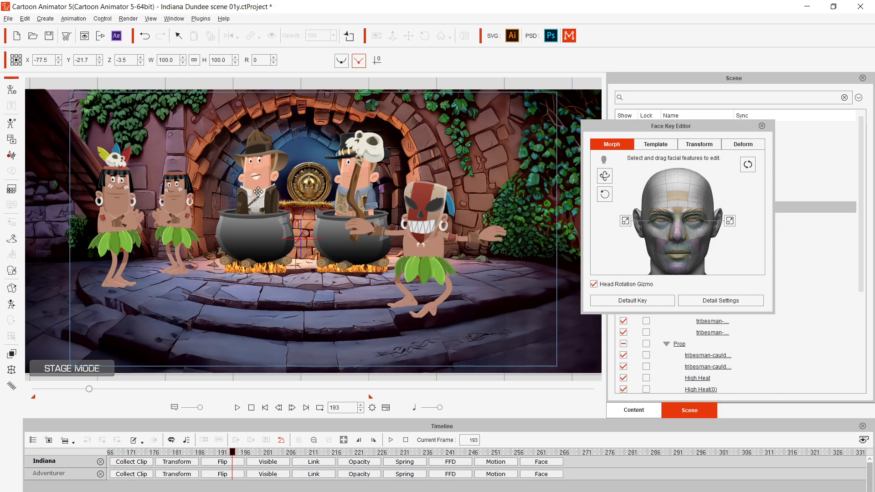
left_click_drag(258, 192, 358, 254)
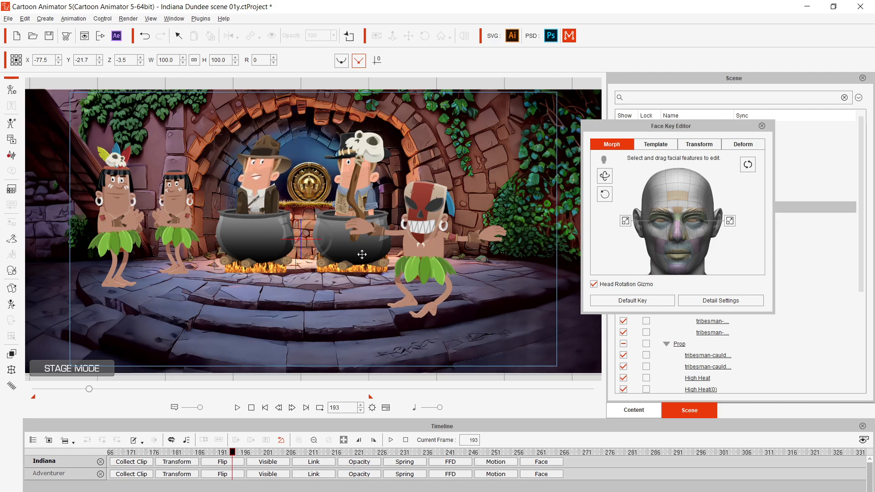
left_click_drag(345, 177, 329, 167)
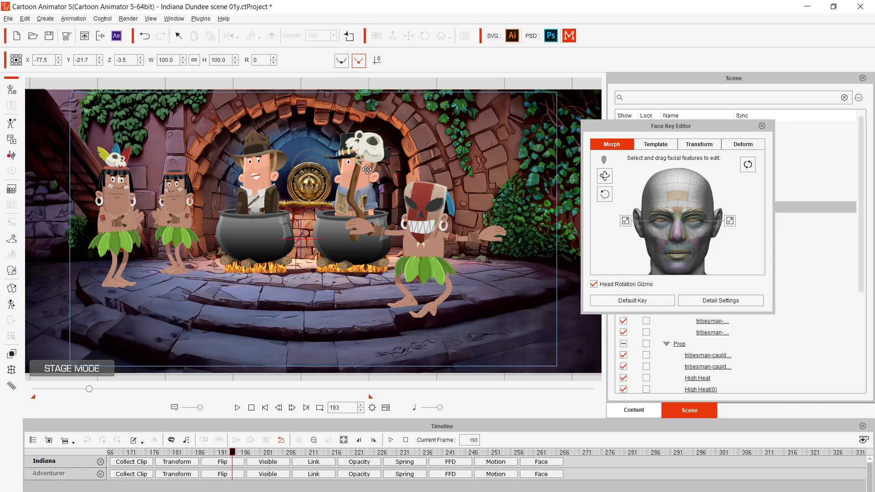
left_click_drag(208, 182, 251, 180)
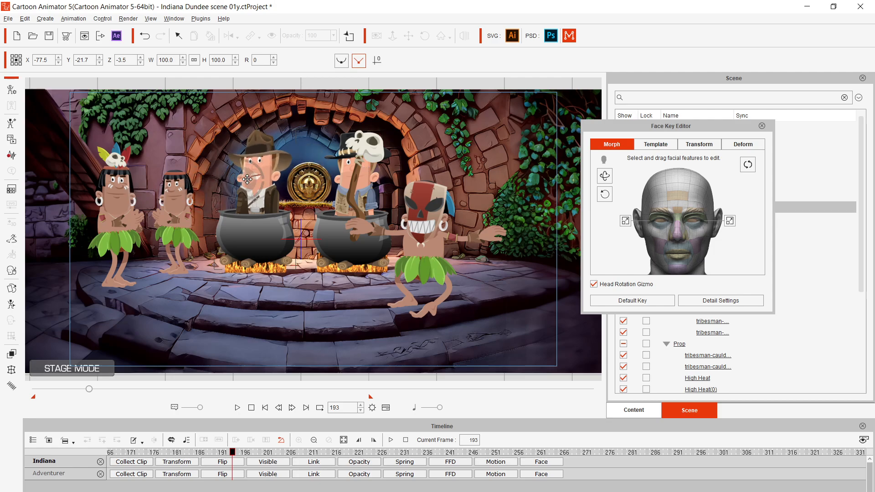
Try several 02-Angry expression templates on Indiana at frame 193, settle on Evil_1, and turn his head toward the Adventurer.
left_click(662, 145)
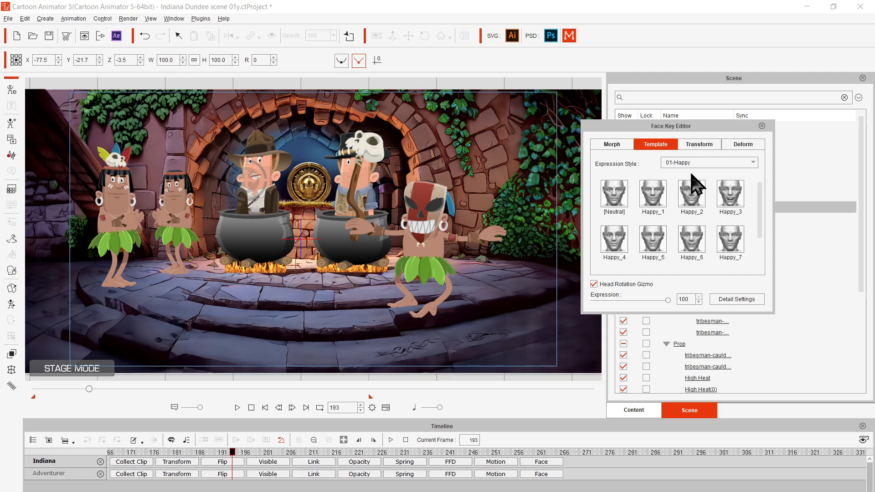
left_click(700, 164)
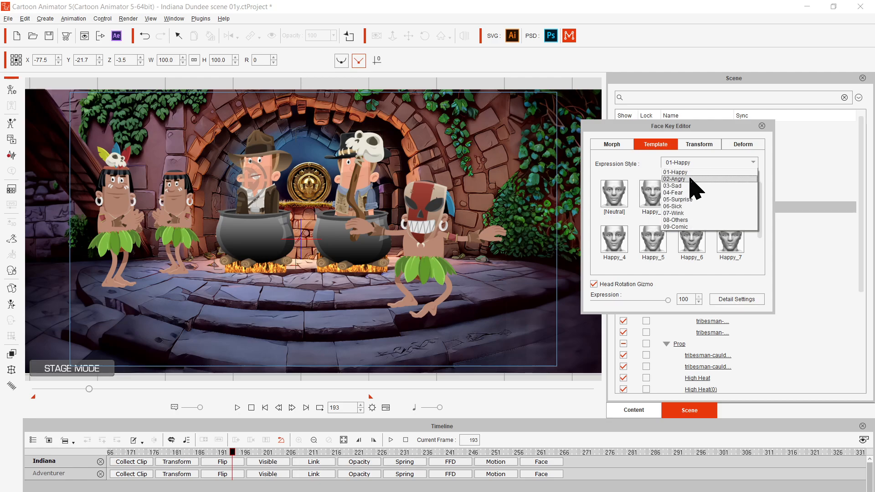
left_click(690, 179)
left_click(693, 196)
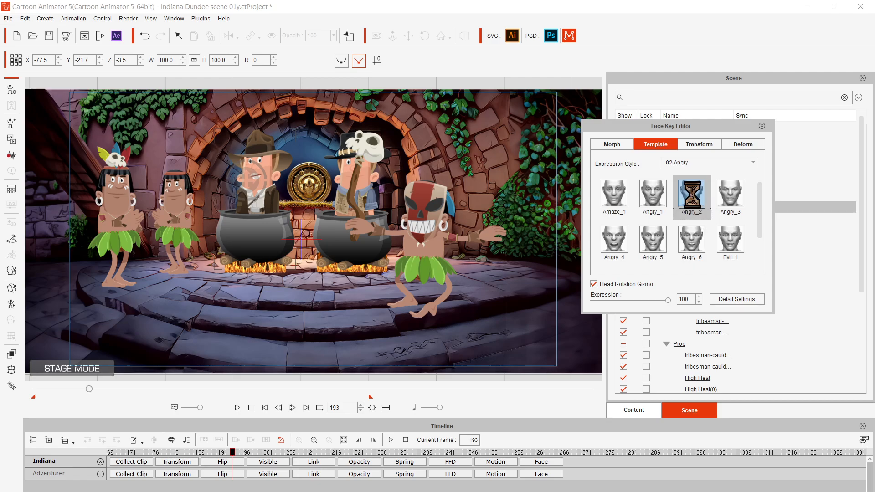
left_click(721, 196)
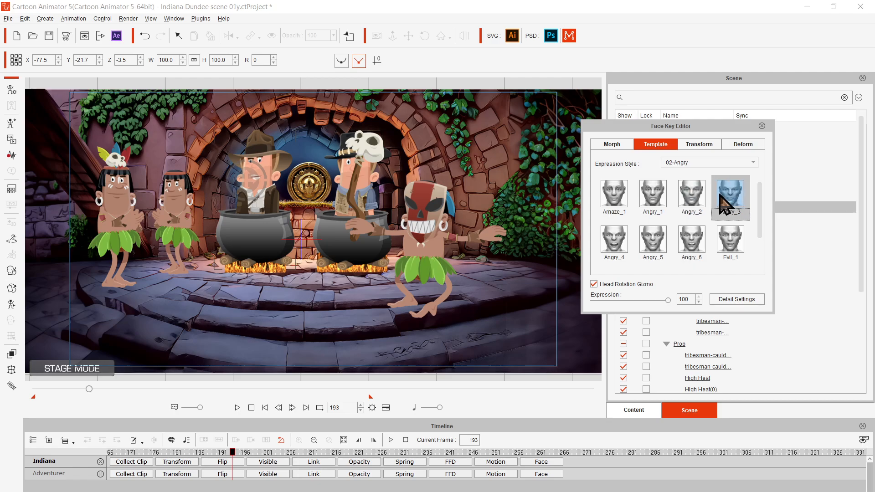
left_click(616, 243)
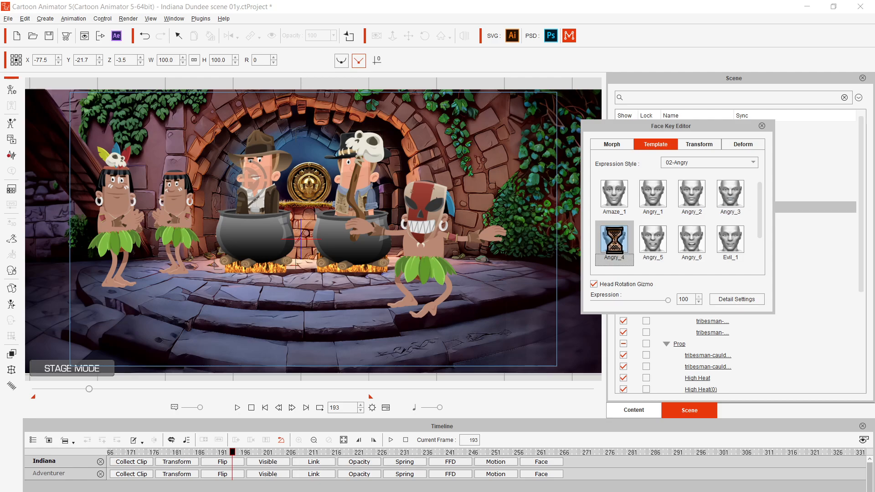
left_click(727, 246)
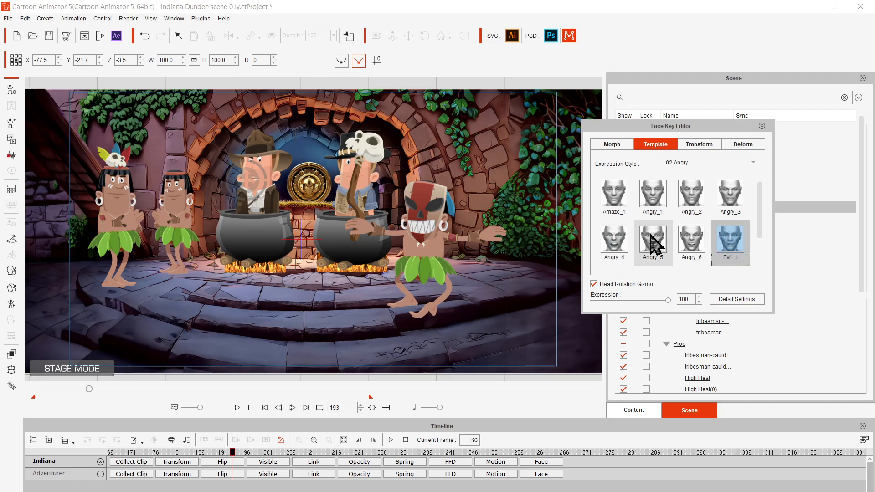
left_click_drag(240, 178, 284, 176)
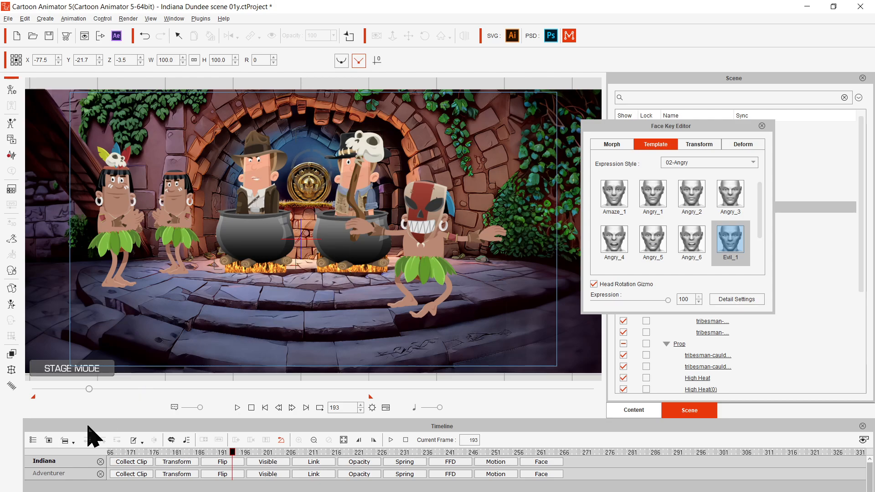
Play back Indiana's facial animation from frame 220 to about frame 553, pausing along the way.
left_click_drag(89, 388, 96, 388)
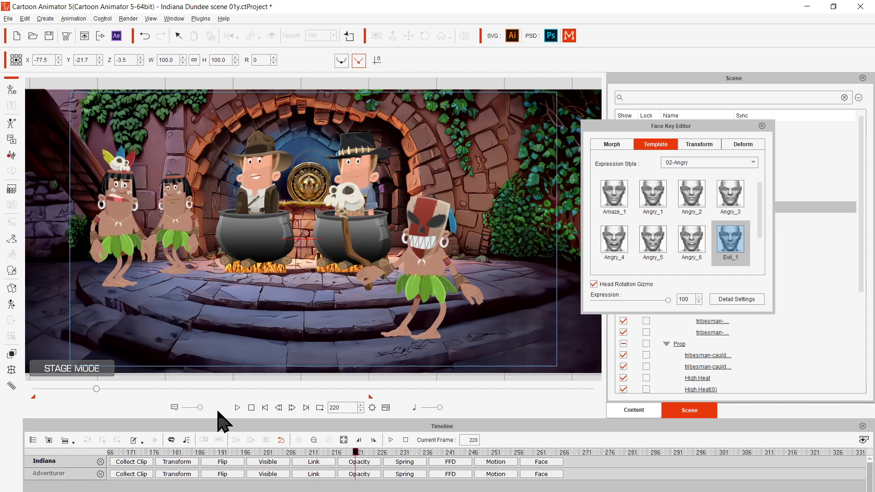
left_click(237, 409)
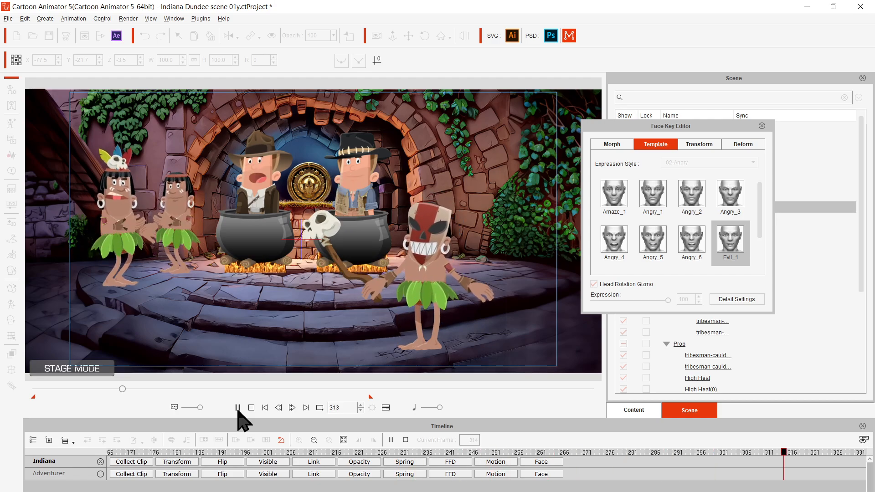
left_click(238, 409)
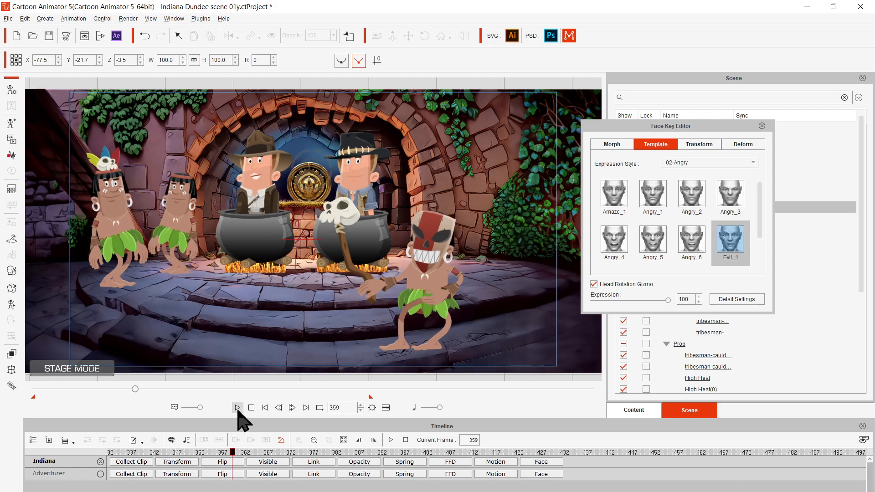
key("space")
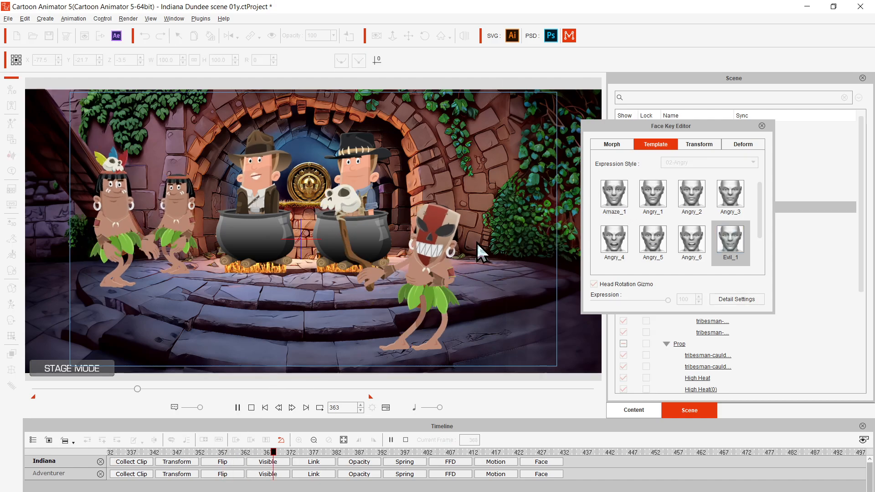
key("space")
key("space")
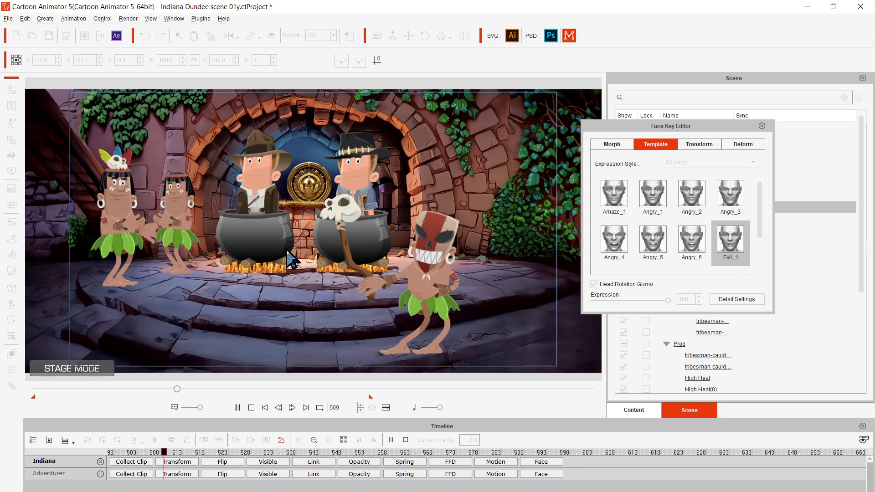
key("space")
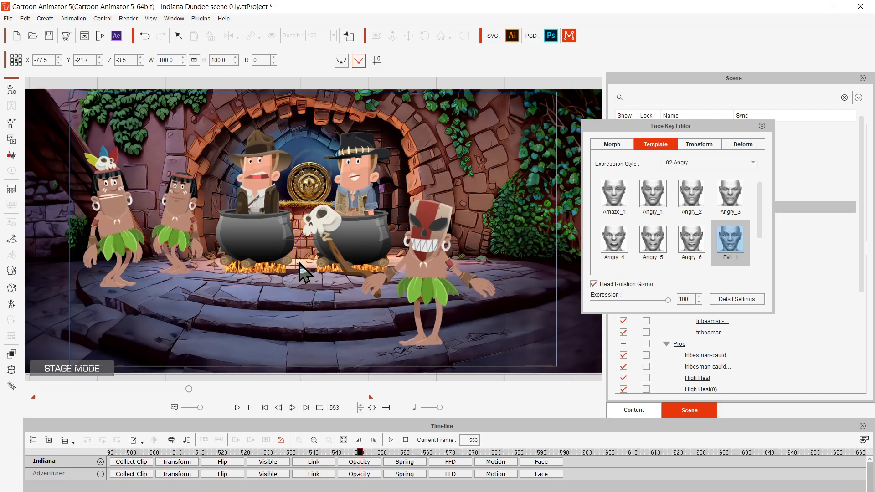
Move the playhead to frame 543 and turn Indiana's head toward the Adventurer with the head rotation gizmo.
left_click(342, 451)
left_click_drag(337, 441, 314, 432)
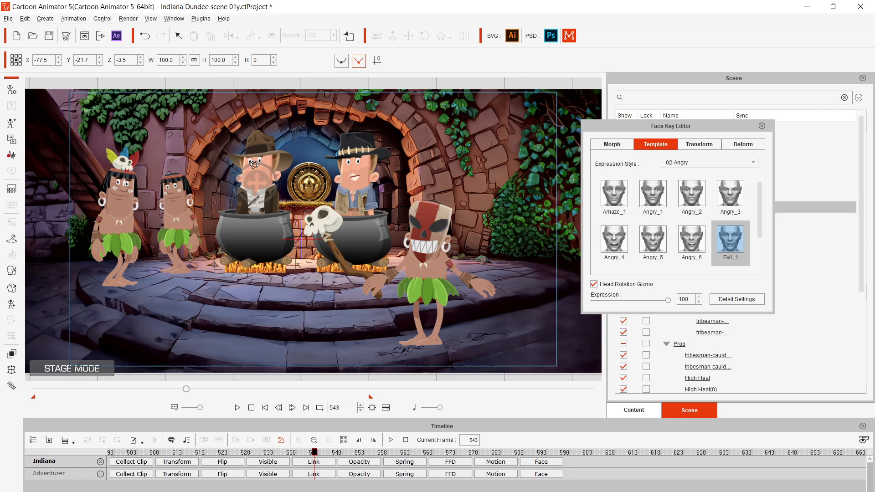
left_click_drag(260, 183, 334, 183)
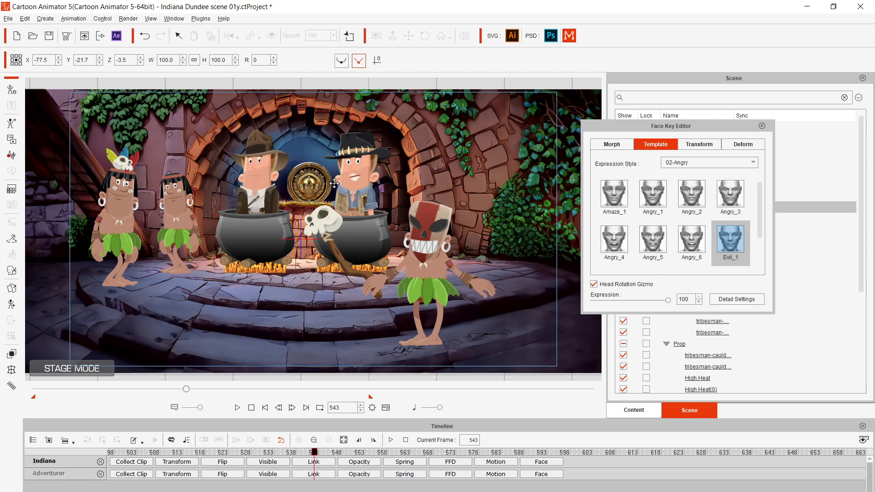
left_click_drag(230, 194, 384, 175)
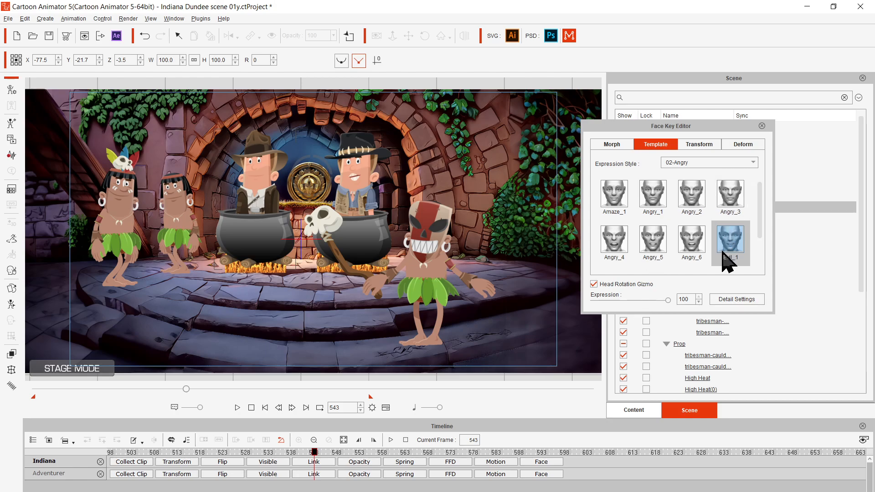
scroll(722, 246, "down", 1)
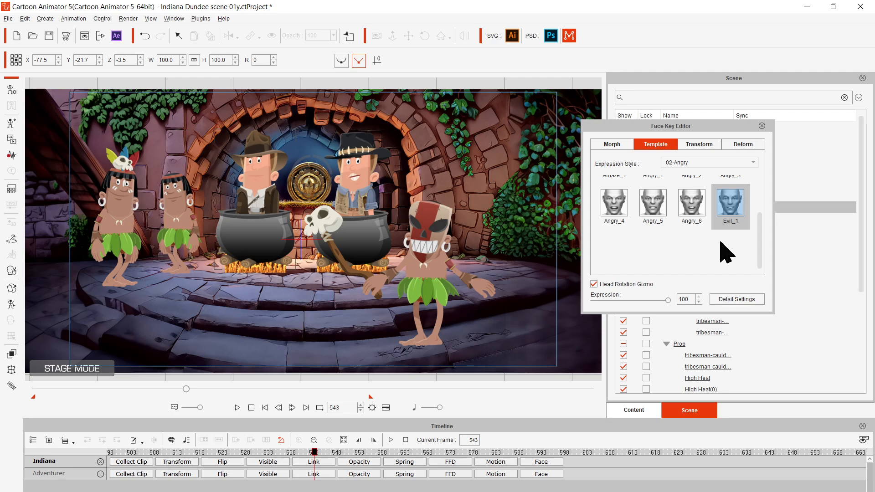
Apply the Angry_6 expression template to Indiana at frame 543 and lower its expression strength to 57.
left_click(688, 203)
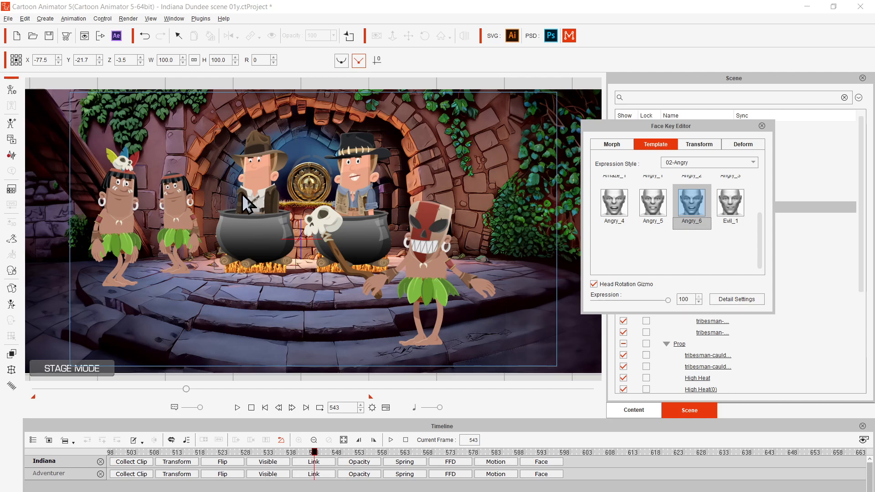
left_click_drag(669, 301, 636, 296)
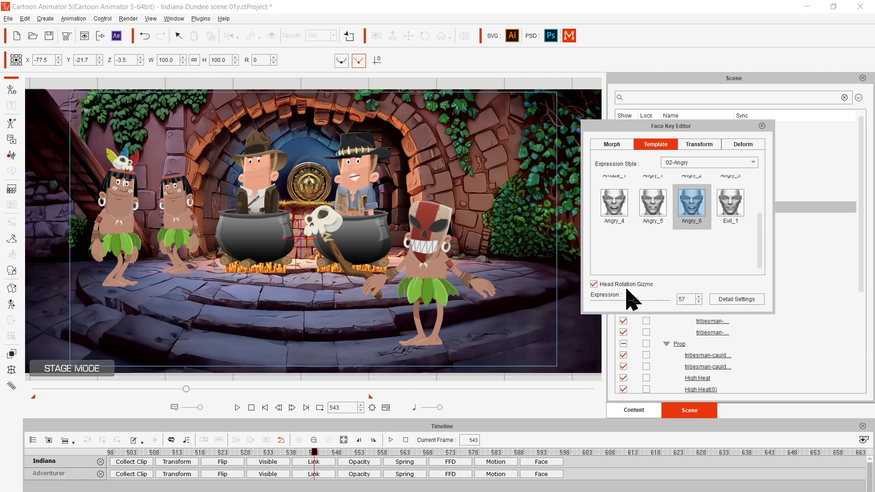
Play the animation, replay it from the start to about frame 123, scrub to about frame 666, and close the Face Key Editor.
left_click(237, 407)
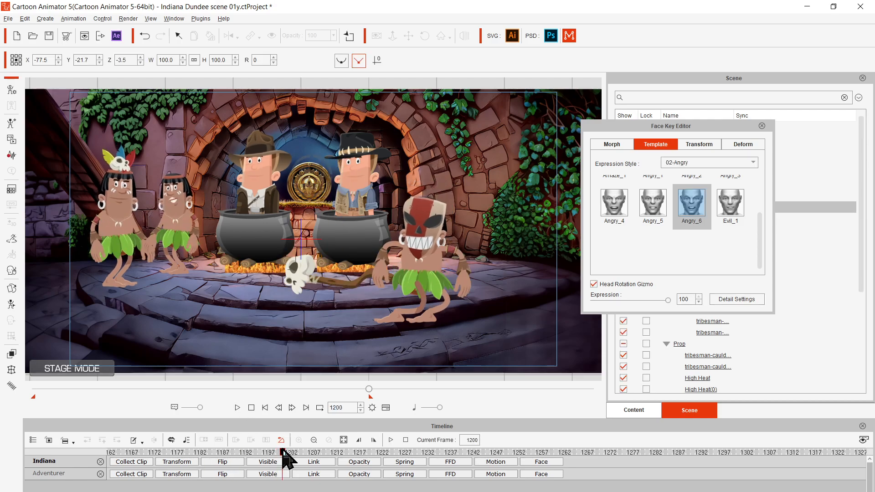
mouse_move(286, 457)
left_mouse_down()
mouse_move(63, 474)
mouse_move(103, 464)
mouse_move(285, 468)
left_mouse_up()
key("space")
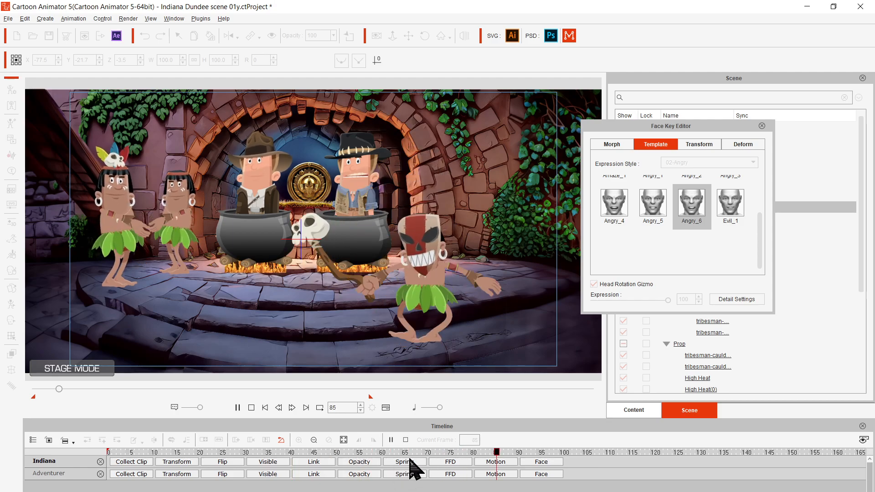
key("space")
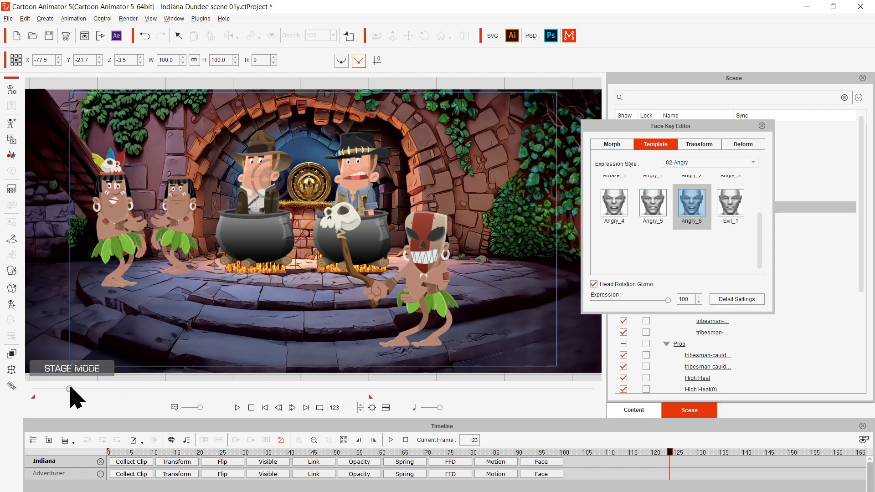
left_click_drag(70, 388, 217, 389)
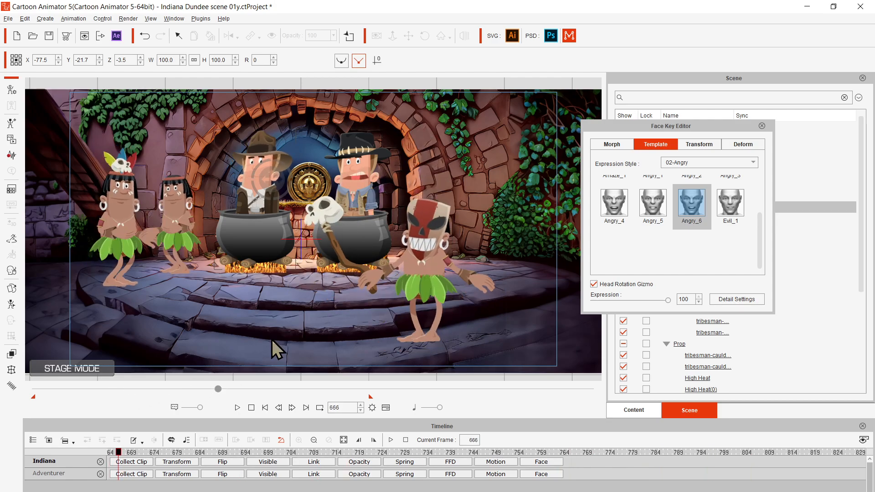
left_click(761, 126)
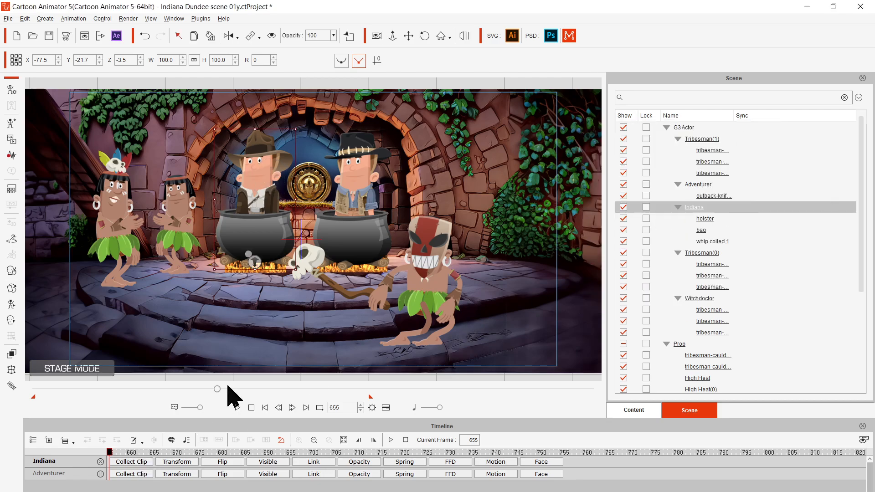
Play back the animation from frame 508 to about frame 635 to review the facial performances.
left_click_drag(218, 389, 177, 390)
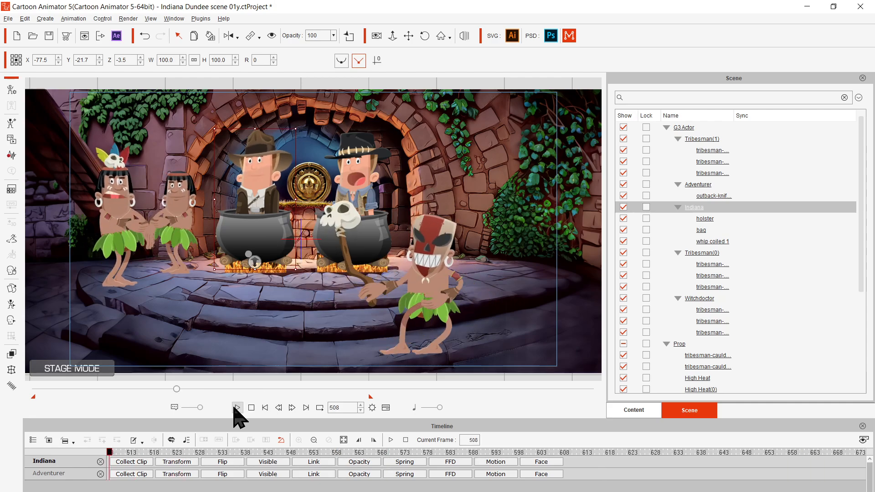
left_click(237, 407)
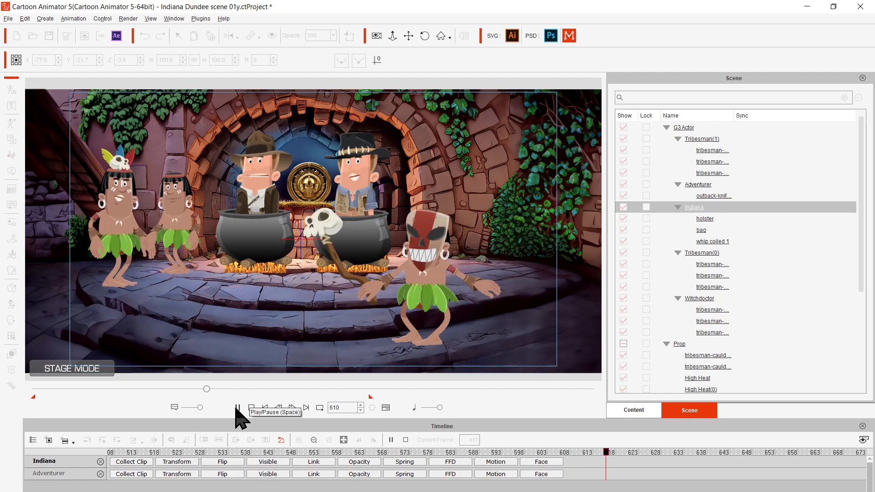
left_click(236, 408)
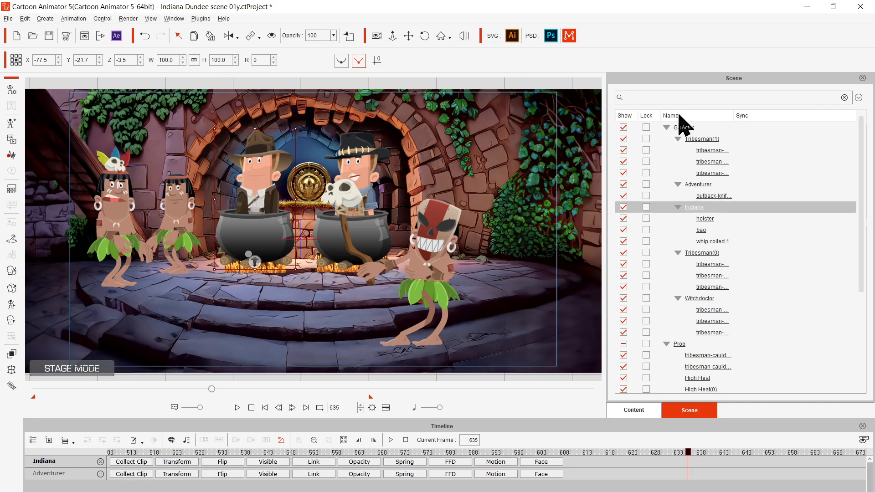
Rename the Adventurer actor as Dundee in the scene list.
scroll(738, 218, "down", 4)
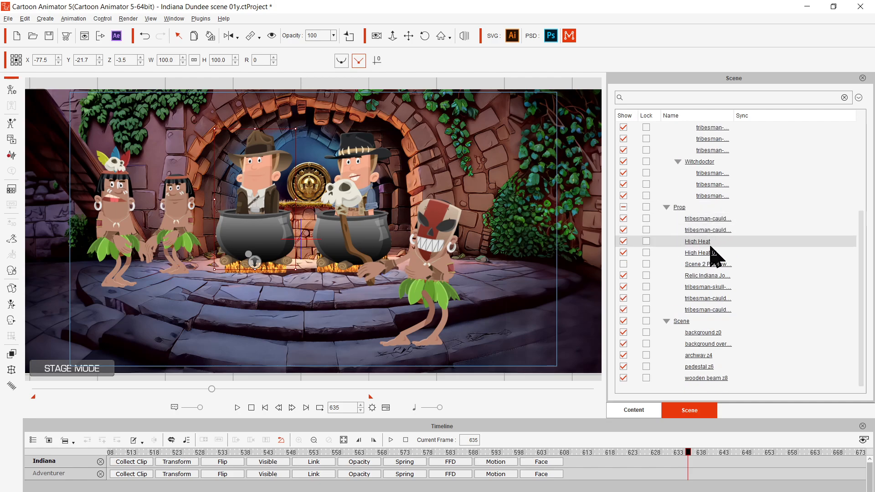
scroll(715, 250, "up", 4)
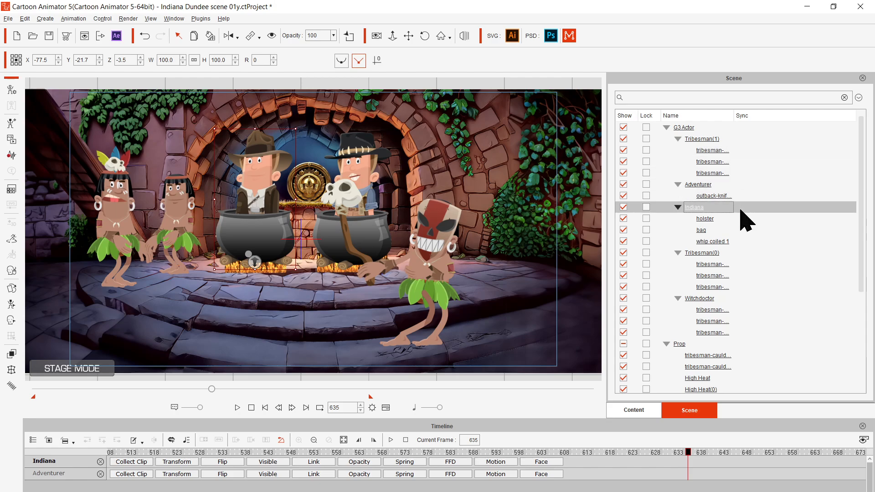
scroll(742, 228, "down", 4)
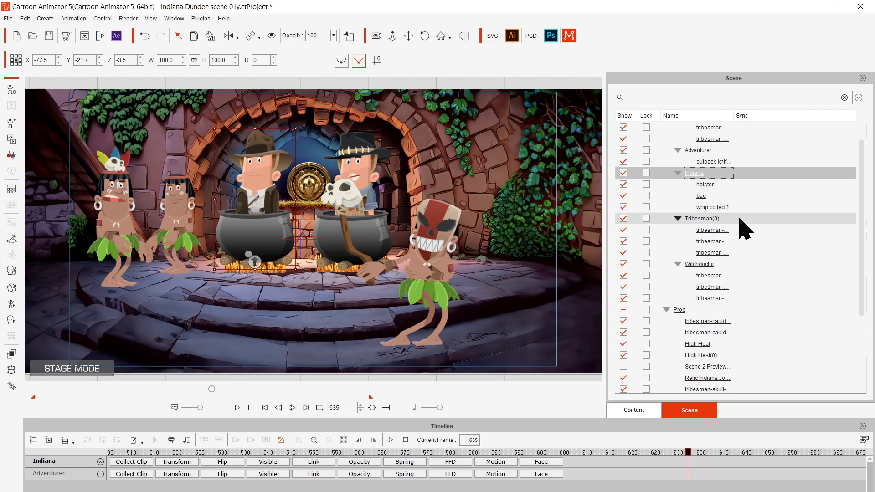
scroll(736, 246, "up", 4)
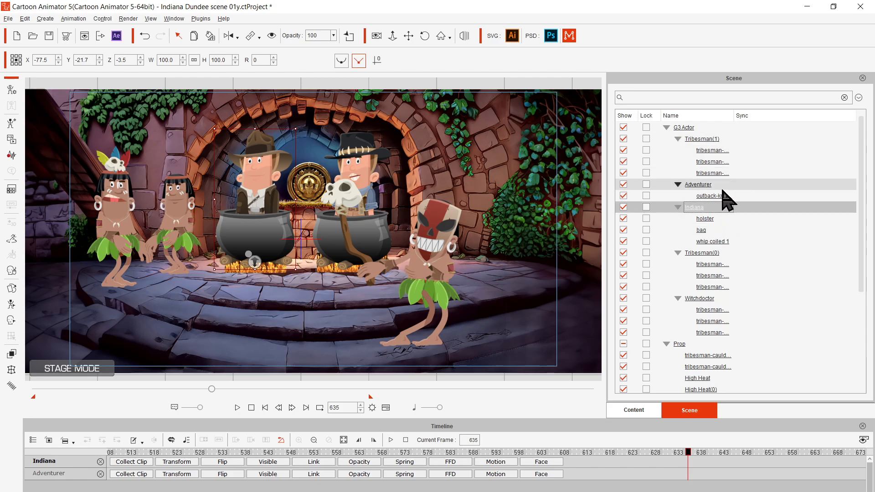
left_click(754, 253)
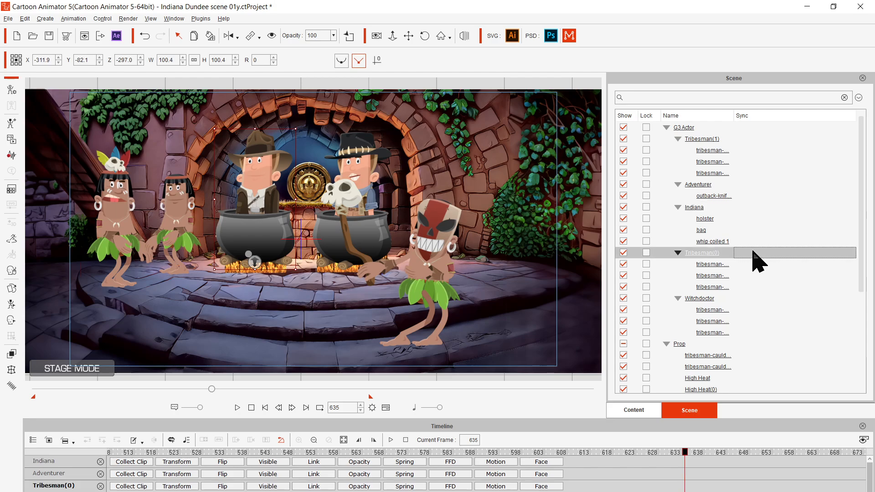
double_click(702, 184)
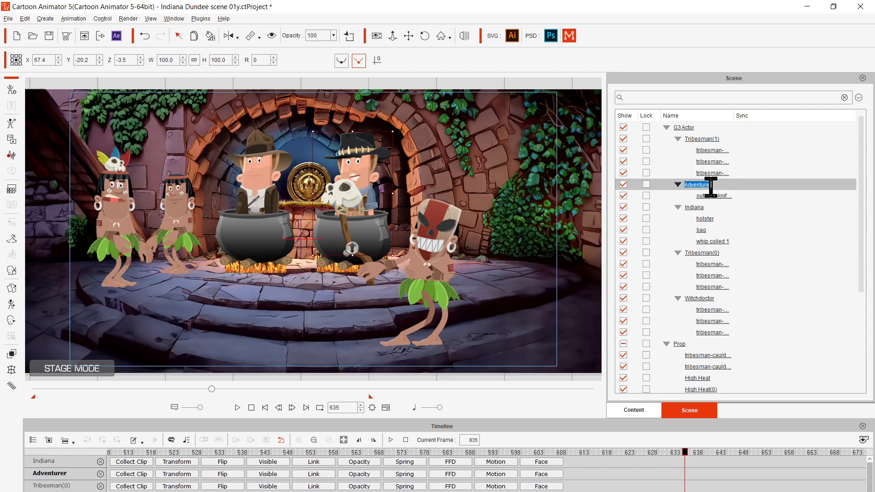
type("Dundee")
key("Return")
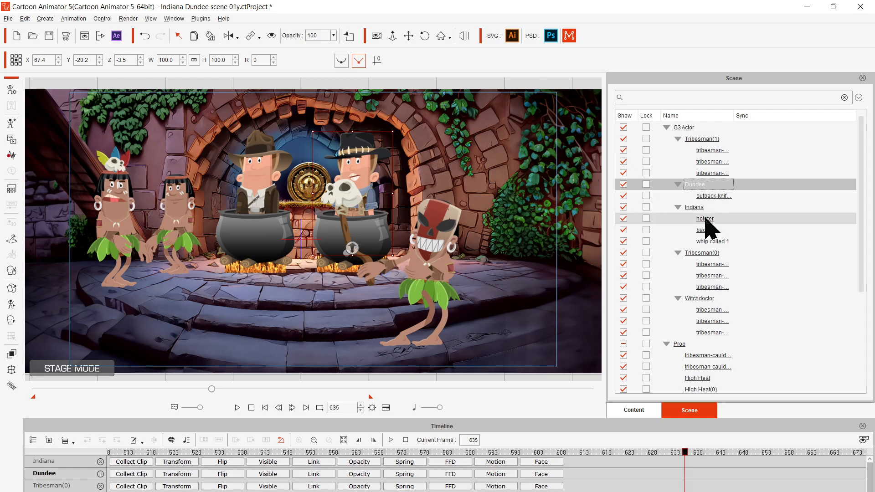
Duplicate the Indiana actor together with its attached accessories.
left_click(699, 209)
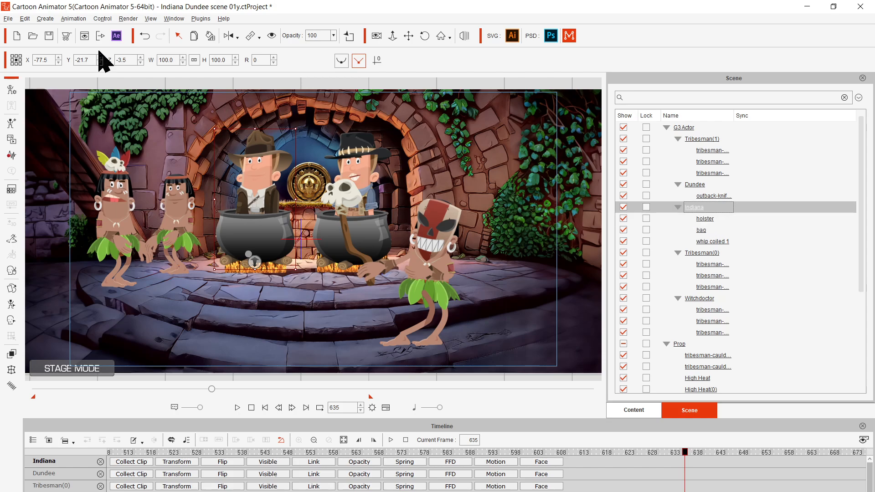
left_click(25, 18)
left_click(67, 97)
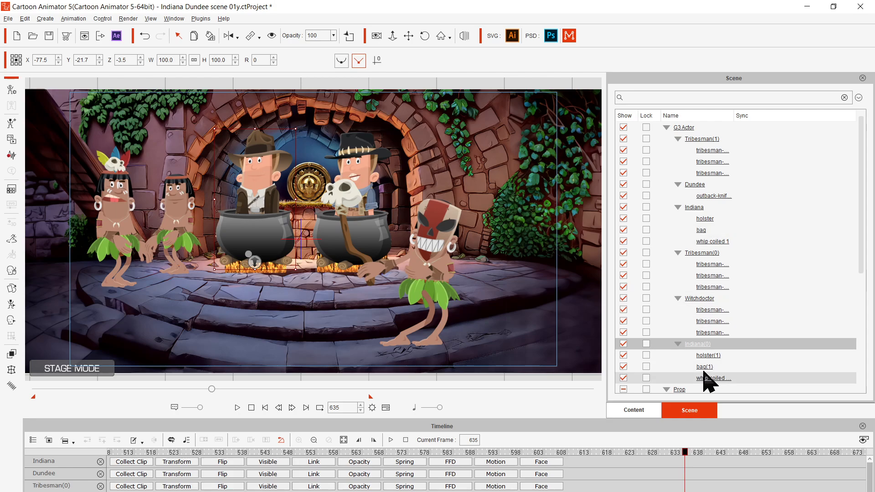
Rename the duplicated Indiana actor as Hand and move it away from the cauldron, in front of the second tribesman.
left_click(747, 354)
double_click(699, 344)
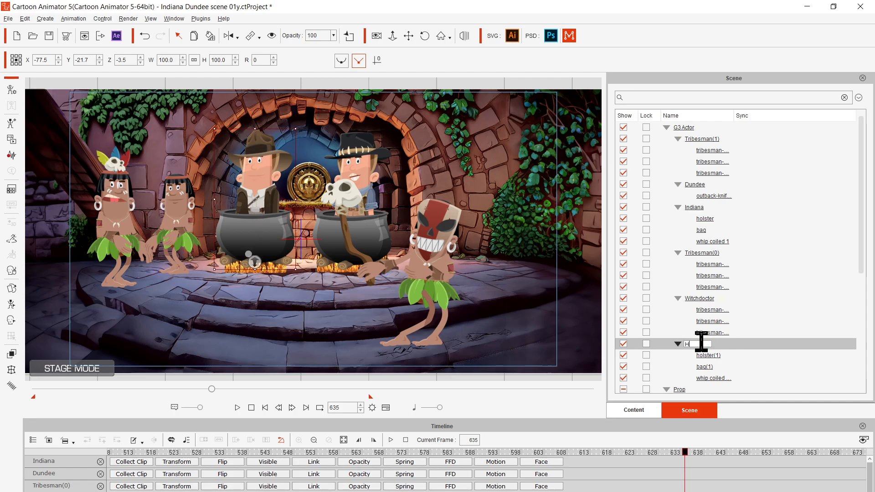
type("Hand")
key("Return")
left_click_drag(254, 177, 172, 175)
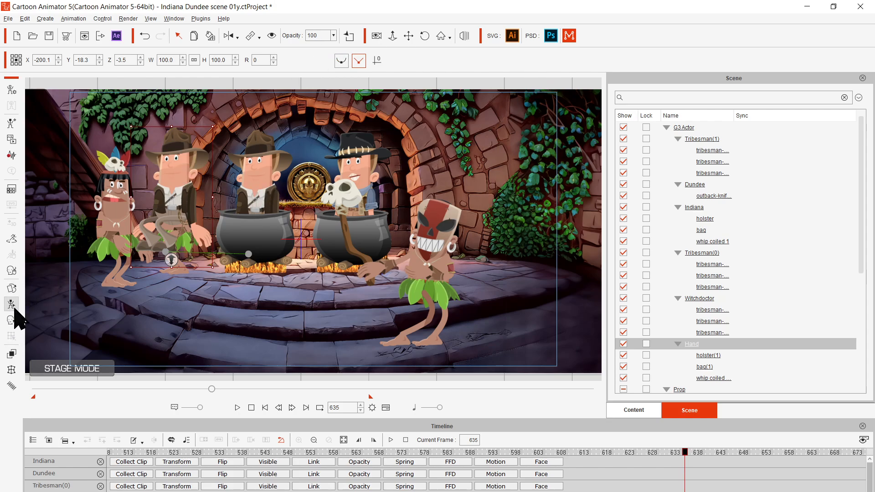
Set the Hand actor's Hip, Torso and Neck sprites to Empty in the Sprite Editor.
left_click(11, 289)
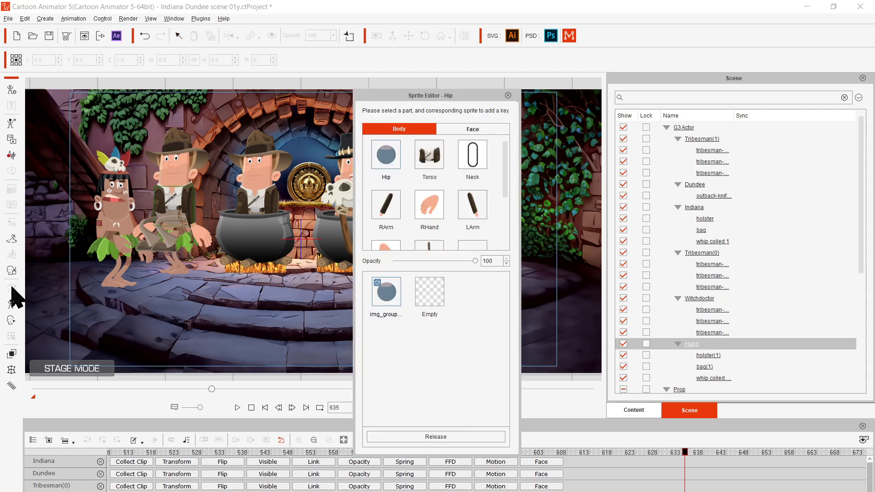
left_click(394, 175)
left_click(439, 310)
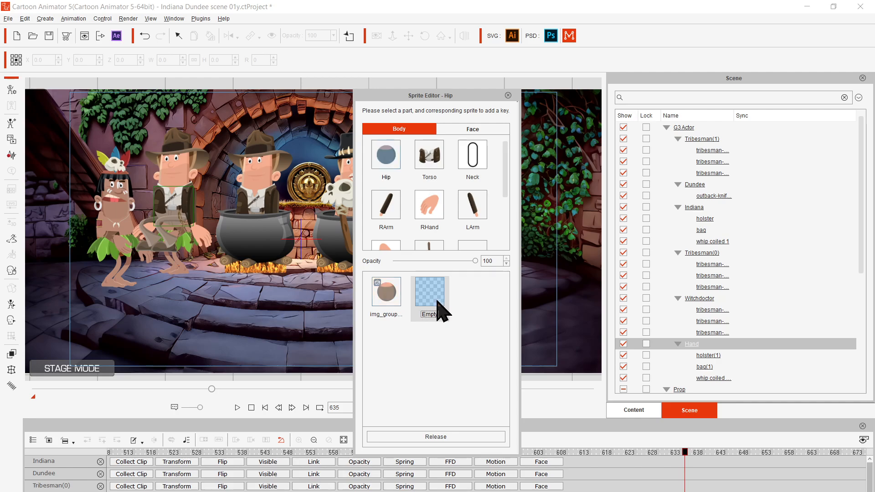
left_click(428, 164)
left_click(429, 301)
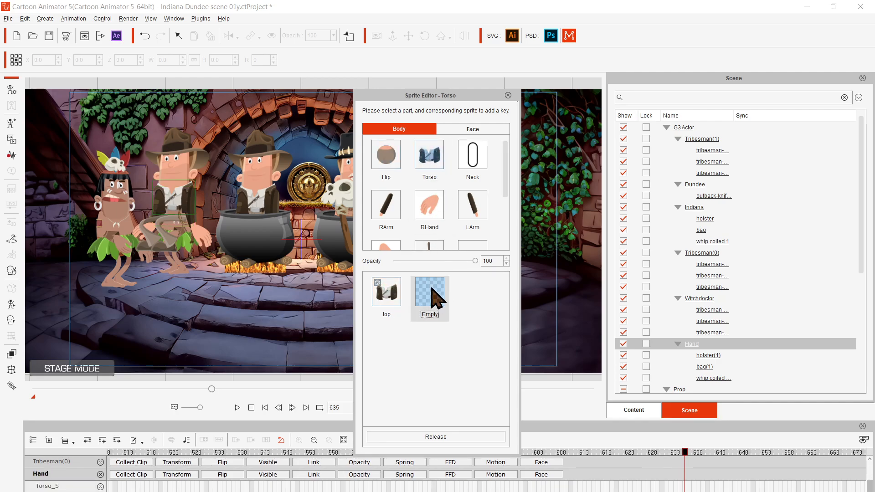
left_click(474, 155)
left_click(428, 300)
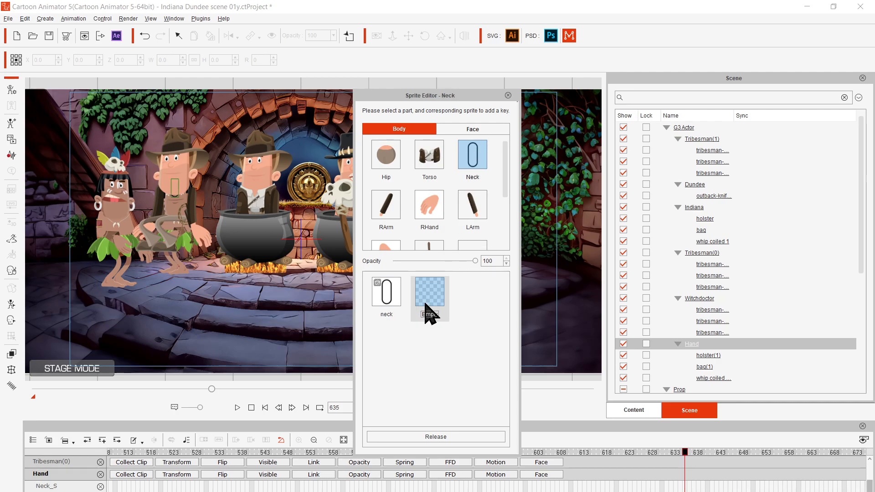
Set the Hand actor's RArm and LArm sprites to Empty.
left_click(394, 223)
left_click(432, 301)
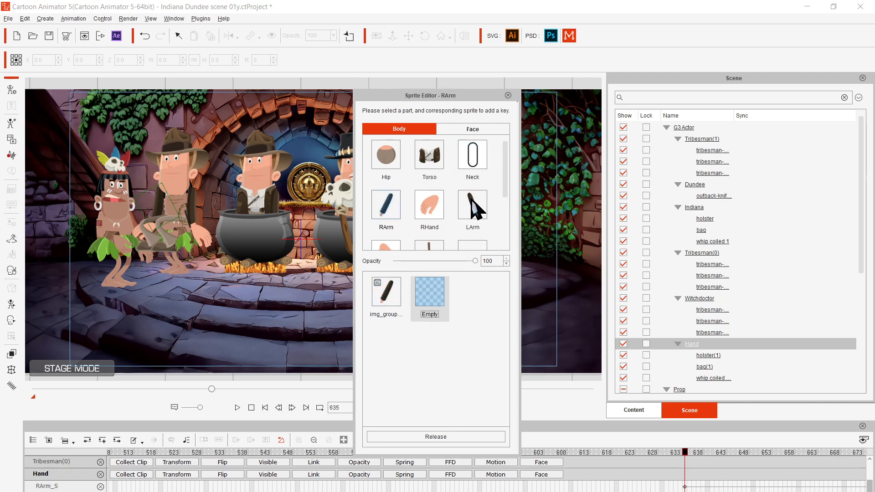
left_click(474, 204)
left_click(431, 292)
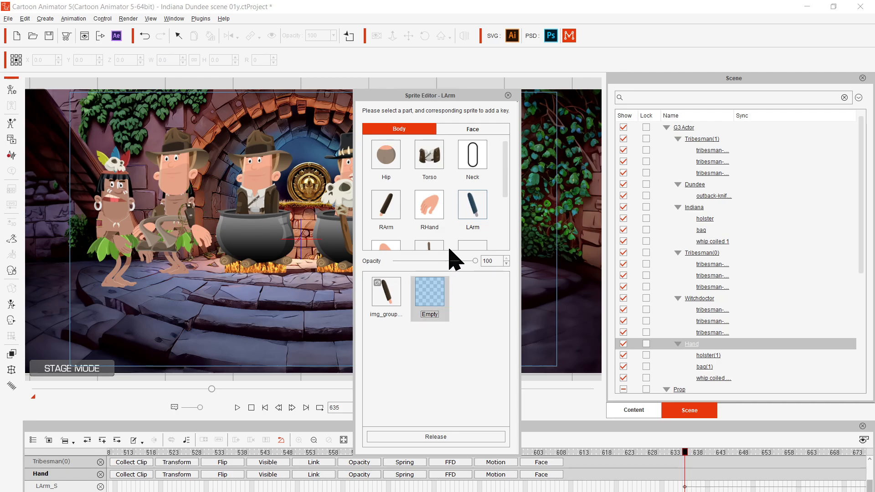
Hide the Hand actor's legs by setting the RThigh, RFoot, LFoot and LThigh sprites to Empty.
scroll(433, 224, "down", 3)
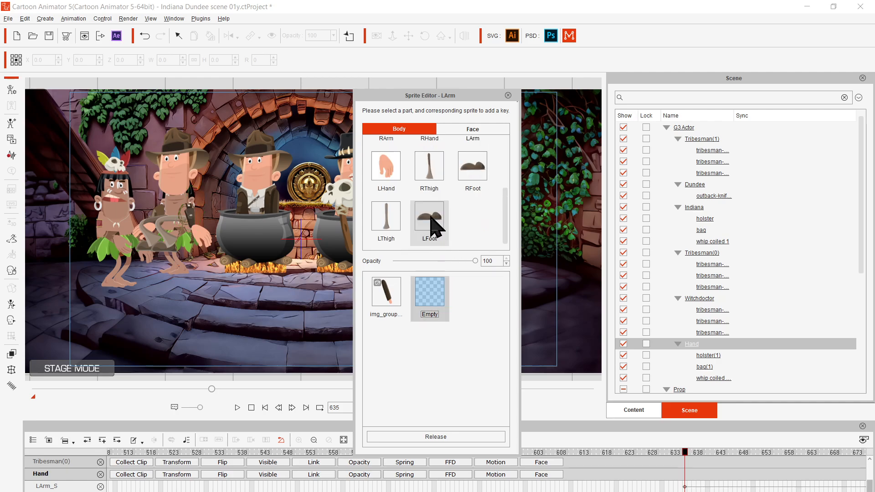
left_click(428, 171)
left_click(428, 293)
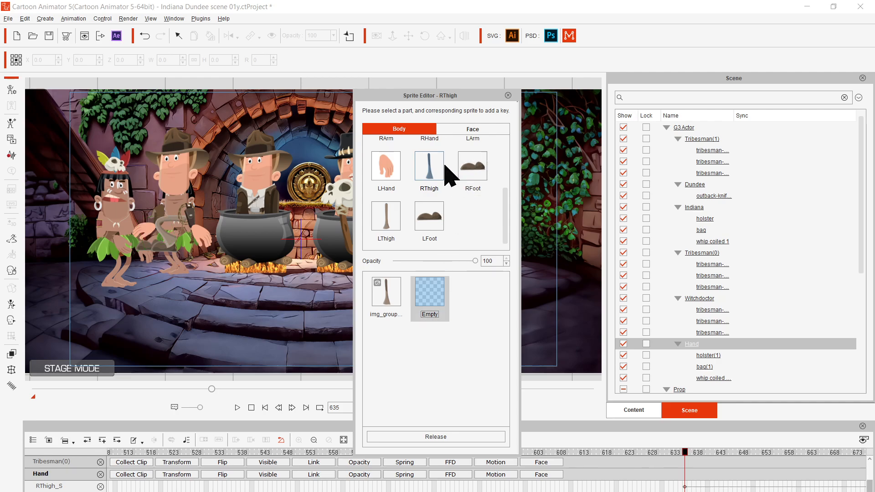
left_click(471, 165)
left_click(429, 296)
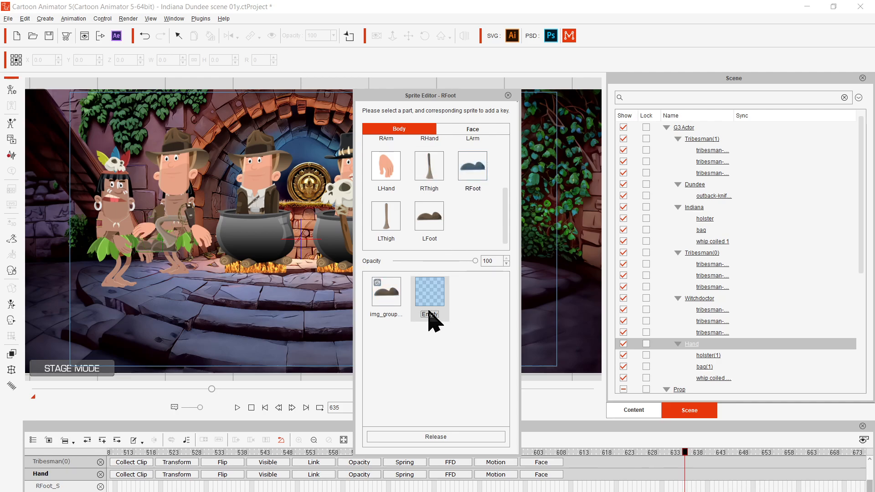
left_click(428, 216)
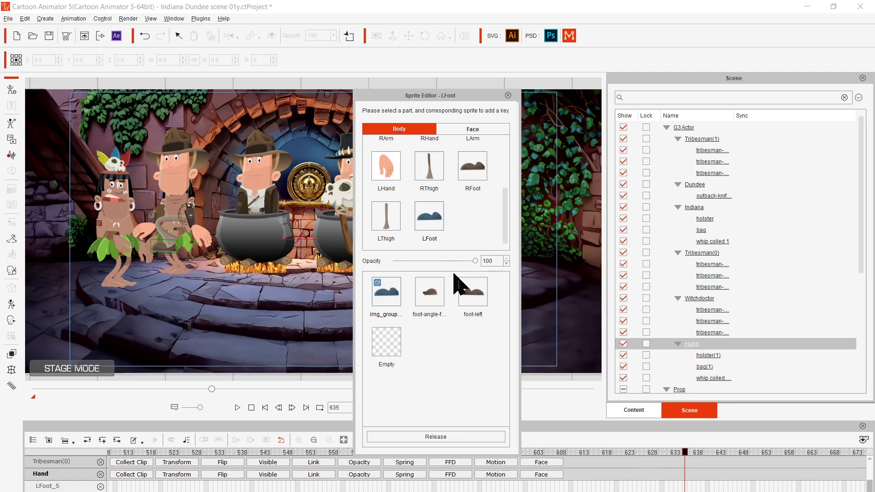
left_click(389, 346)
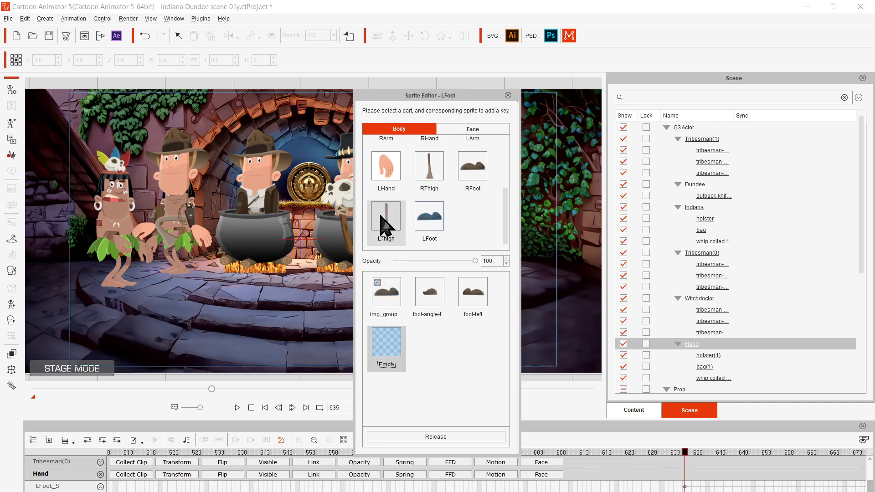
left_click(385, 224)
left_click(438, 296)
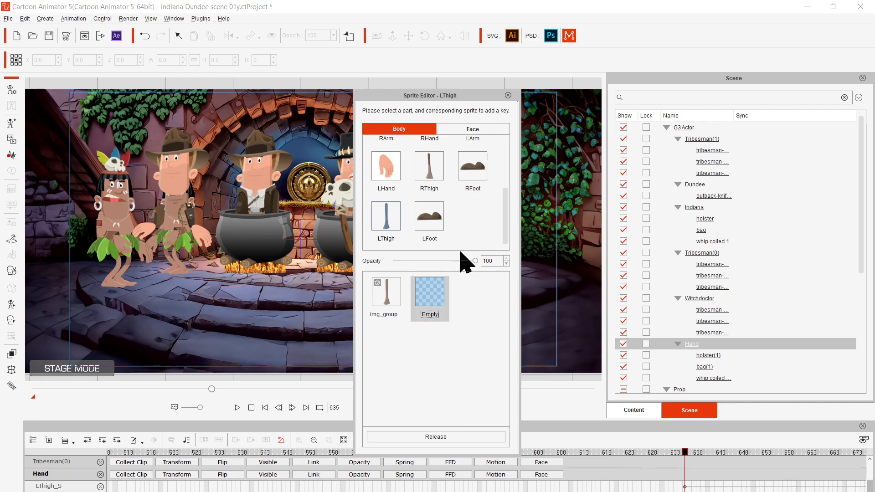
Set the Hand actor's Left Eye and Right Eye face sprites to Empty.
left_click(478, 129)
left_click(377, 172)
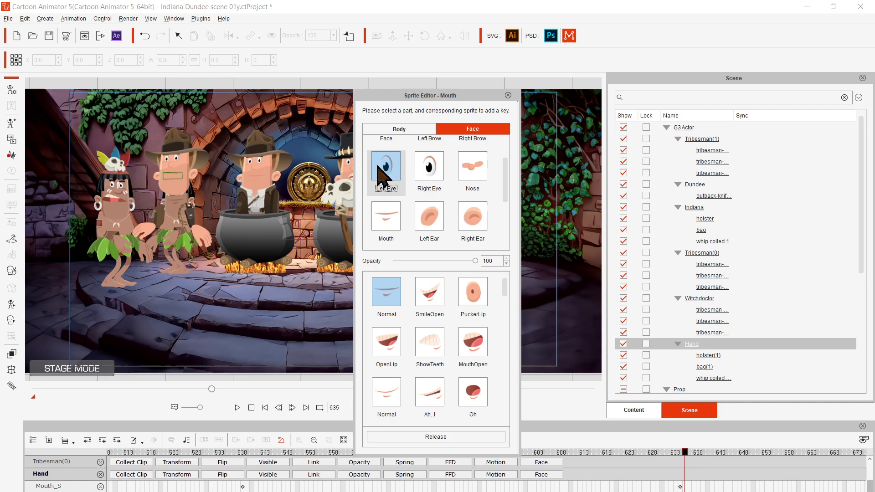
scroll(454, 360, "down", 5)
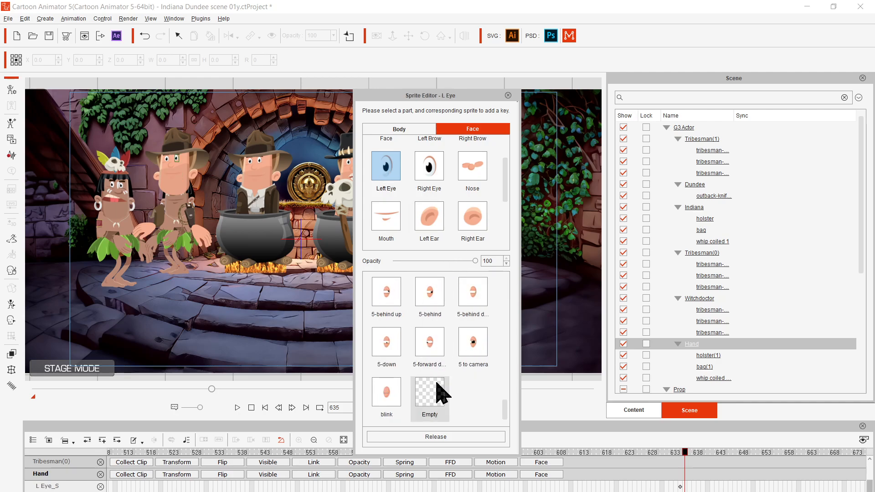
left_click(430, 393)
left_click(430, 174)
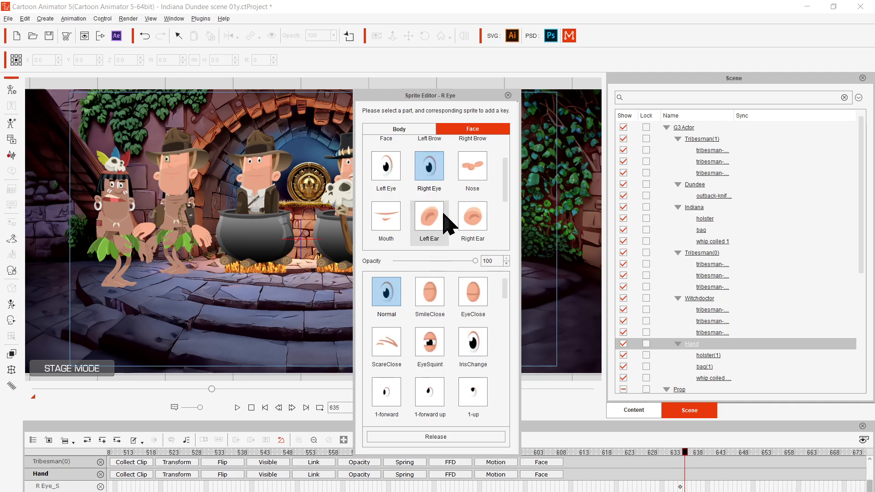
scroll(450, 226, "down", 3)
scroll(461, 328, "down", 5)
left_click(424, 393)
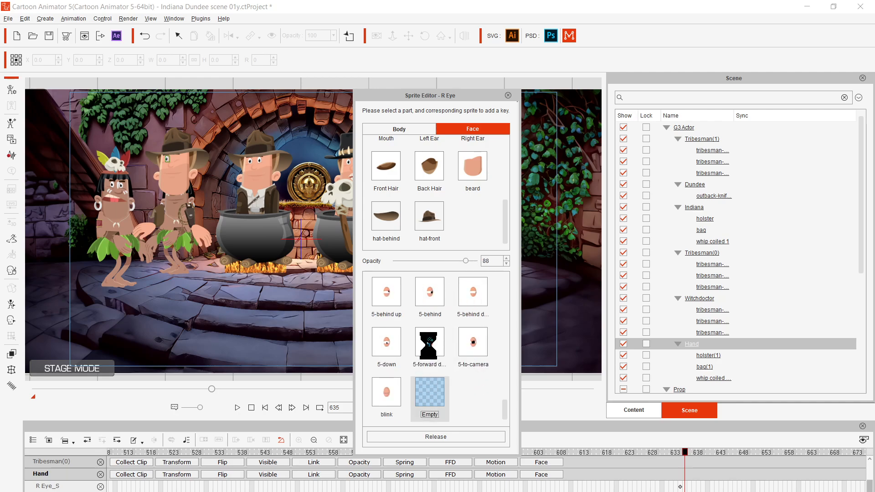
Set the Hand actor's Nose sprite to Empty and recheck the sprites assigned to both eyes.
scroll(469, 170, "up", 3)
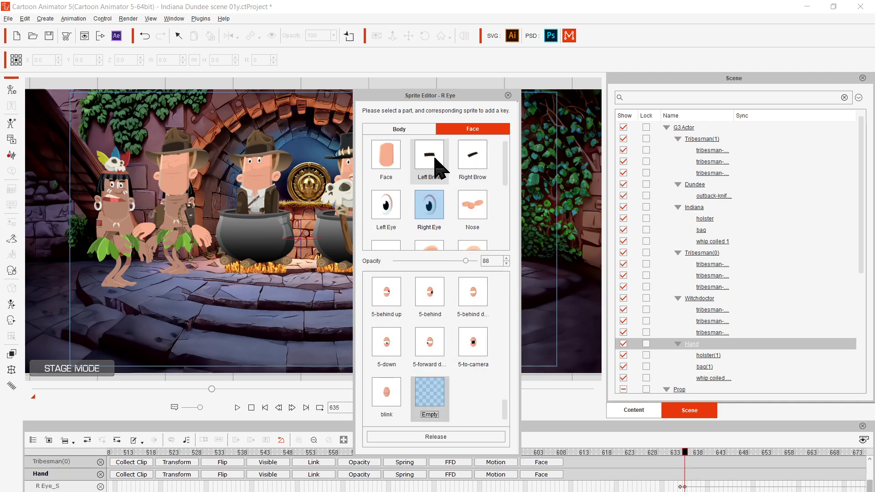
left_click(476, 207)
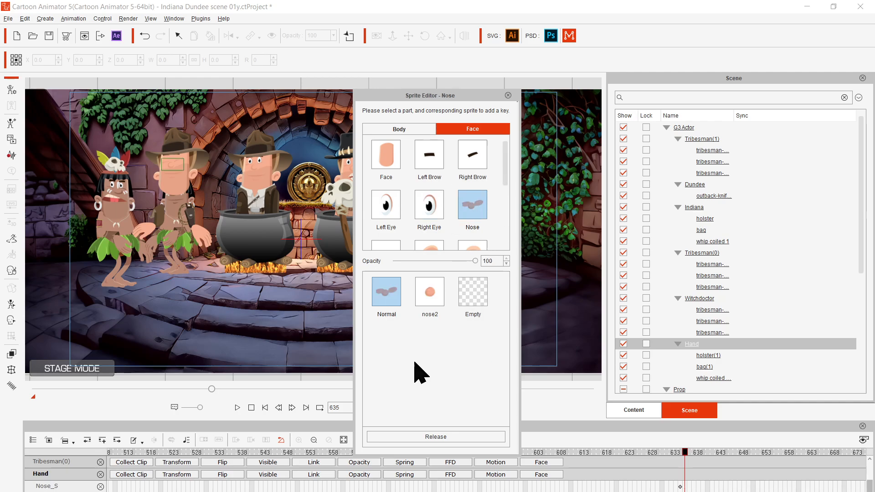
left_click(473, 300)
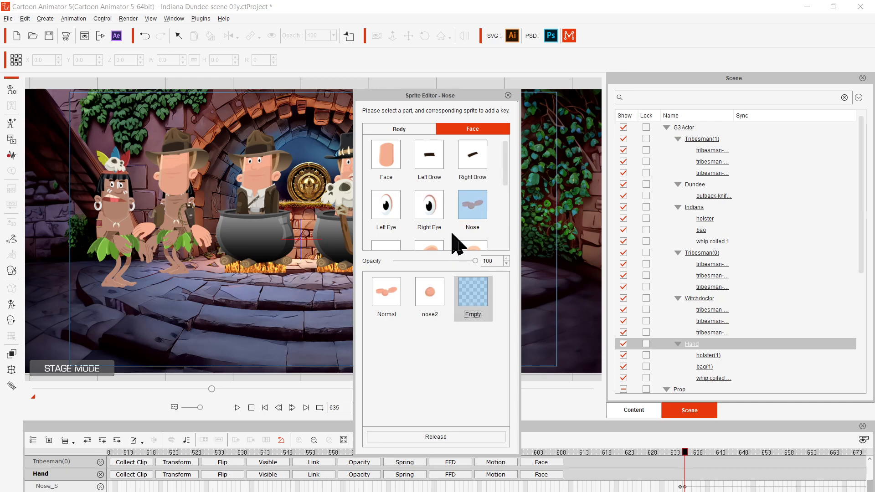
left_click(445, 206)
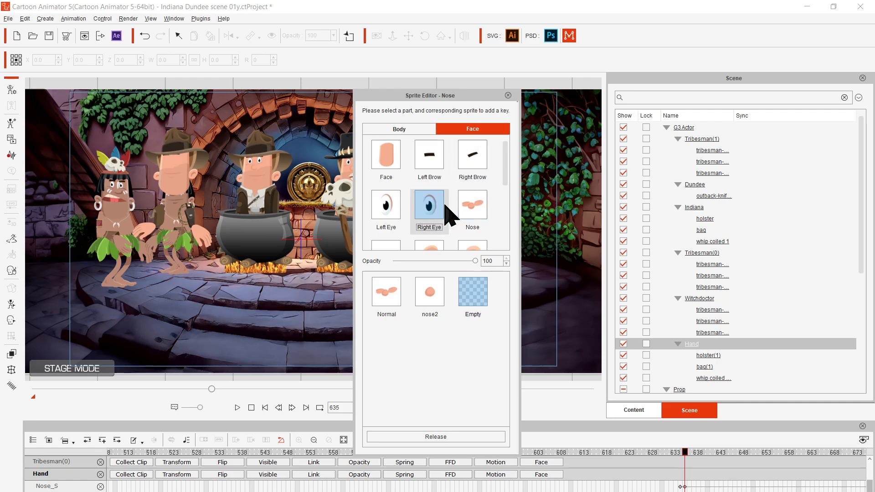
left_click(429, 395)
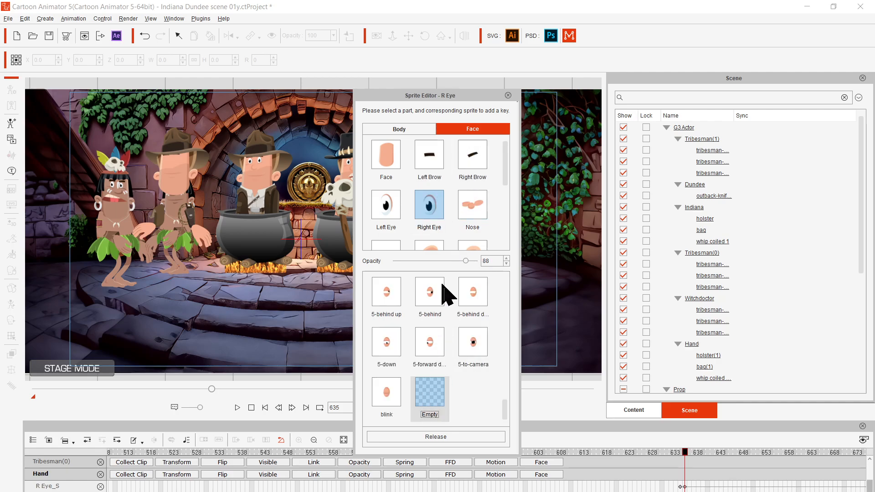
left_click(391, 207)
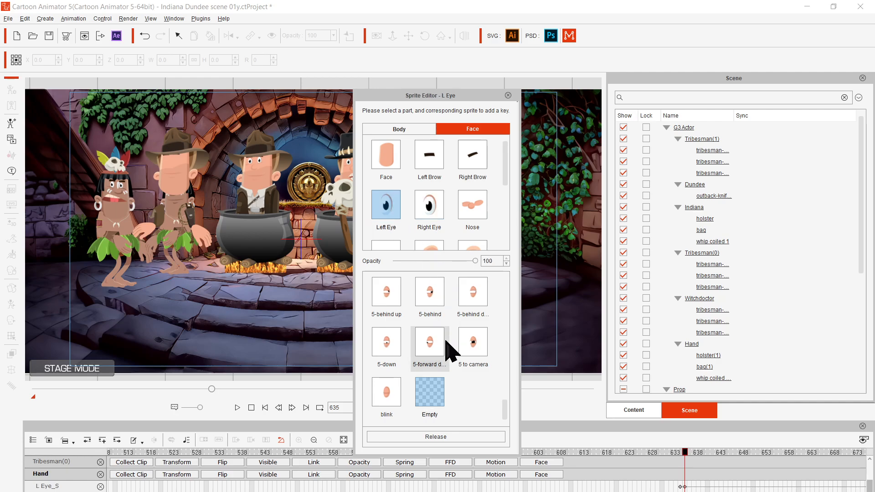
Set the Hand actor's Face, Left Brow and Right Brow sprites to Empty.
left_click(393, 161)
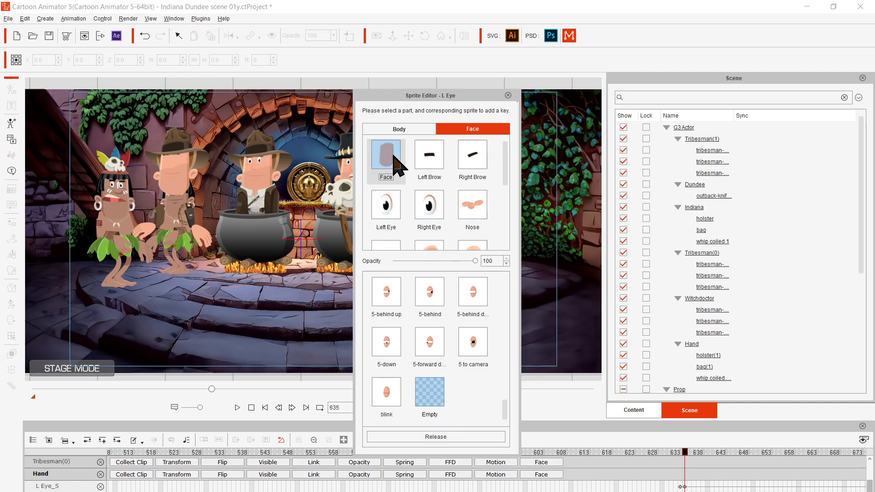
left_click(429, 301)
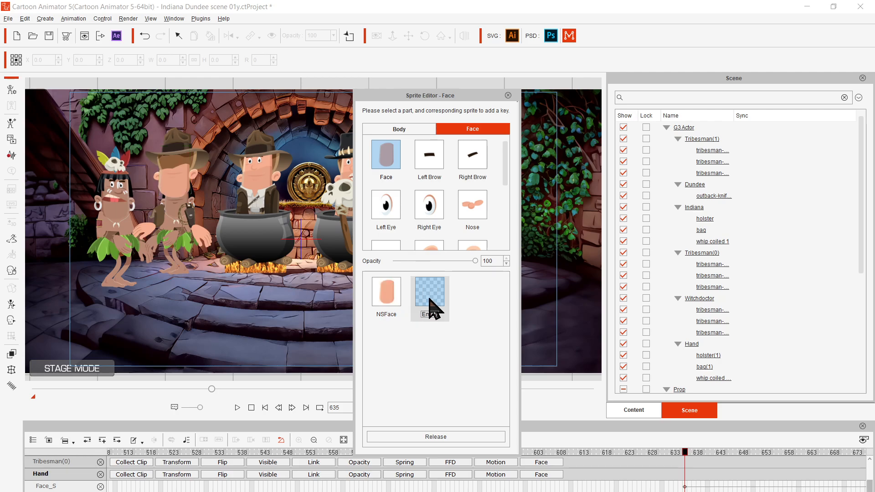
left_click(431, 154)
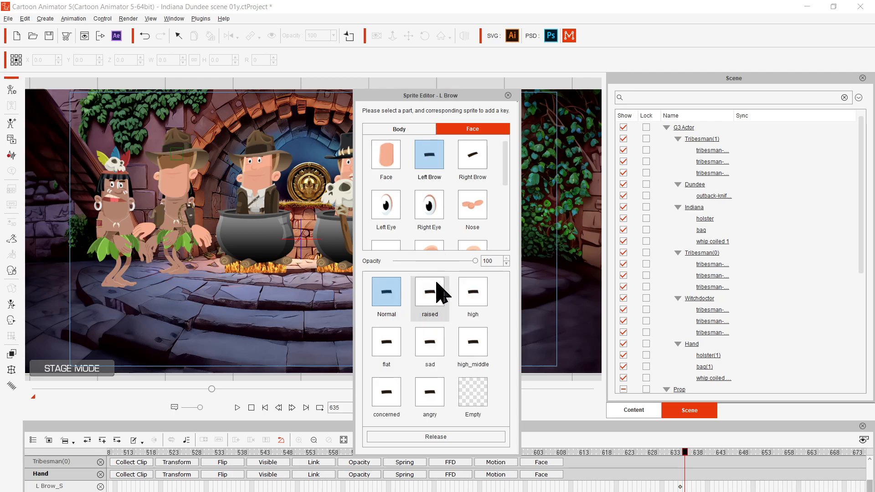
left_click(471, 397)
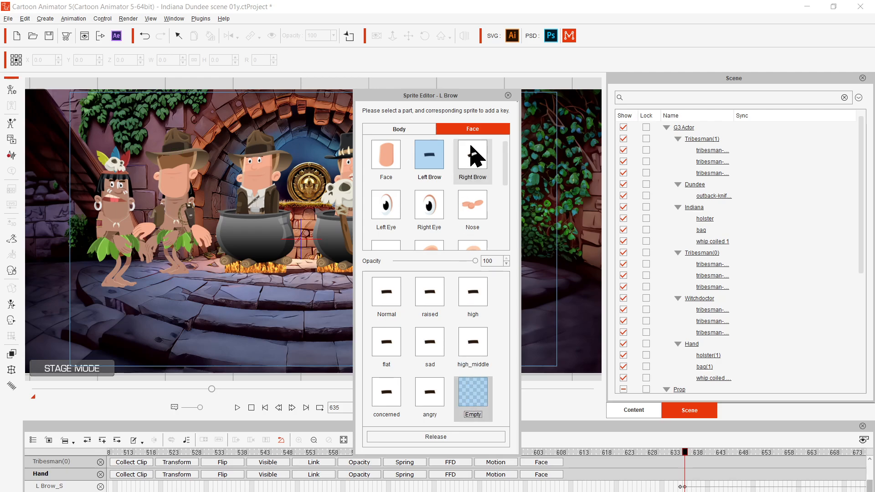
left_click(473, 159)
left_click(474, 395)
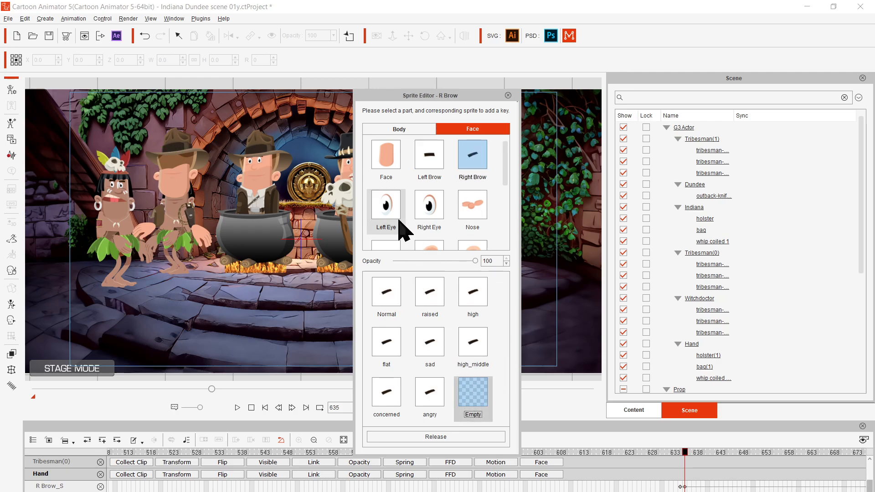
Set the Hand actor's Front Hair, Back Hair and beard sprites to Empty.
scroll(416, 176, "down", 3)
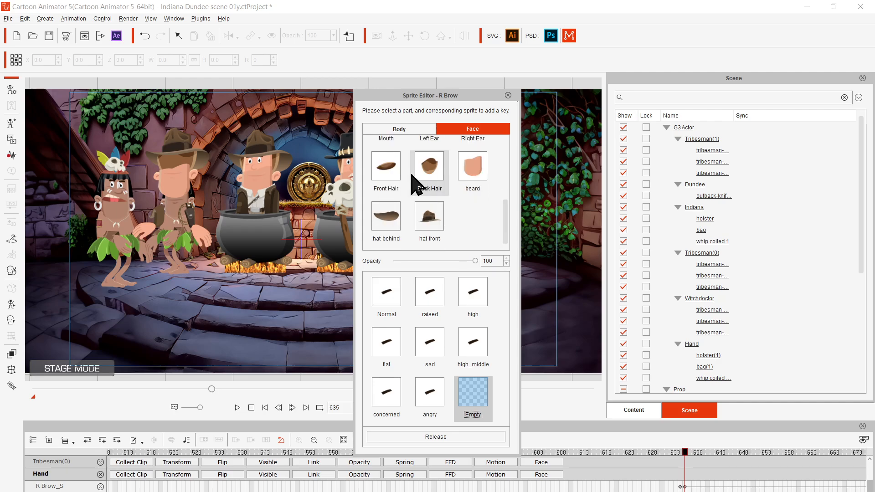
left_click(396, 172)
left_click(436, 294)
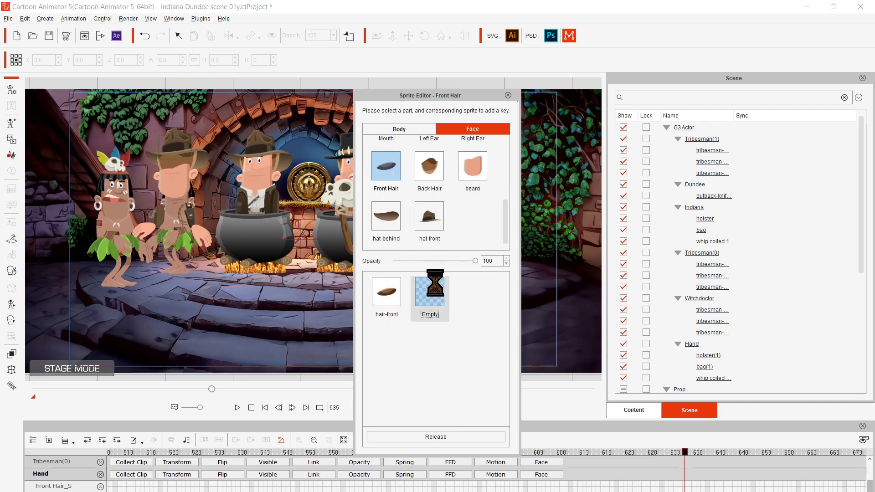
left_click(434, 172)
left_click(442, 299)
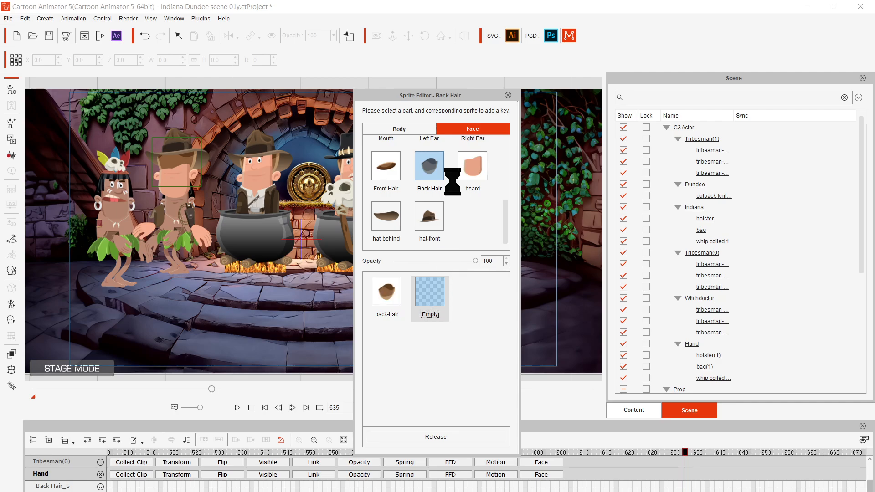
left_click(476, 171)
left_click(428, 293)
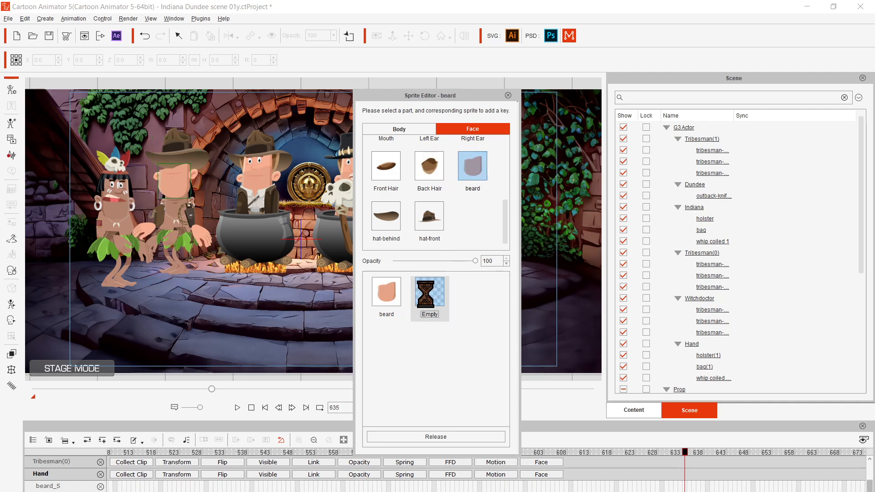
Hide the Hand actor's hat by setting the hat-behind and hat-front sprites to Empty.
left_click(387, 209)
left_click(427, 310)
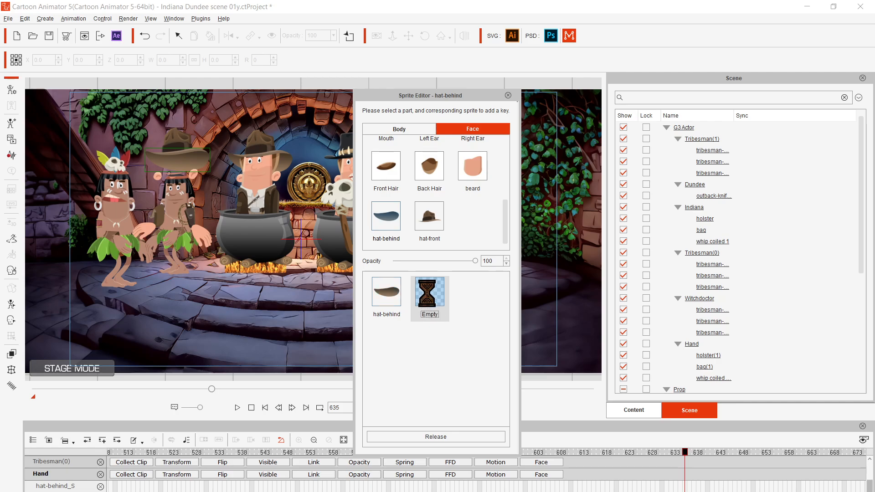
left_click(433, 221)
left_click(427, 294)
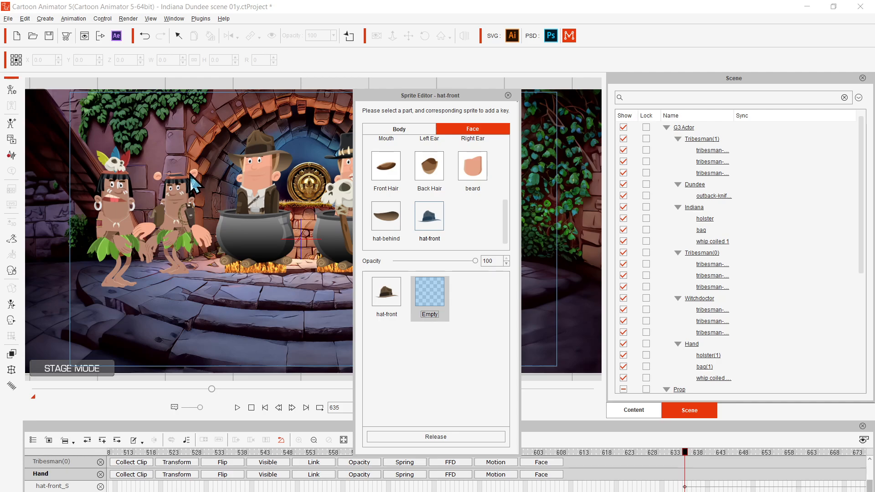
Review the Hand actor's Nose, Right Eye and Left Eye sprite assignments and close the Sprite Editor.
scroll(438, 191, "up", 5)
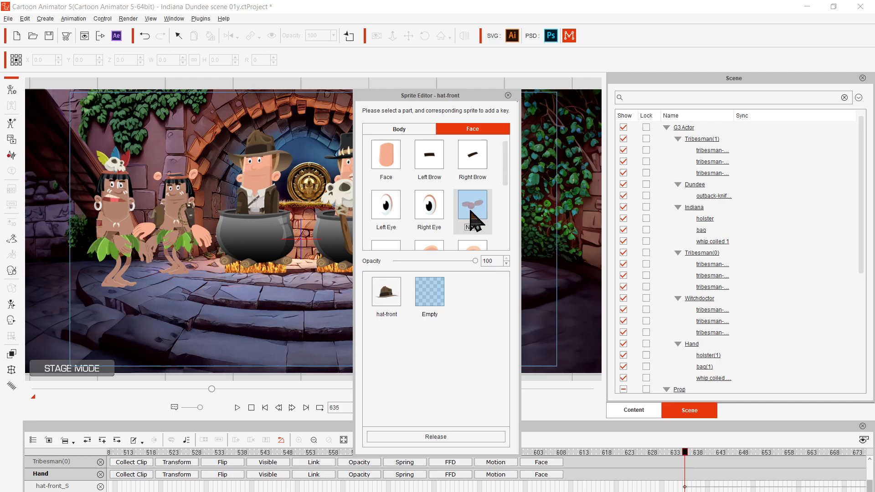
left_click(470, 207)
left_click(474, 296)
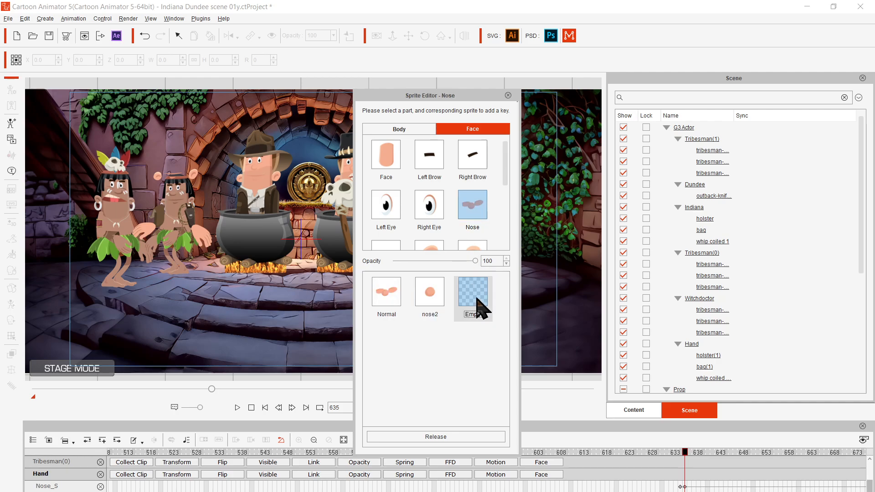
left_click(425, 203)
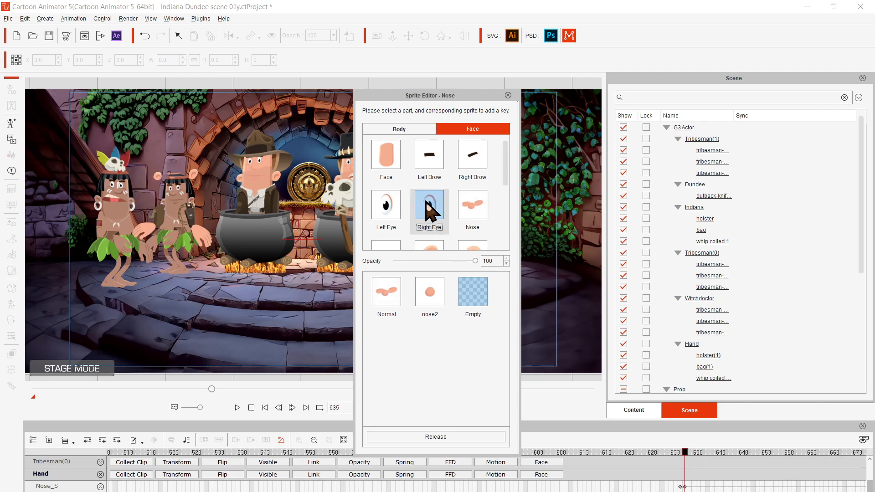
left_click(384, 203)
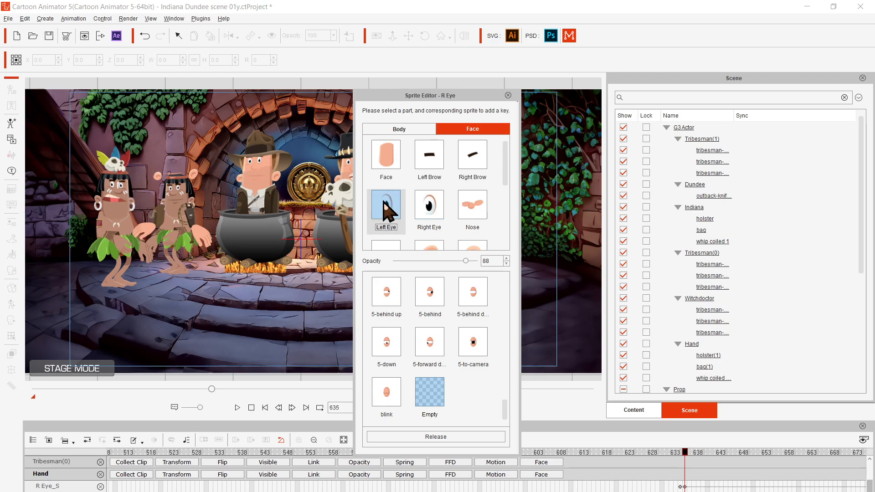
left_click(508, 96)
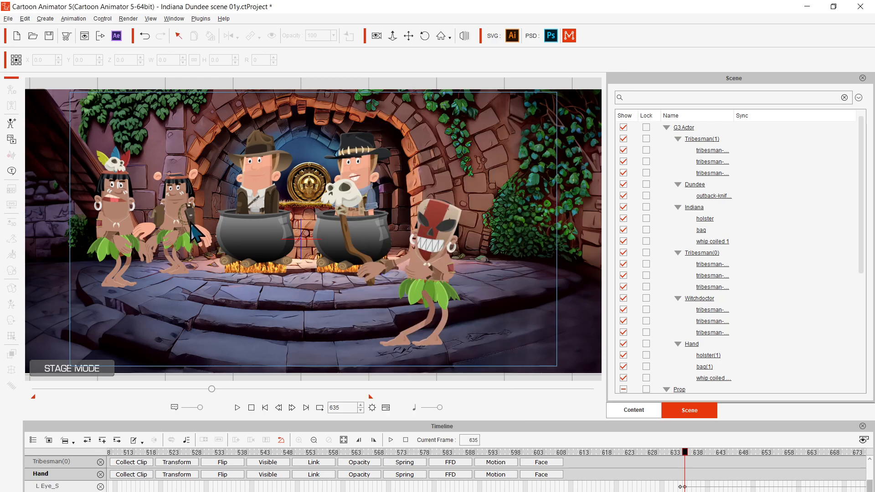
Move the Hand actor down in front of the second tribesman's feet, to about X -175.8, Y -100.5.
left_click(693, 344)
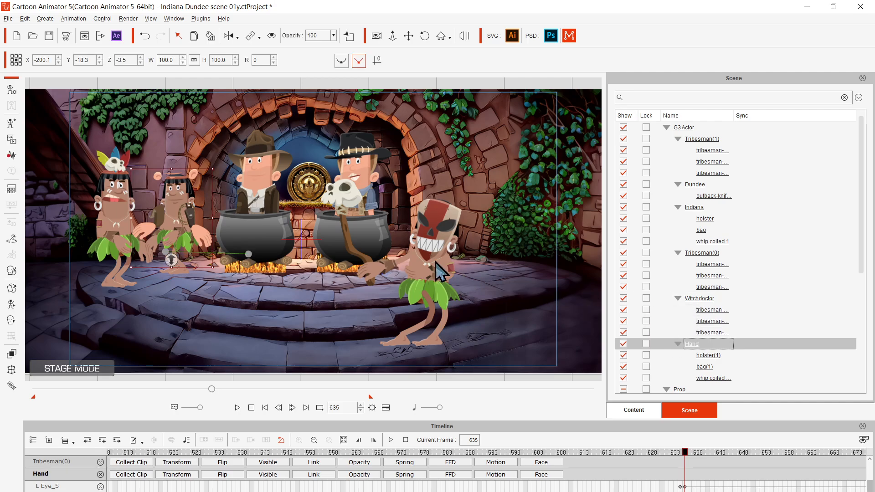
left_click_drag(185, 220, 209, 307)
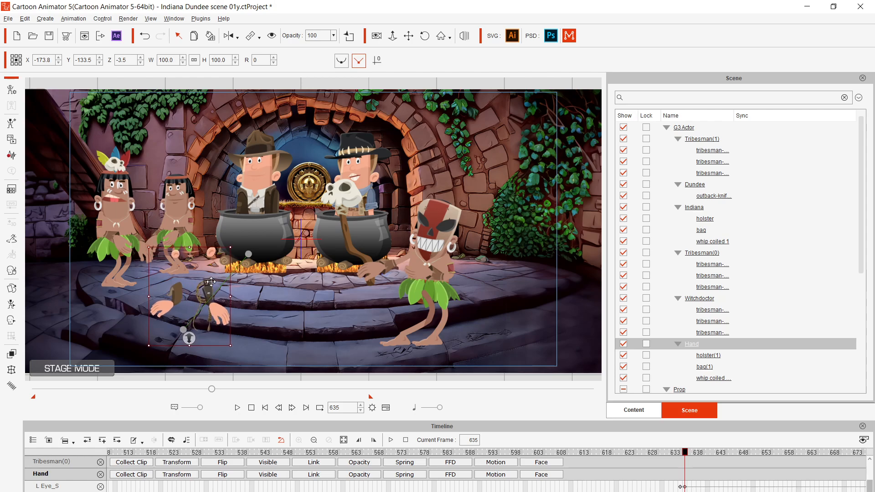
left_click_drag(211, 281, 213, 277)
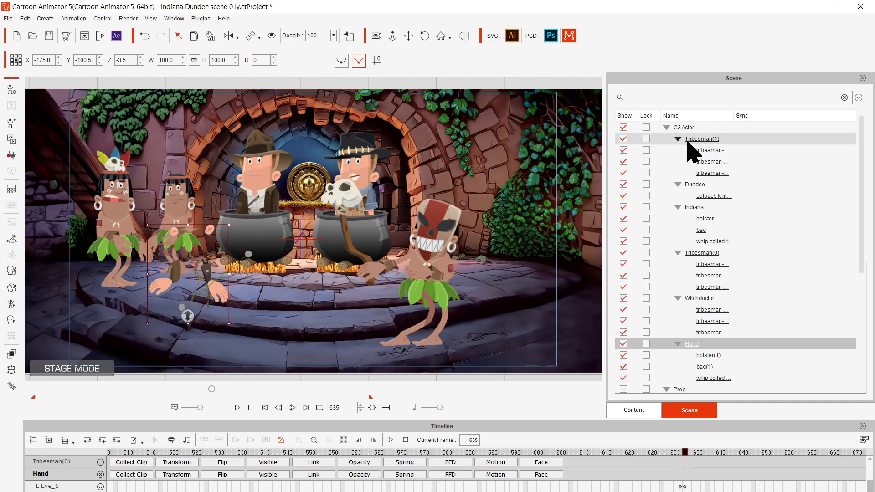
Reopen the Hand actor's face sprites and set its Right Ear sprite to Empty.
left_click(12, 304)
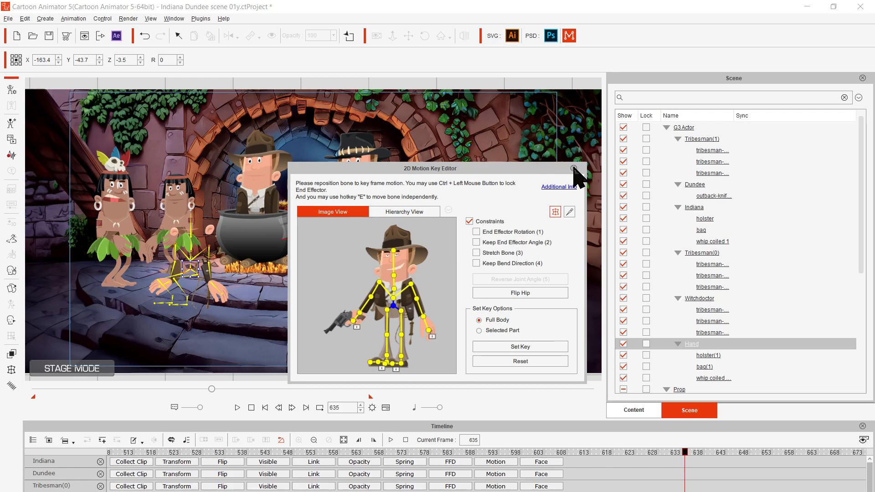
left_click(574, 168)
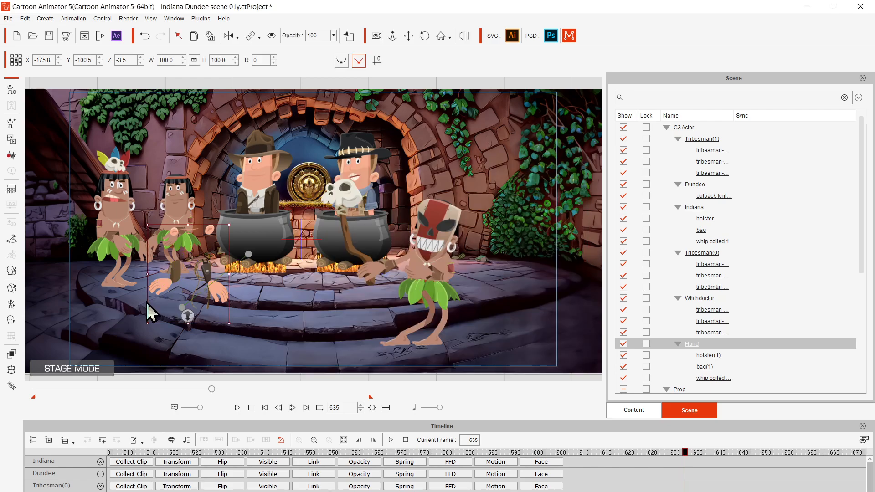
left_click(13, 288)
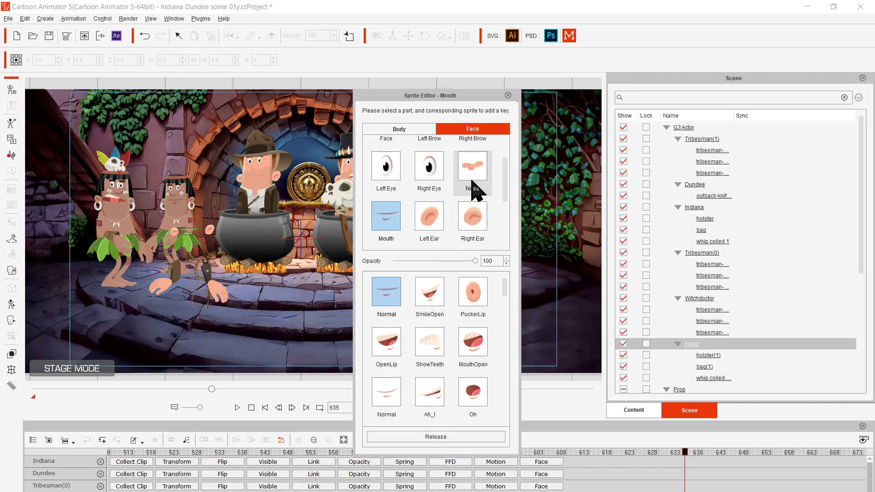
scroll(476, 184, "up", 3)
scroll(483, 200, "down", 2)
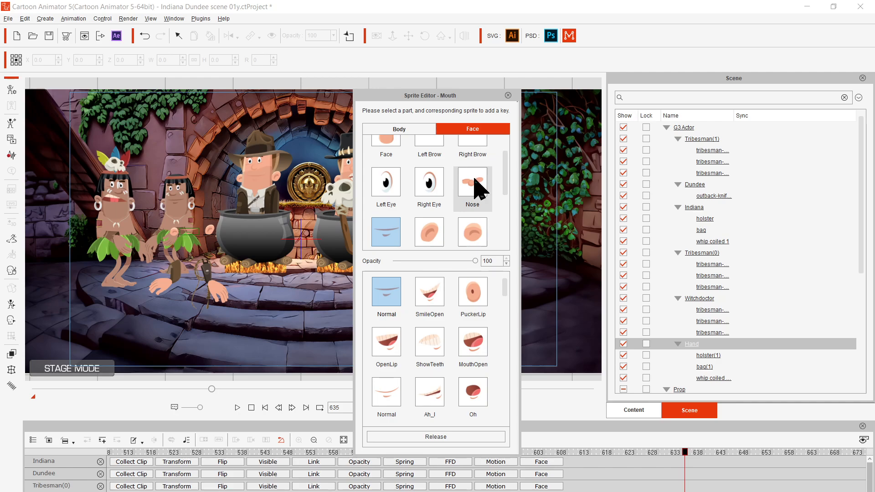
left_click(473, 232)
left_click(425, 300)
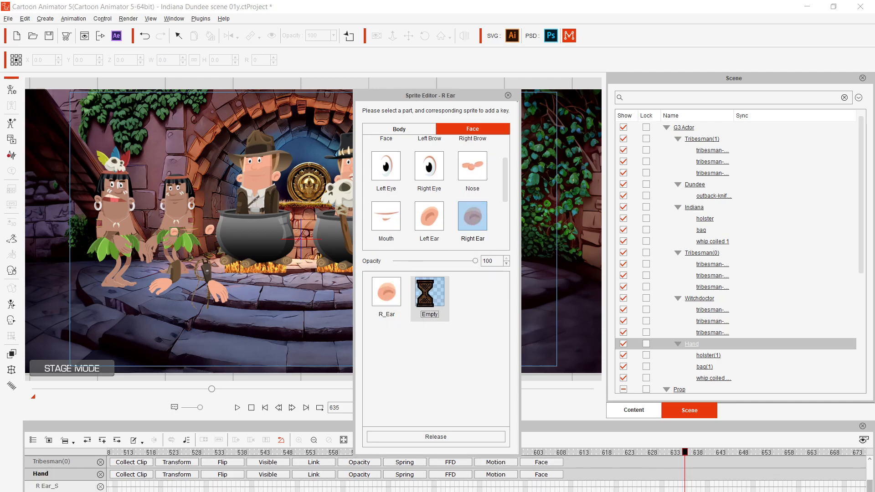
Set the Hand actor's Mouth and Left Ear sprites to Empty.
left_click(390, 225)
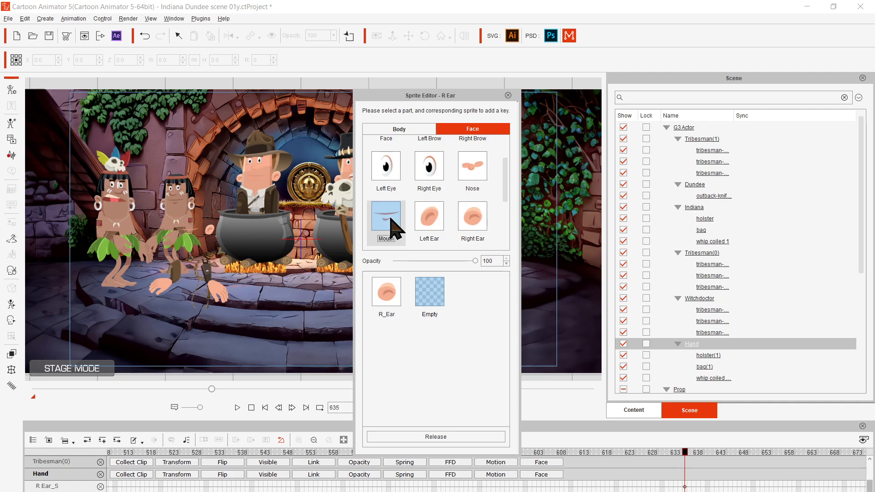
scroll(471, 347, "down", 3)
scroll(471, 358, "down", 3)
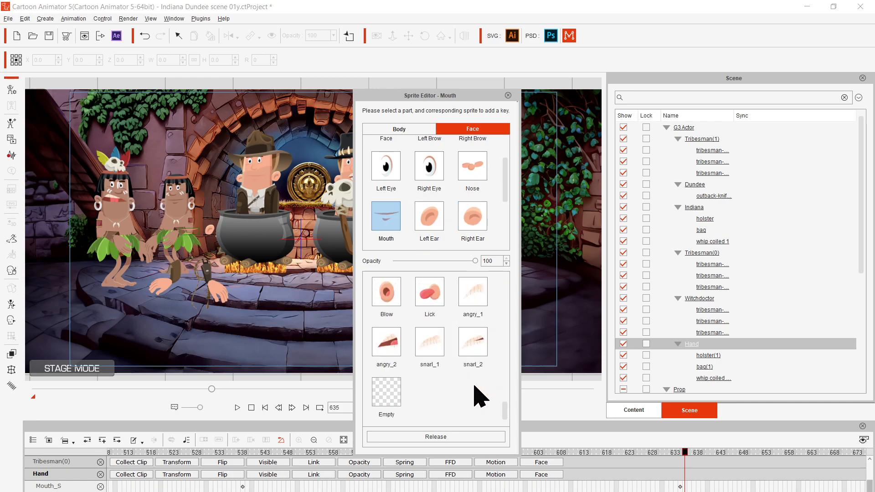
left_click(388, 393)
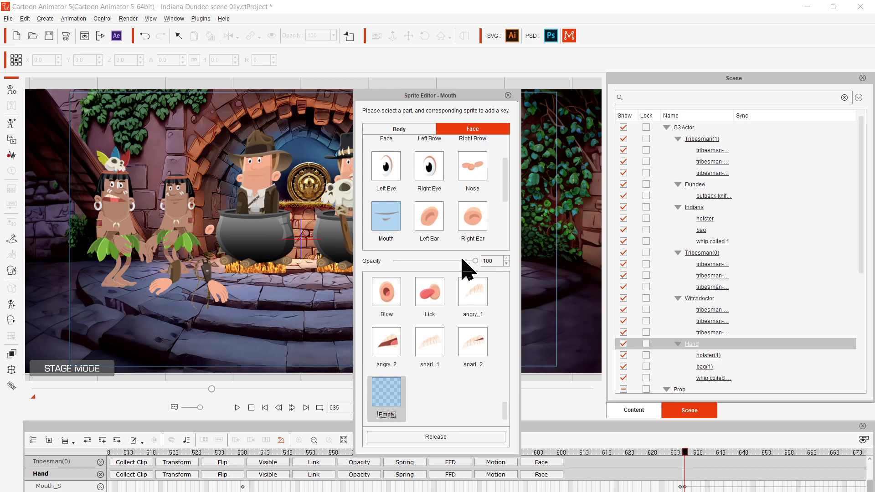
left_click(434, 224)
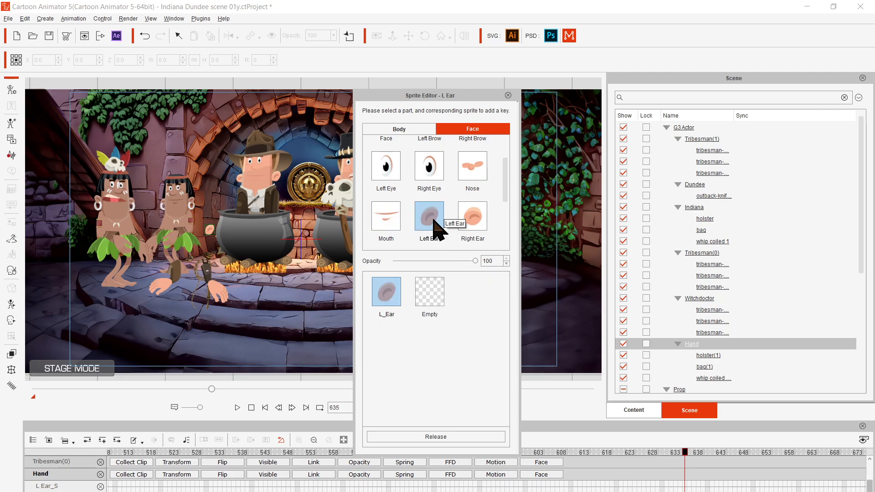
left_click(424, 298)
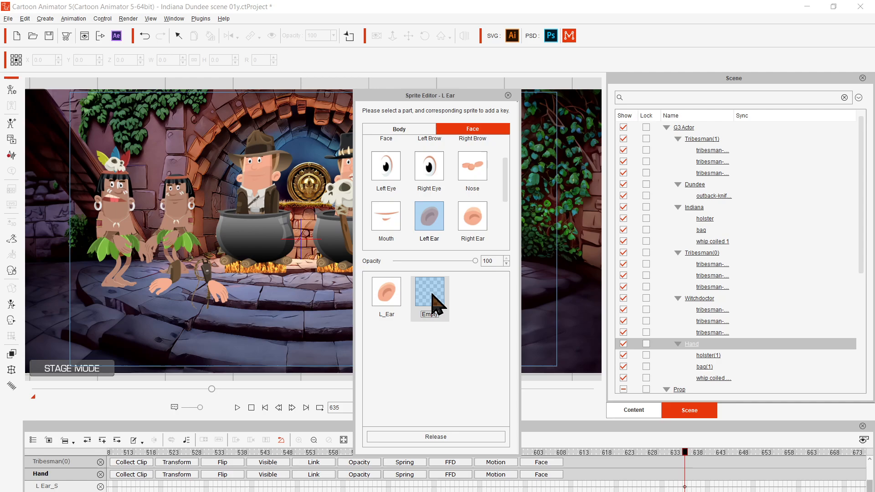
Set the Hand actor's Torso body sprite to Empty and check the Neck, Hip and RArm sprites.
left_click(409, 130)
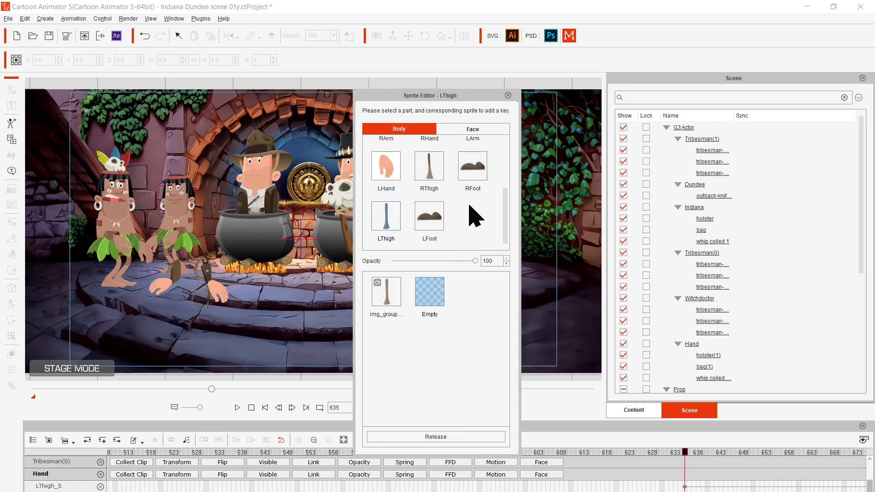
scroll(474, 217, "up", 3)
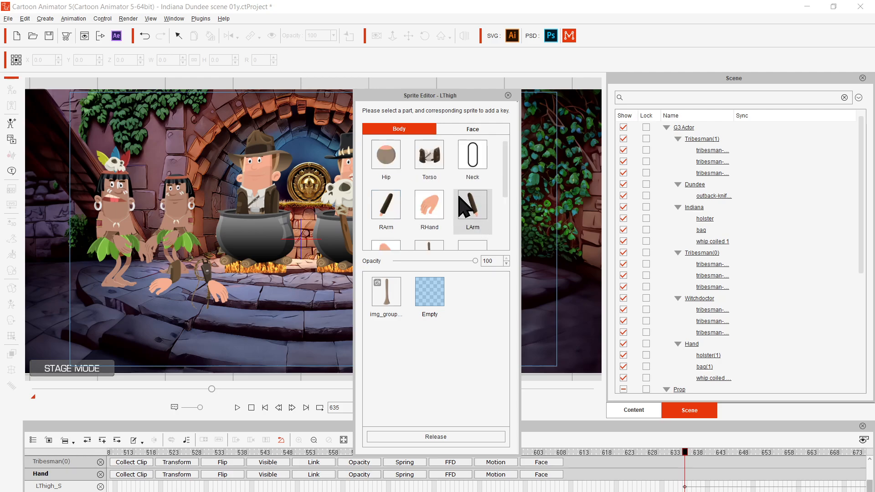
left_click(429, 155)
left_click(427, 301)
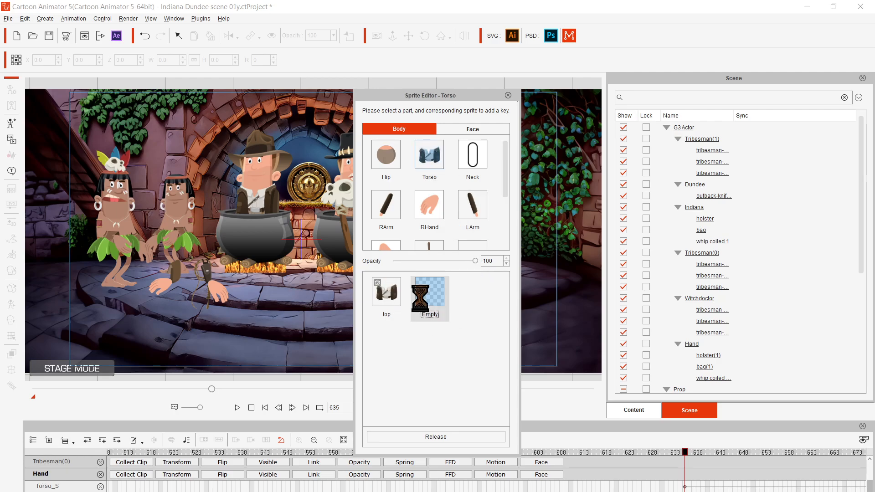
left_click(469, 162)
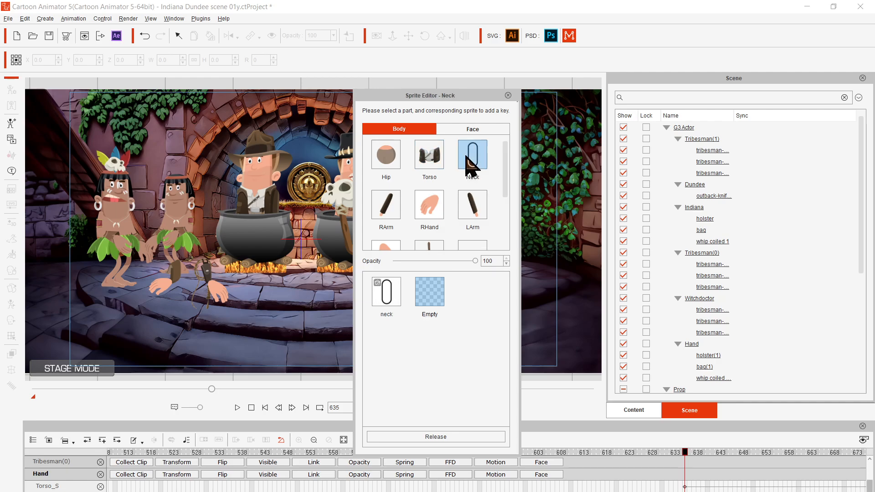
left_click(391, 169)
left_click(386, 209)
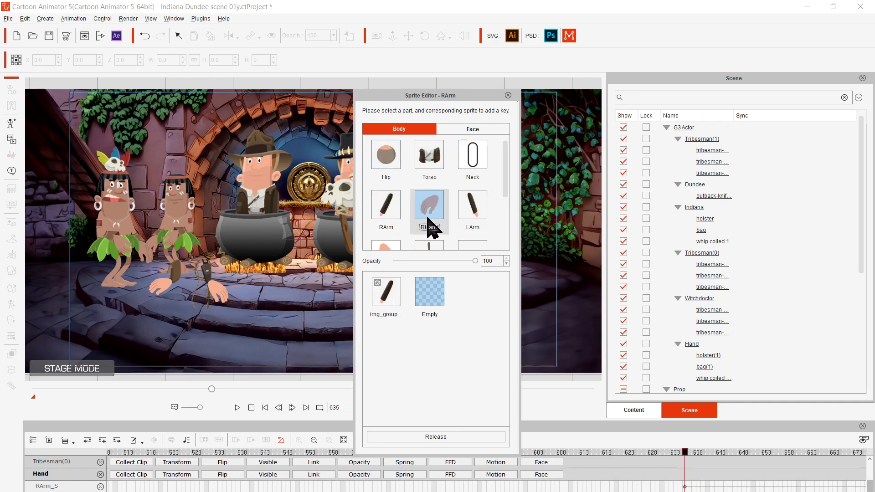
Hide the Hand actor's right hand by setting the RHand sprite to Empty.
left_click(429, 214)
scroll(458, 332, "down", 15)
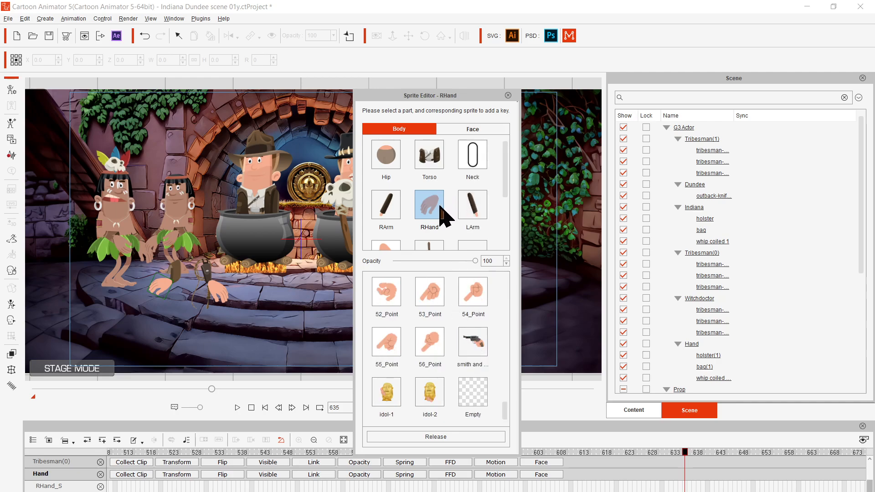
left_click(472, 392)
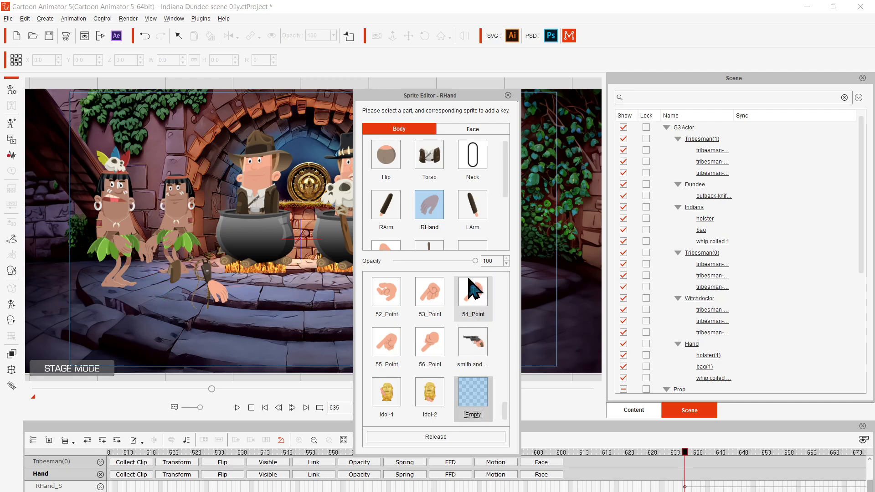
scroll(479, 234, "down", 3)
scroll(478, 234, "up", 3)
Set the Hand actor's RArm and LArm body sprites to Empty.
left_click(478, 210)
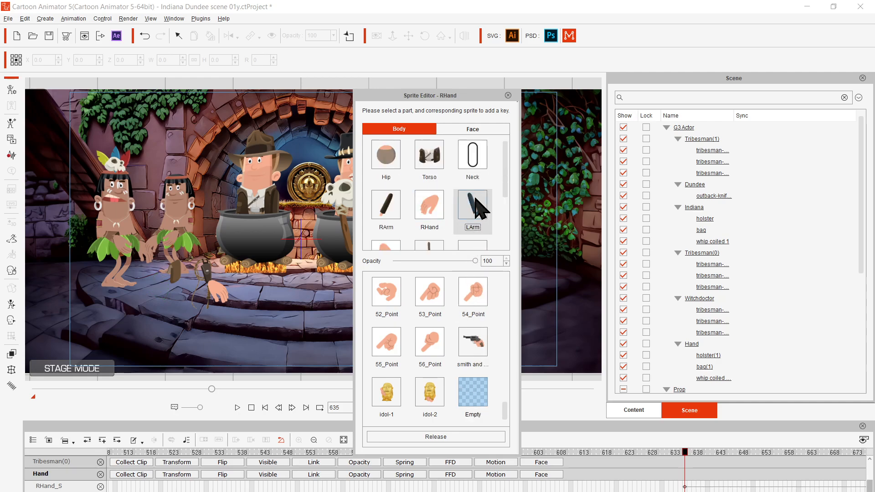
left_click(385, 215)
left_click(436, 300)
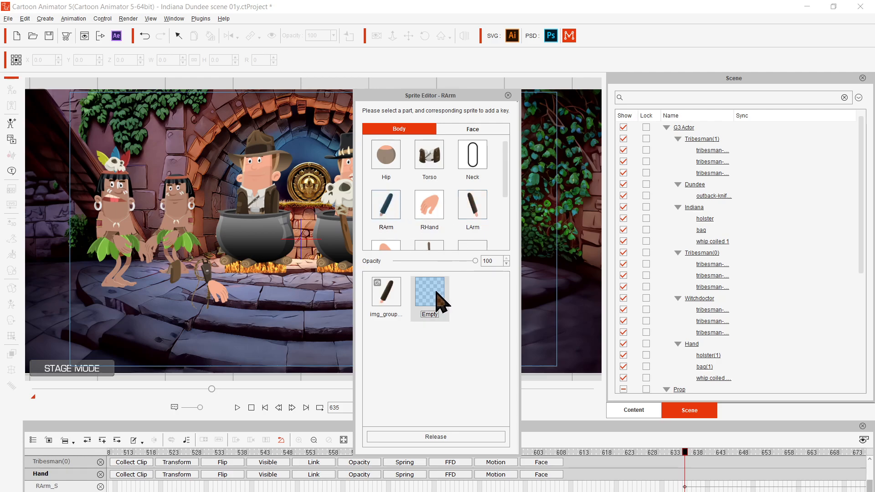
scroll(451, 230, "down", 3)
scroll(453, 230, "up", 3)
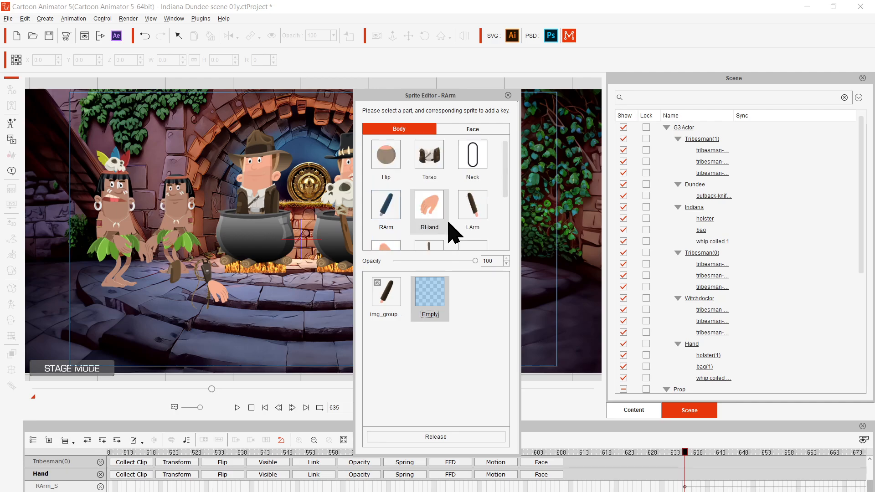
left_click(472, 207)
left_click(430, 294)
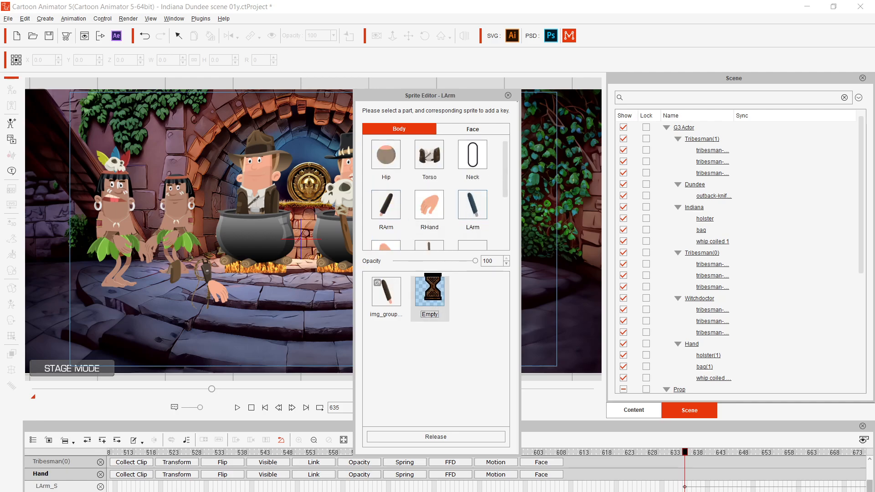
Check the Hand actor's RThigh, RFoot, Neck, Torso, Hip, RArm and RHand sprite assignments.
scroll(433, 248, "down", 2)
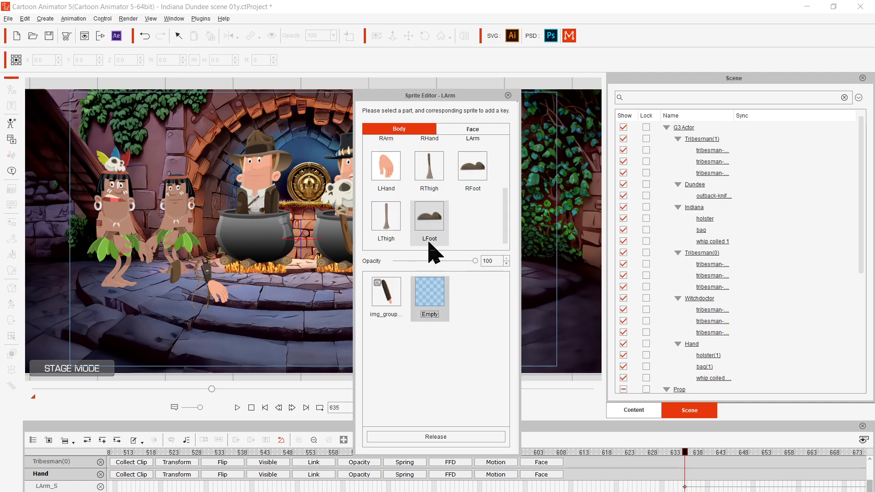
left_click(430, 182)
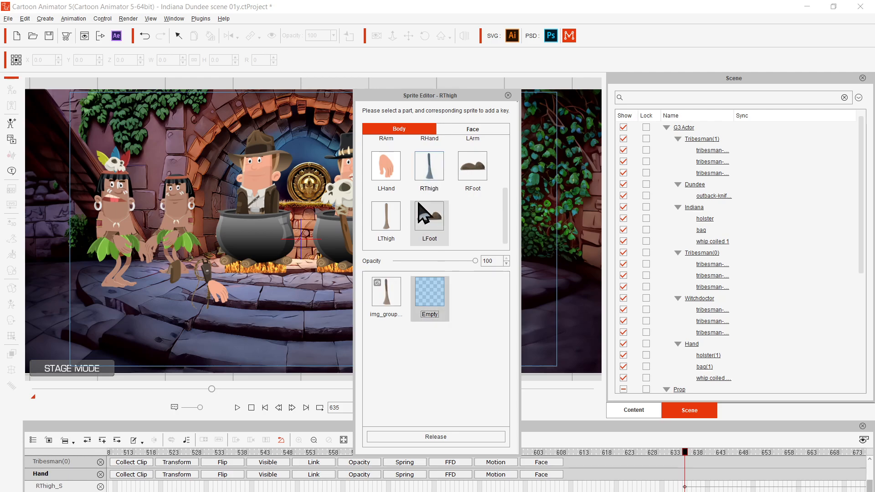
left_click(477, 173)
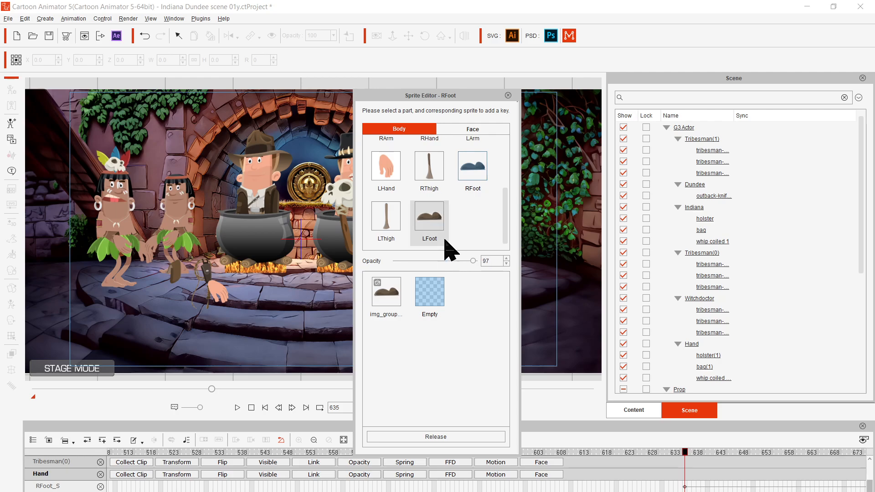
scroll(451, 227, "up", 3)
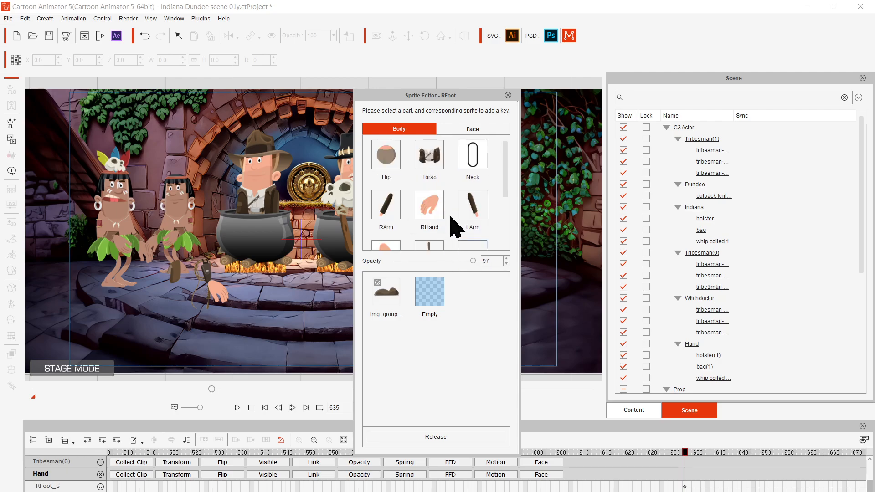
left_click(466, 173)
left_click(429, 168)
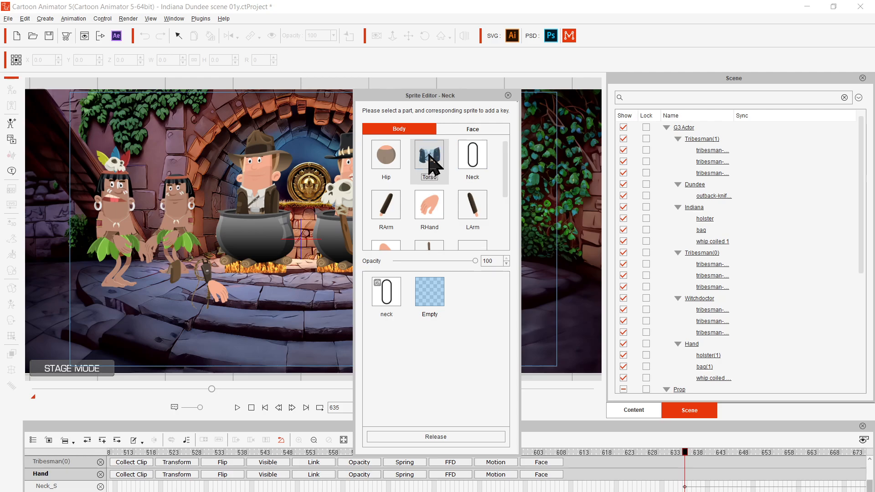
left_click(389, 169)
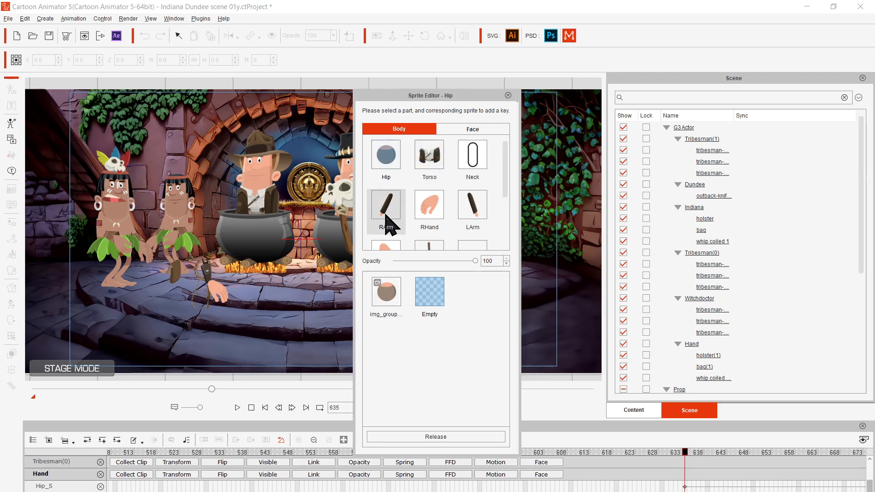
left_click(388, 214)
left_click(429, 213)
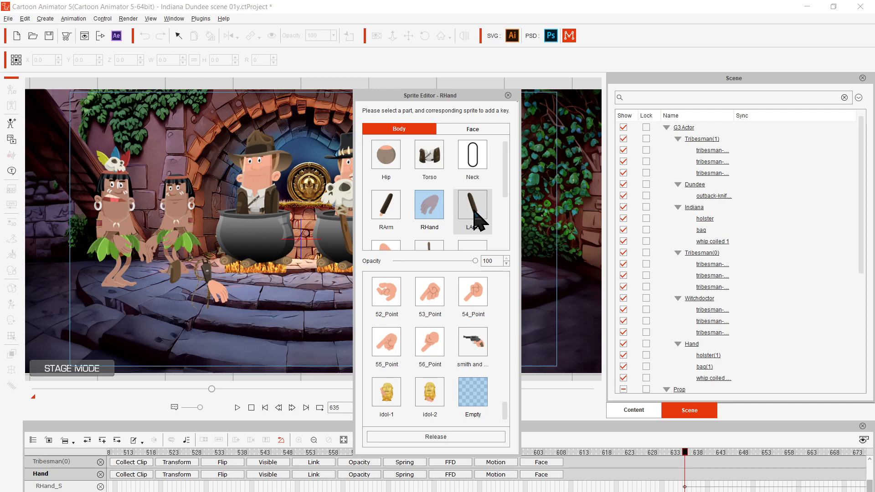
Check the Hand actor's LArm, RFoot, LHand, LThigh and LFoot sprite assignments and close the Sprite Editor.
left_click(474, 220)
scroll(474, 220, "down", 2)
scroll(469, 200, "up", 2)
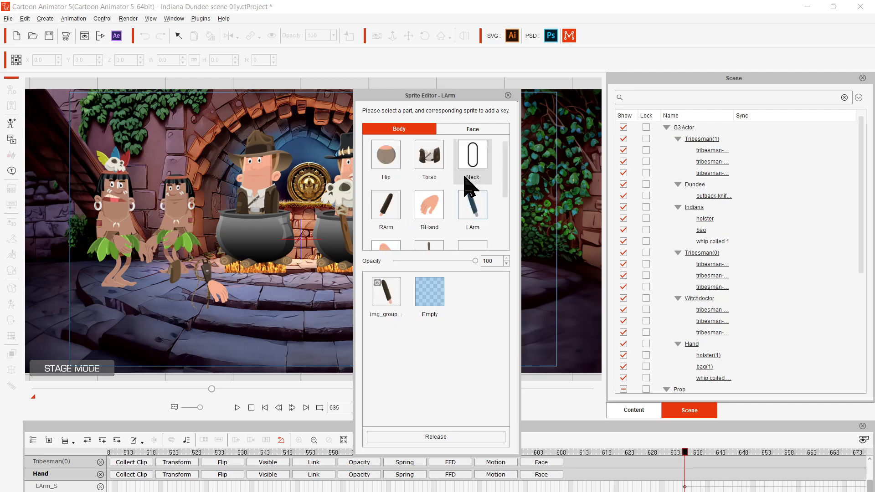
scroll(471, 195, "down", 2)
scroll(477, 200, "up", 2)
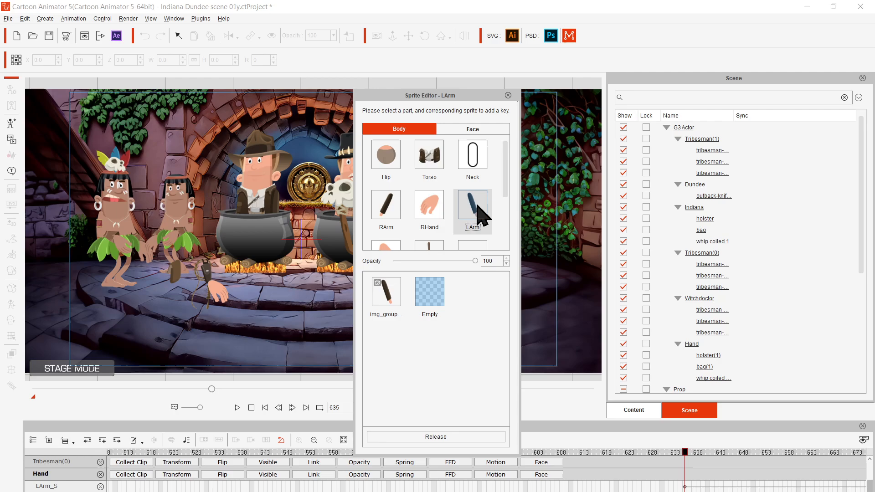
scroll(475, 218, "down", 2)
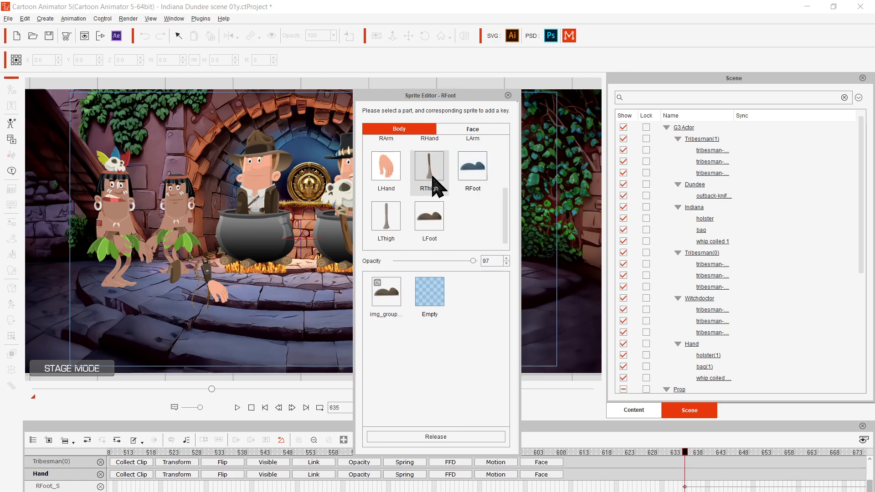
left_click(391, 189)
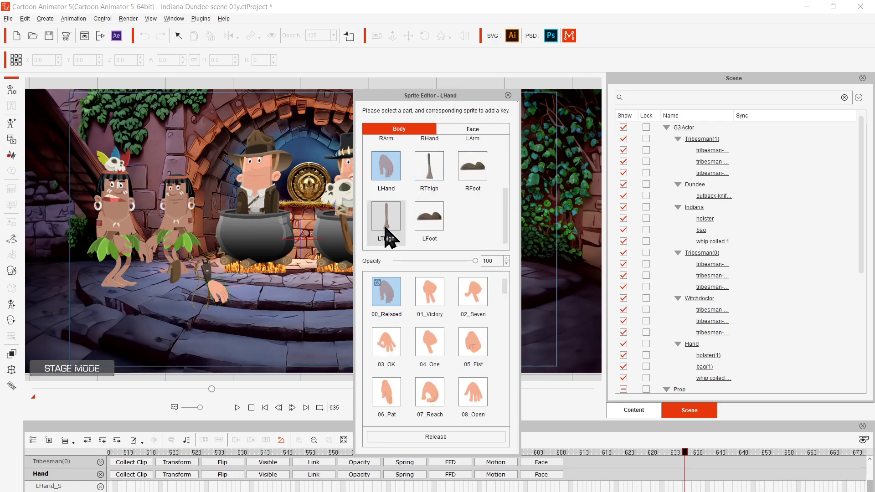
left_click(386, 228)
left_click(429, 226)
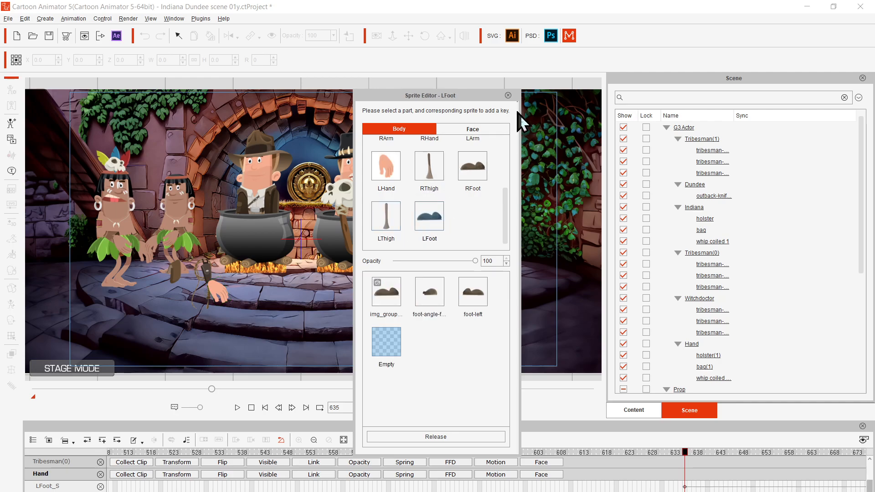
left_click(508, 96)
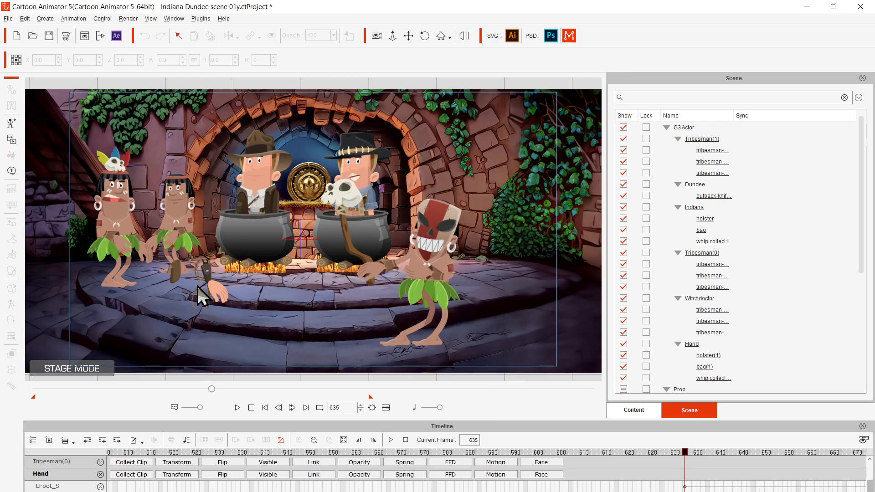
left_click(209, 286)
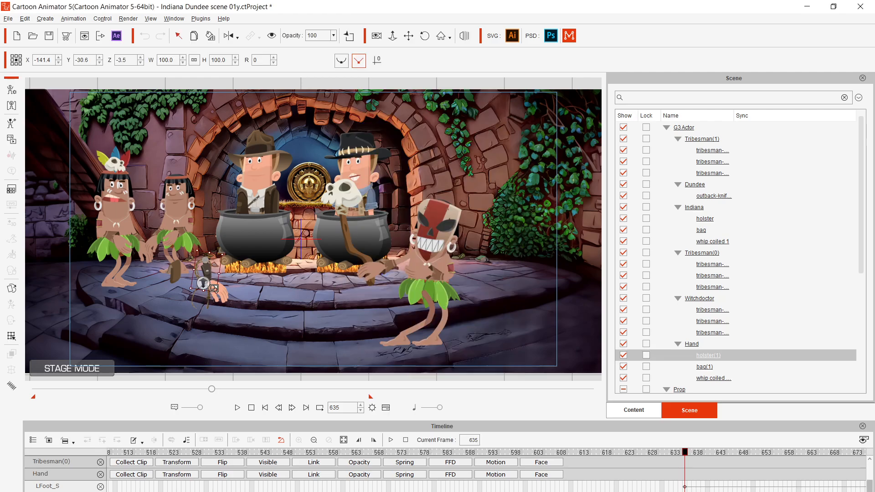
left_click_drag(214, 288, 197, 368)
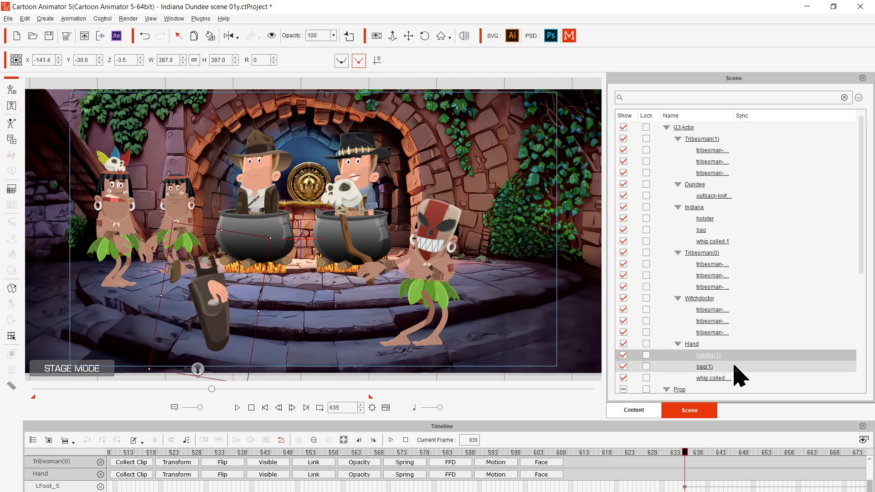
key("ctrl+z")
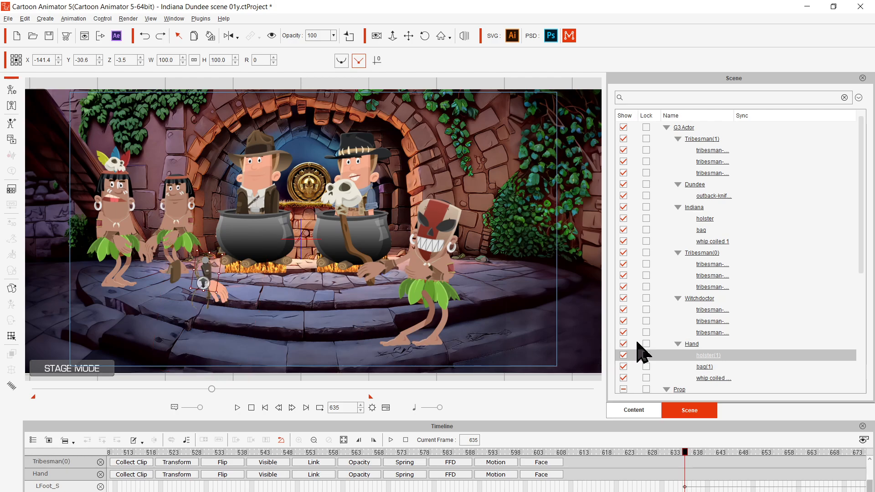
Hide the Hand actor's bag, coiled whip and holster accessories so that only its left hand shows.
left_click(623, 367)
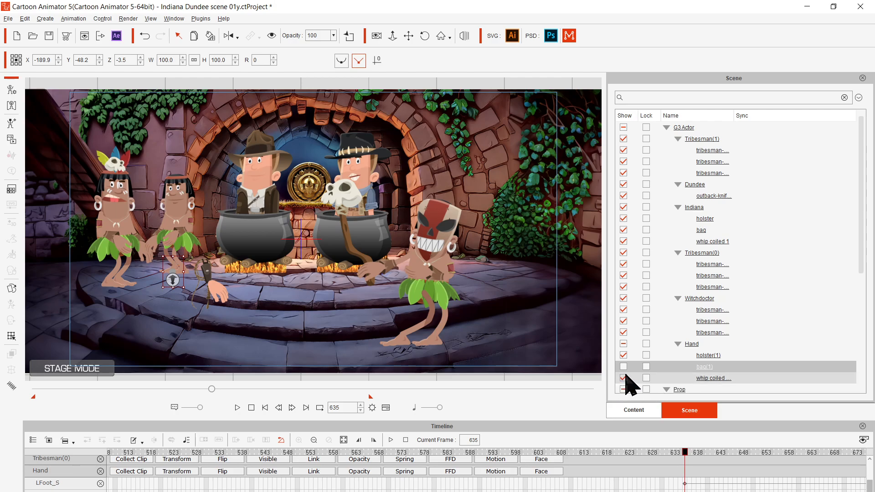
left_click(623, 378)
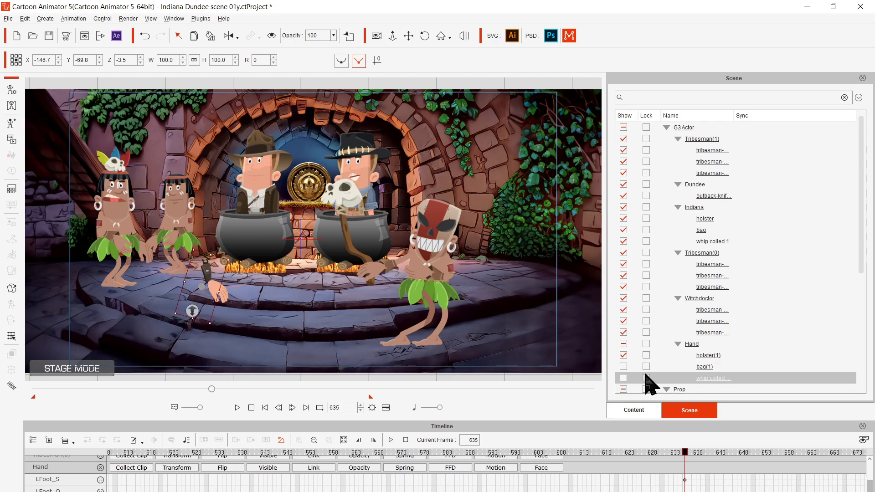
left_click(623, 355)
scroll(692, 367, "down", 1)
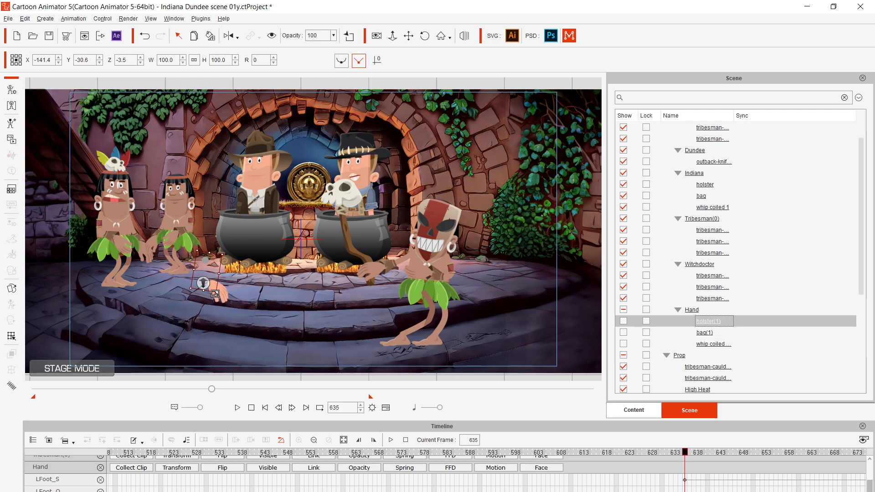
Scale the Hand actor to 136, rotate it to 269 and place it between the two cauldrons at about X 25.5, Y -8.9.
left_click_drag(214, 292, 230, 313)
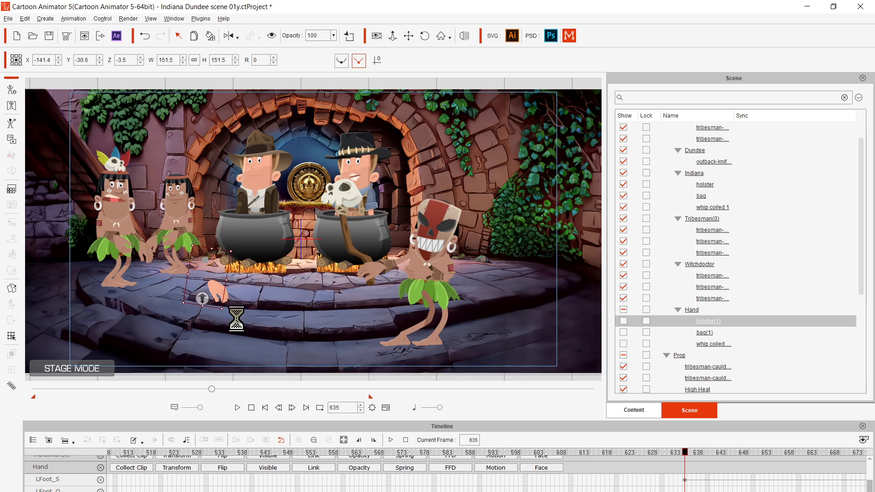
key("ctrl+z")
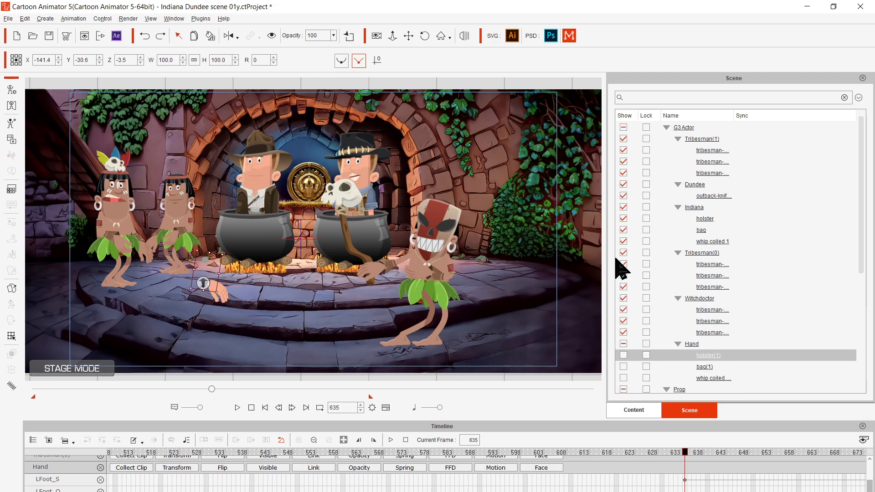
left_click(695, 344)
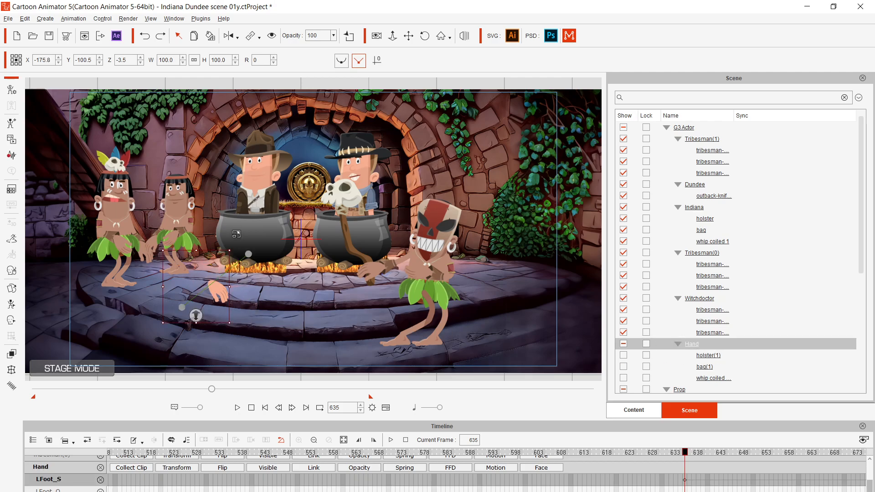
left_click_drag(236, 233, 253, 218)
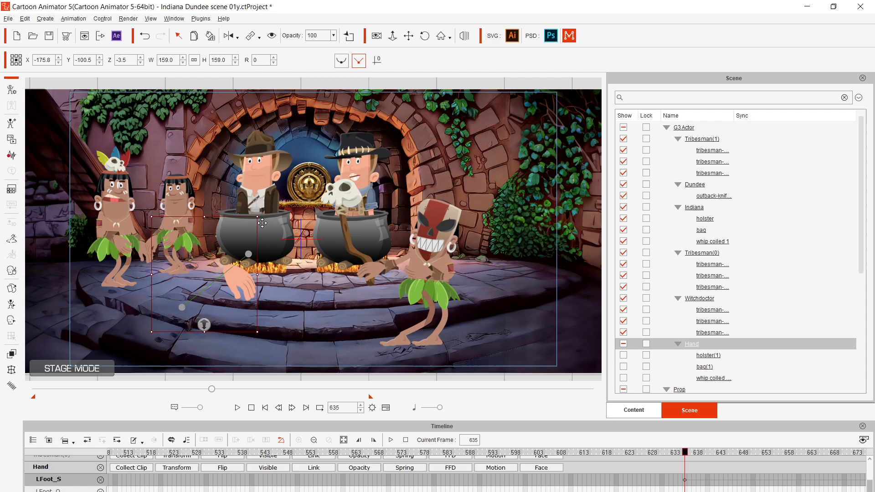
left_click_drag(239, 285, 289, 211)
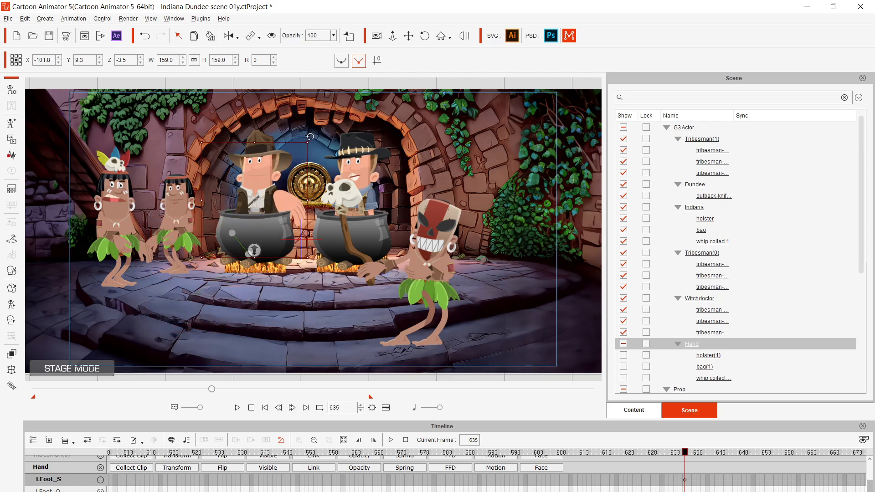
left_click_drag(310, 137, 112, 190)
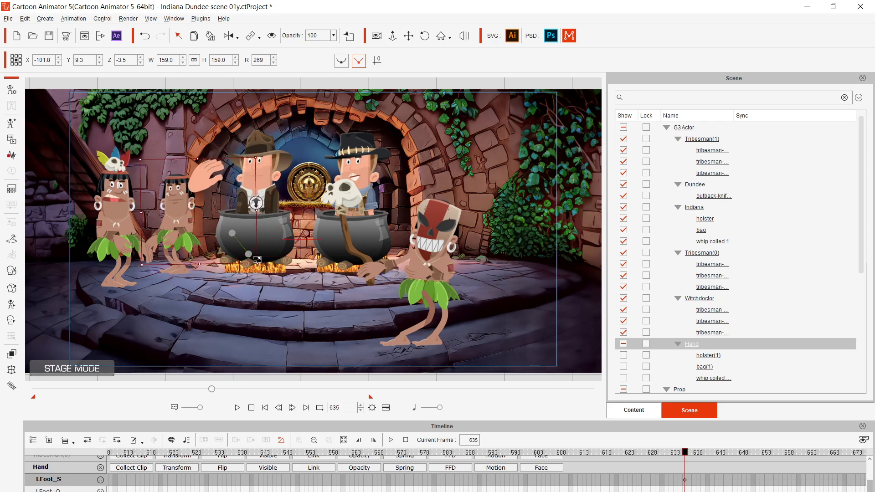
left_click_drag(255, 260, 254, 253)
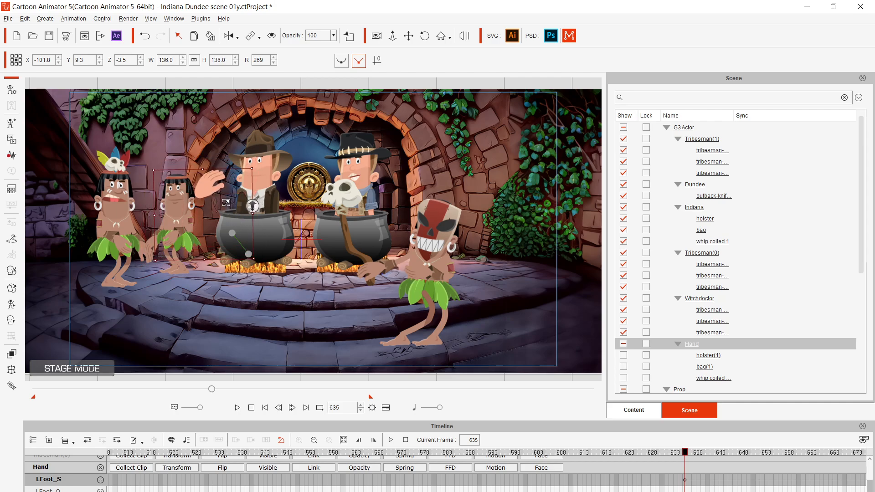
left_click_drag(211, 190, 297, 203)
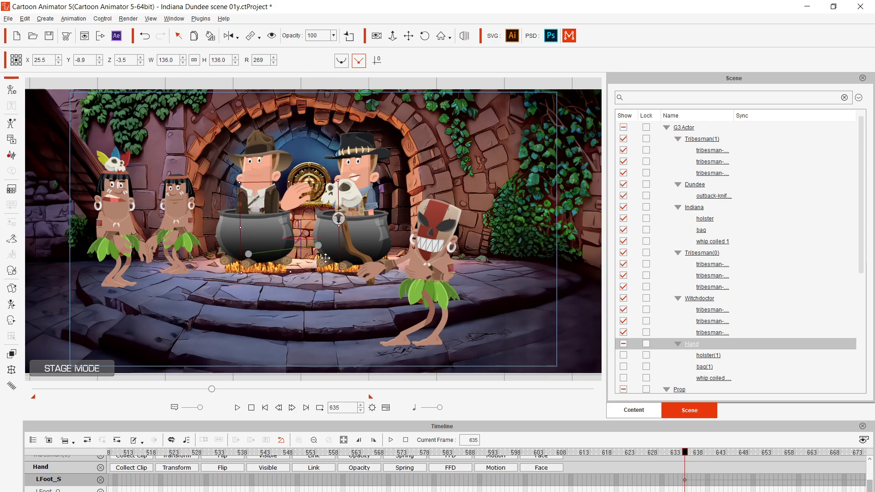
left_click(569, 370)
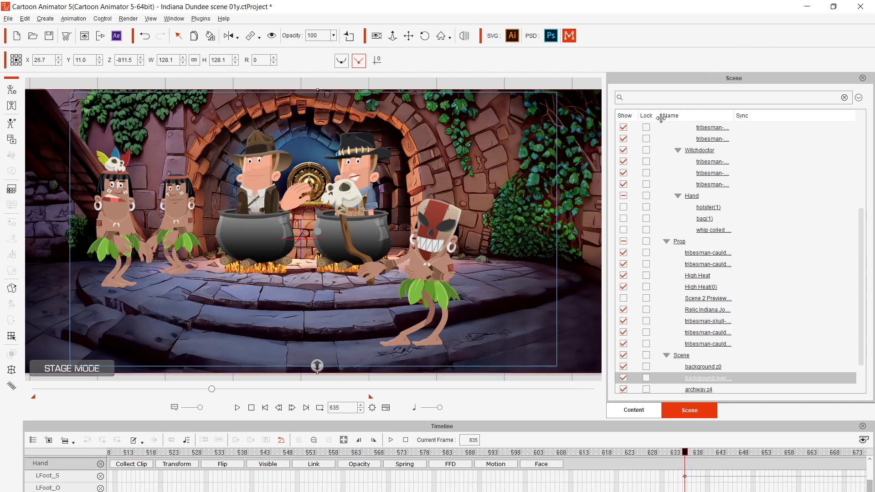
Add the Thing prop from the Wed Adams content pack to the stage in front of the cauldrons.
left_click(649, 412)
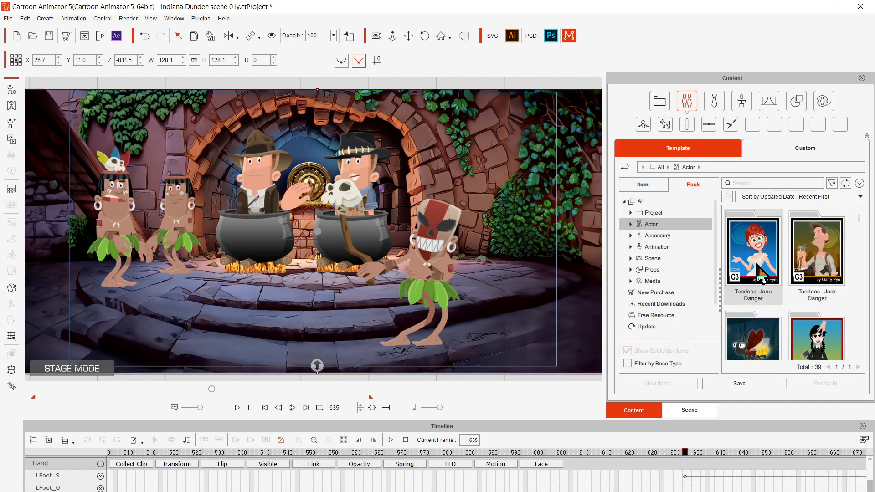
scroll(802, 260, "down", 1)
double_click(833, 303)
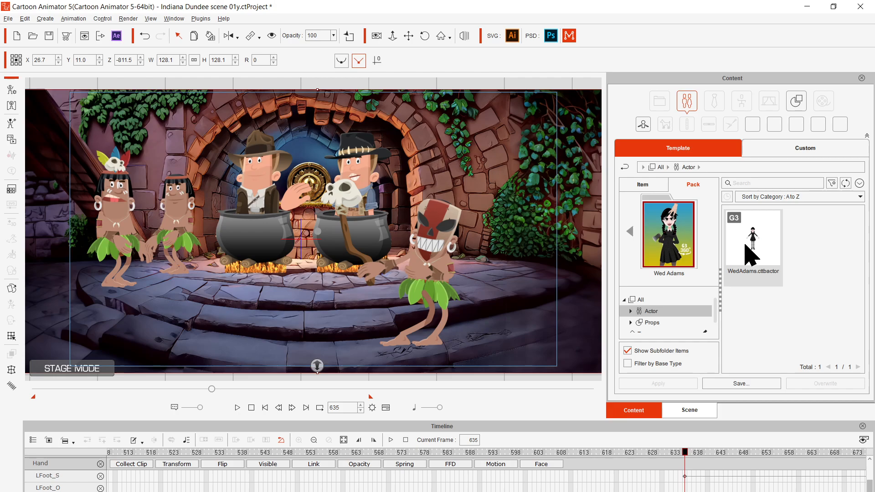
left_click(661, 323)
scroll(779, 287, "down", 2)
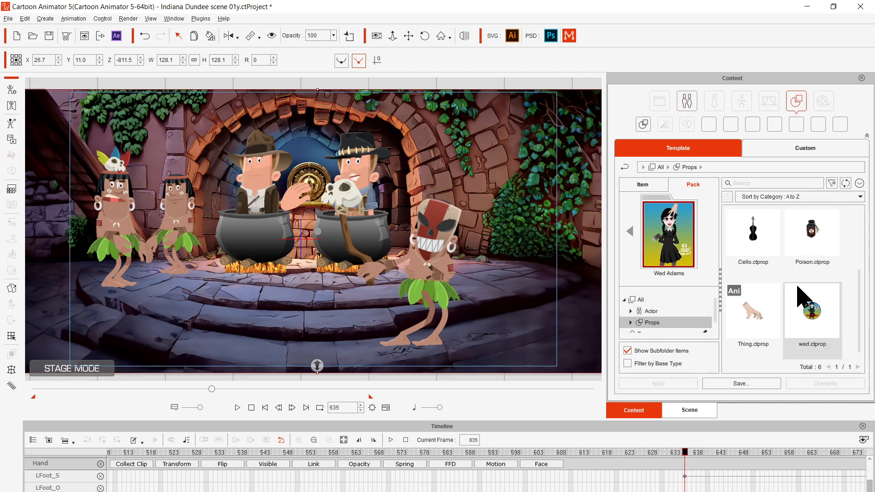
left_click(749, 308)
left_click_drag(747, 309, 303, 298)
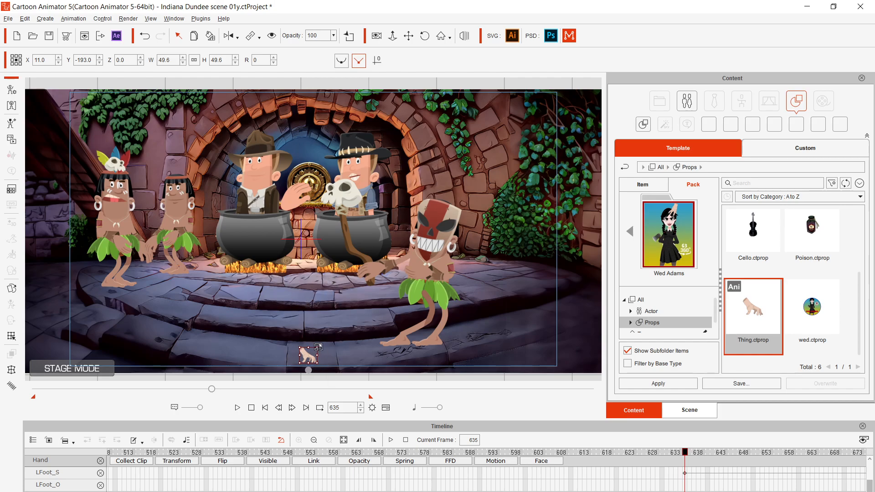
Scale the Thing prop to about 184, rotate it to 263 and place it between Indiana and Dundee at about X 60.8, Y 90.8.
left_click_drag(323, 331, 341, 170)
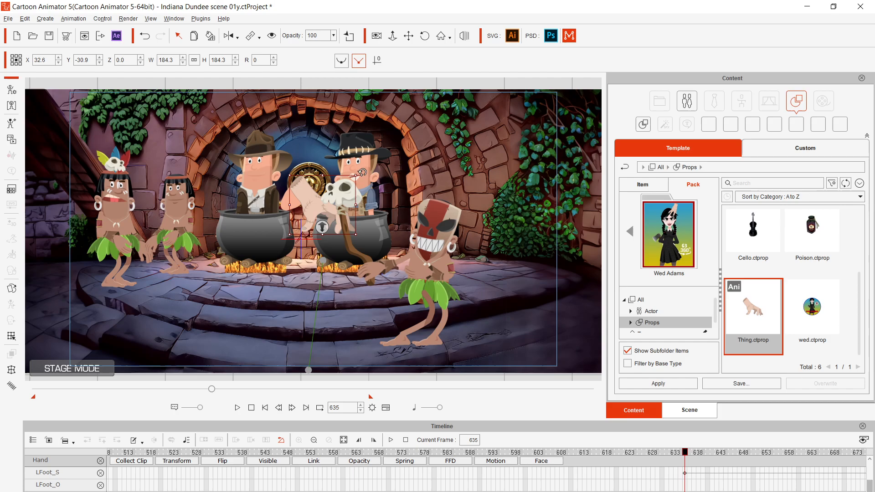
left_click_drag(362, 173, 227, 239)
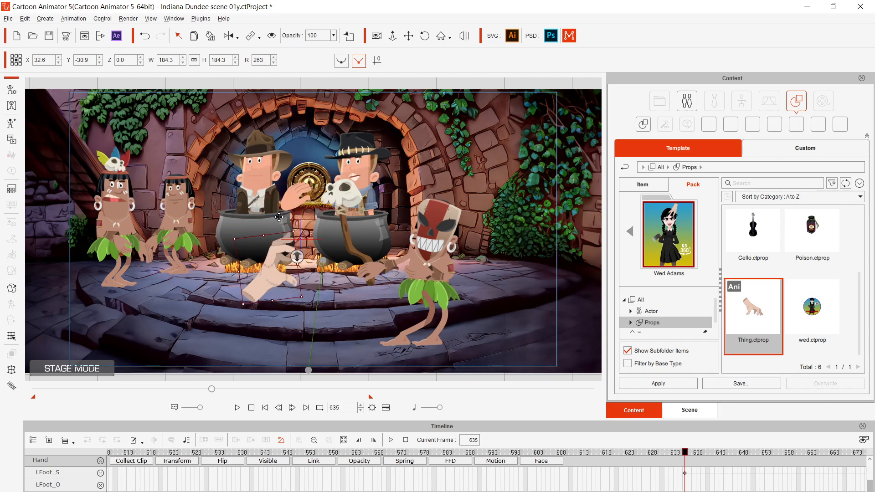
left_click_drag(279, 217, 284, 195)
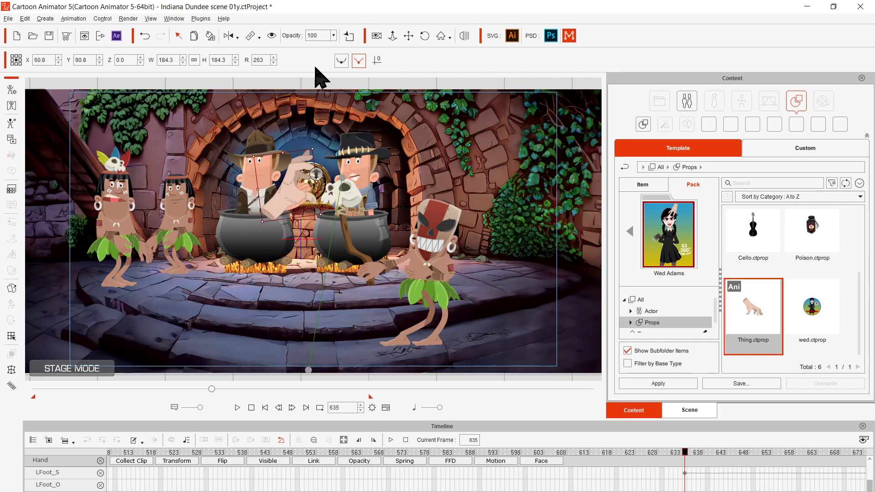
Rename the newly added "Thing Template for animation" prop as Thing.
left_click(644, 184)
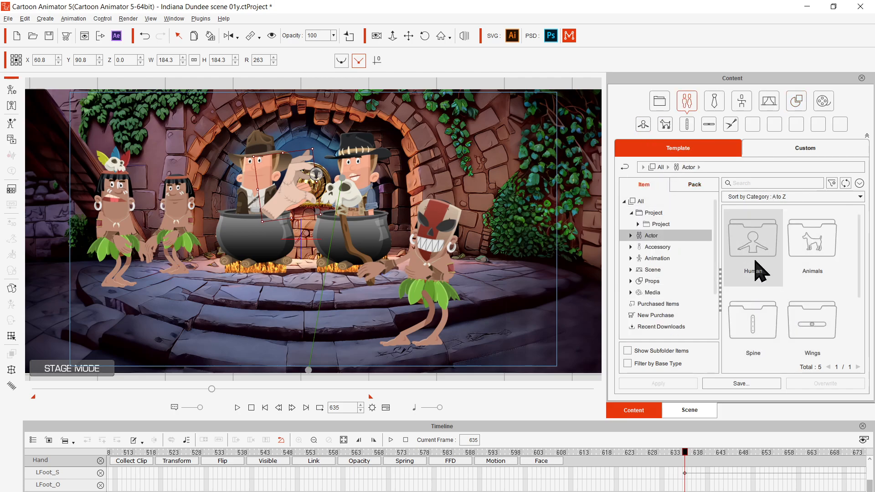
left_click(685, 420)
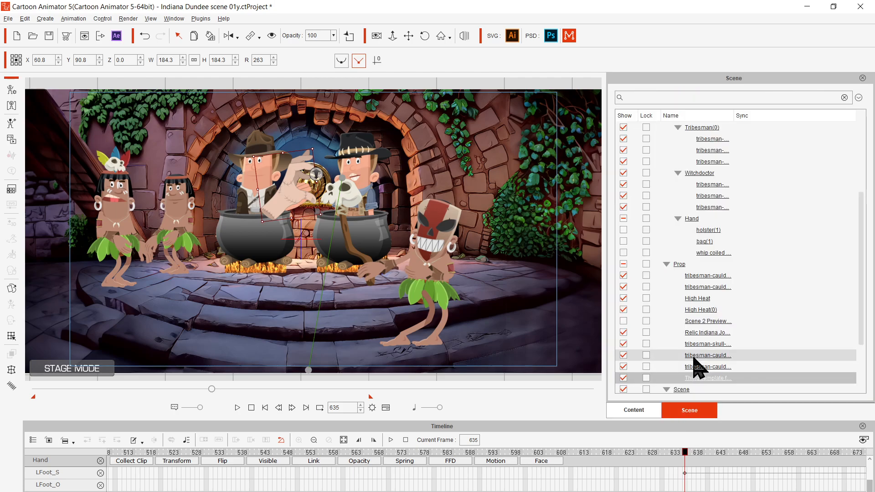
scroll(735, 305, "down", 1)
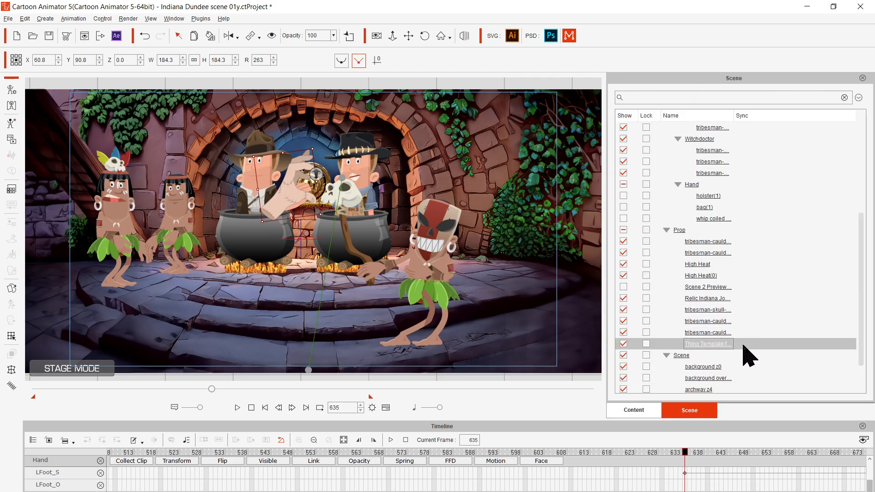
left_click(756, 266)
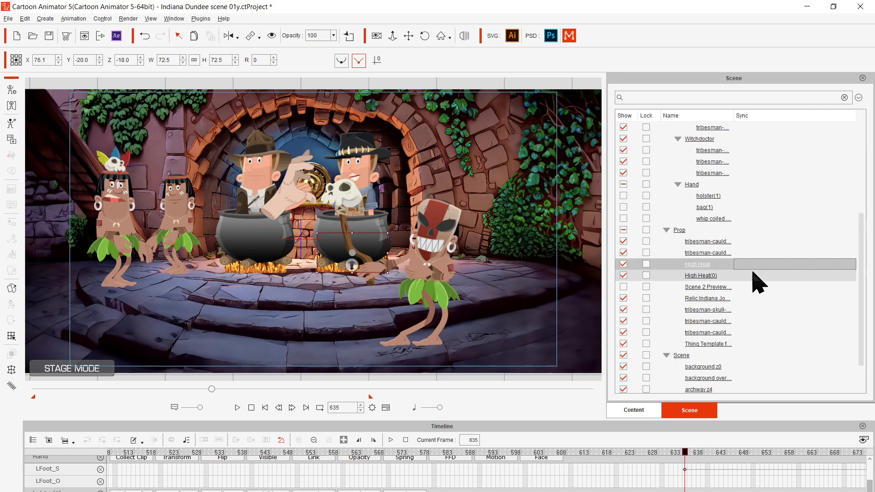
scroll(748, 319, "up", 3)
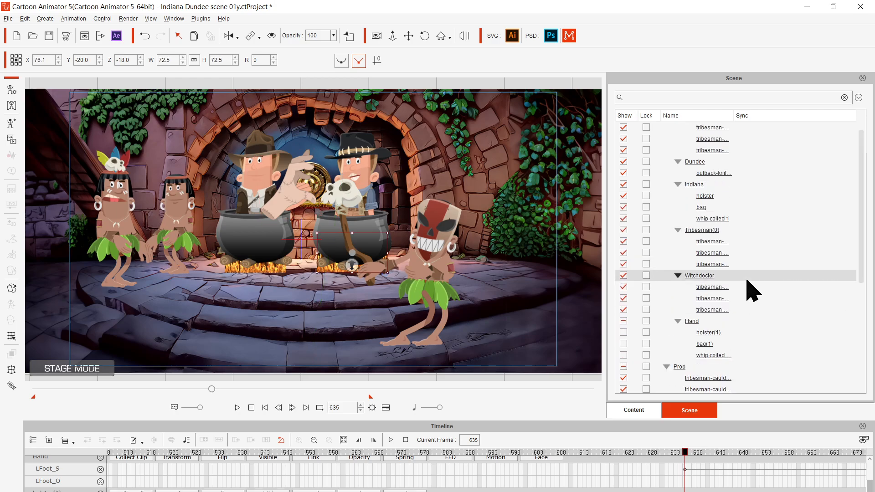
scroll(744, 293, "down", 4)
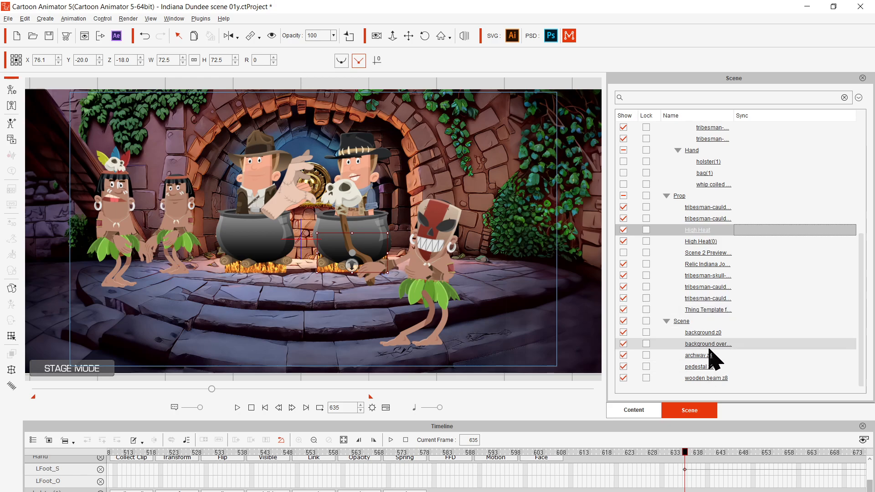
left_click(708, 310)
double_click(707, 310)
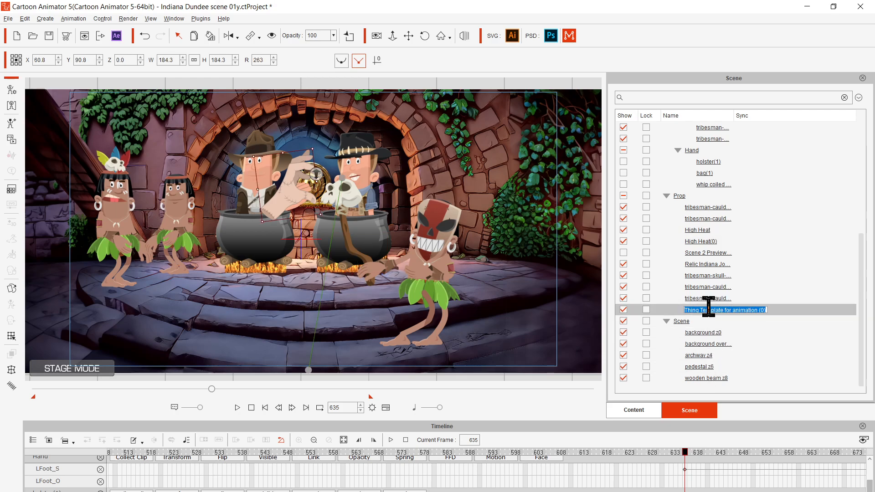
type("Thing")
key("Return")
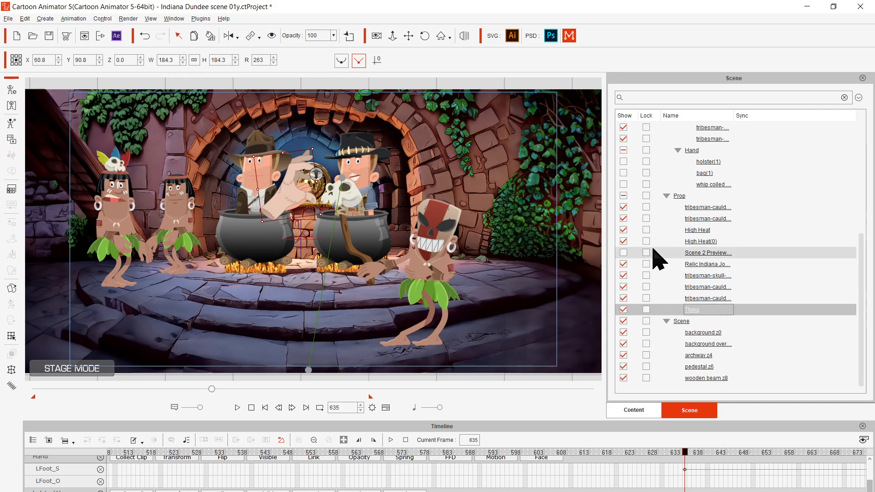
Turn on visibility for the whole Hand actor with its accessories and nudge it down to about Y -8.2.
left_click(728, 287)
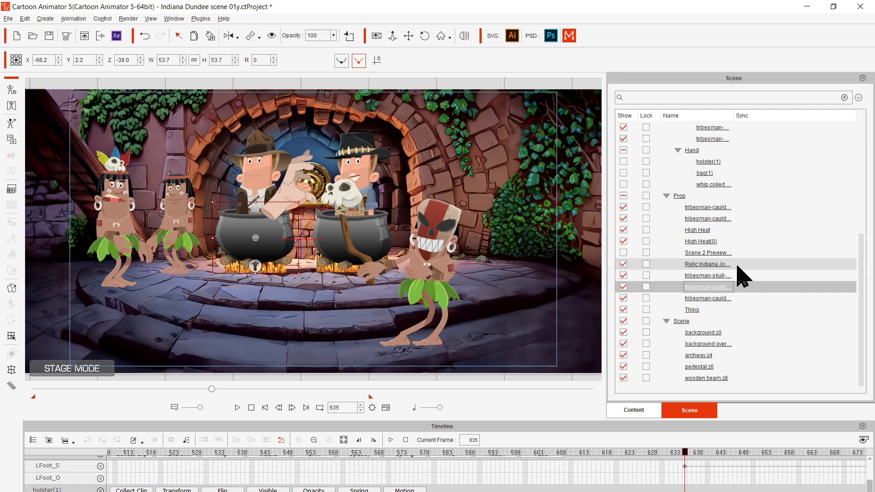
scroll(742, 273, "up", 6)
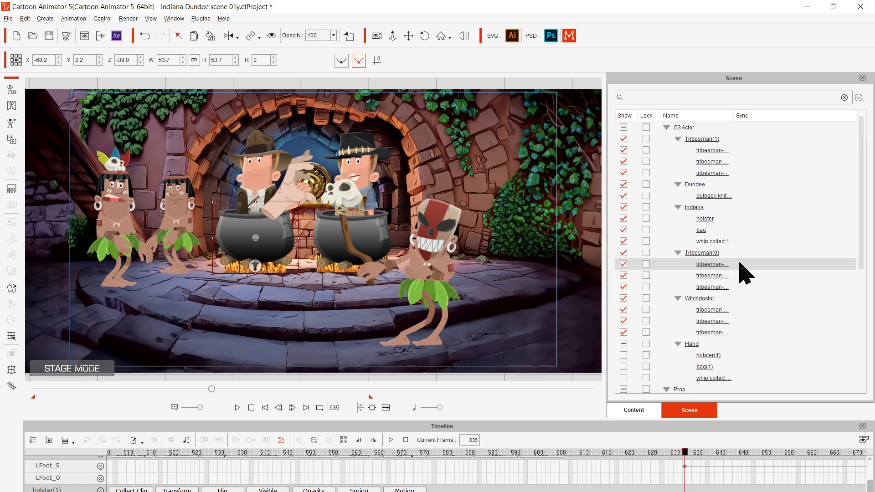
left_click(724, 344)
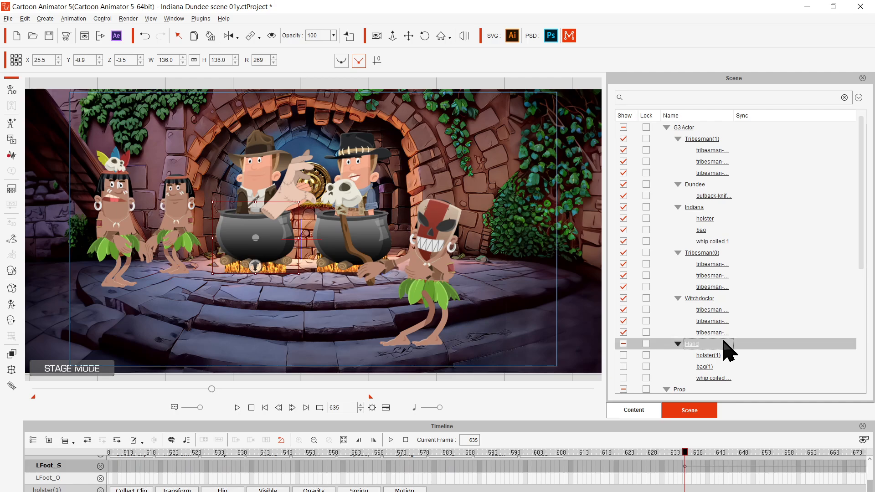
left_click(624, 344)
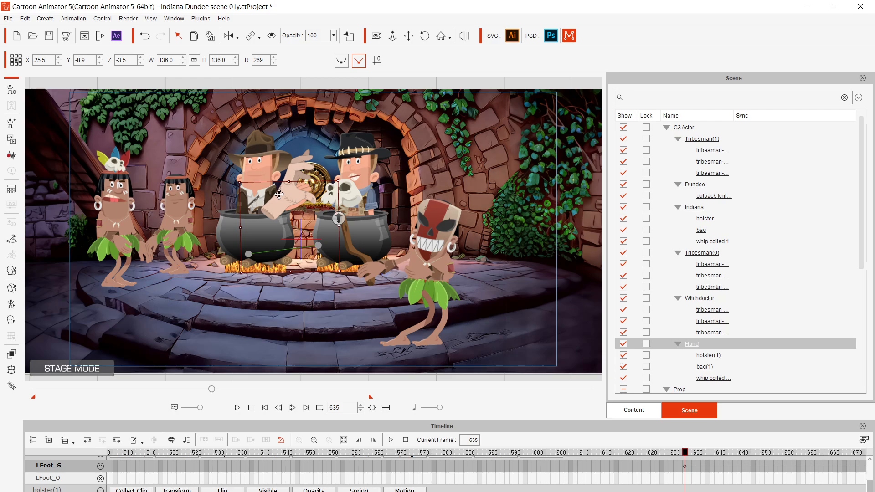
left_click_drag(279, 194, 279, 196)
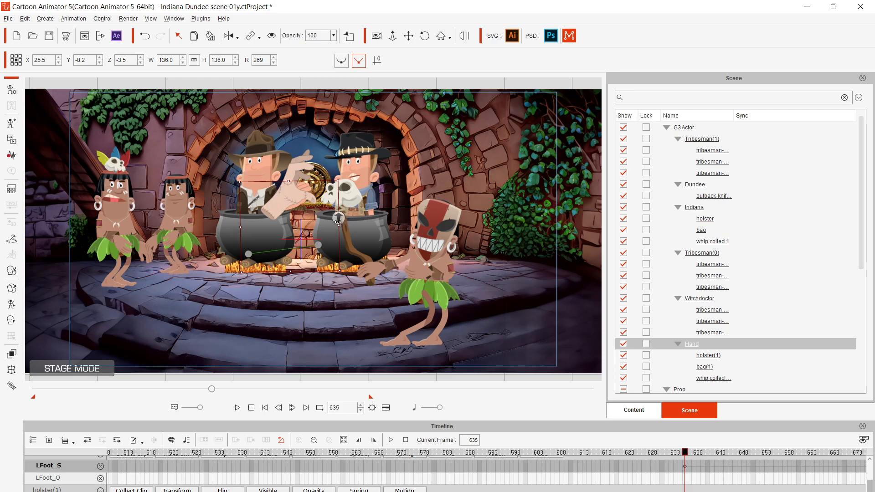
Move the Hand actor to about Z 179.5 in depth and hide it together with its accessories.
left_click_drag(339, 219, 354, 236)
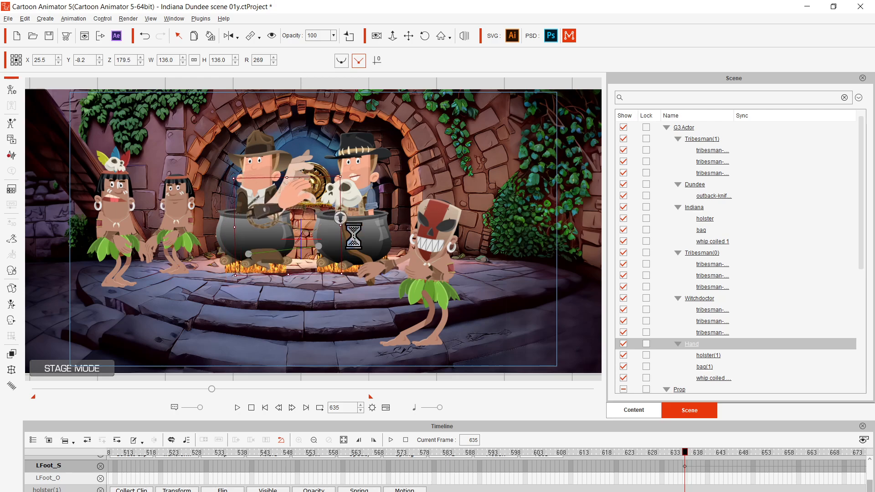
left_click(623, 344)
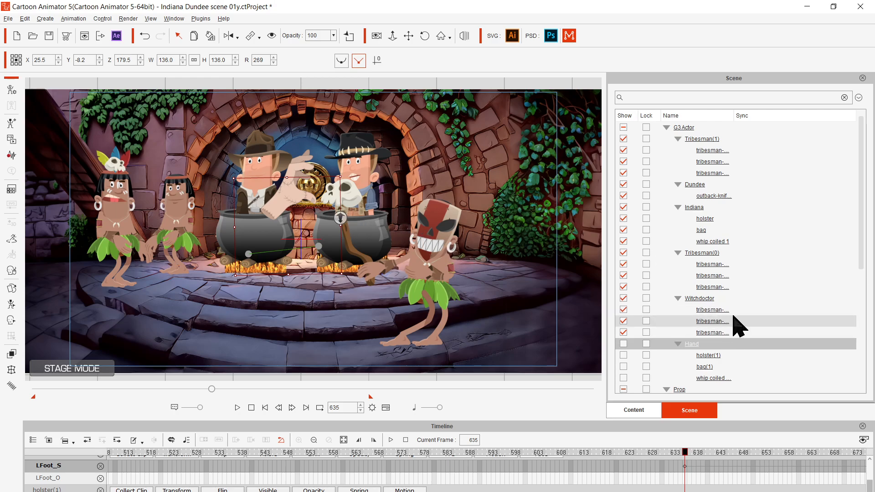
Scale the Thing prop down to about 124 and place it in front of Indiana's chest at about X -19.6, Y 64.0, Z -3.0.
scroll(740, 330, "down", 6)
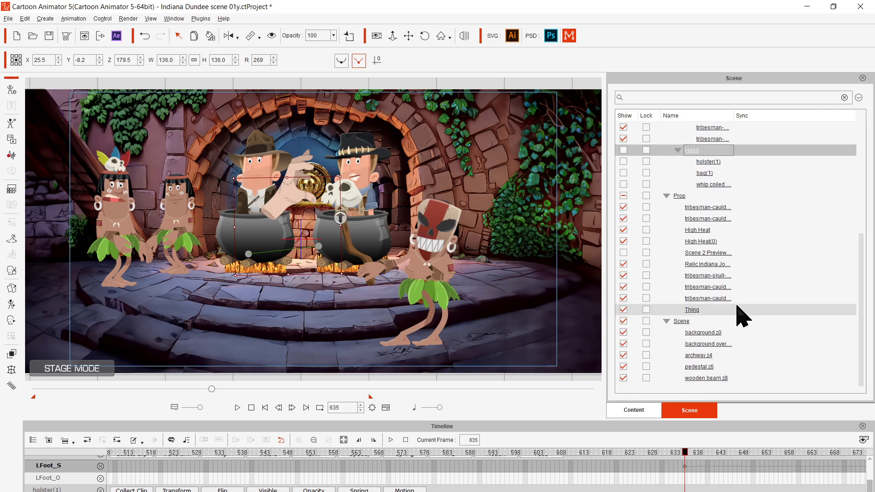
left_click(738, 315)
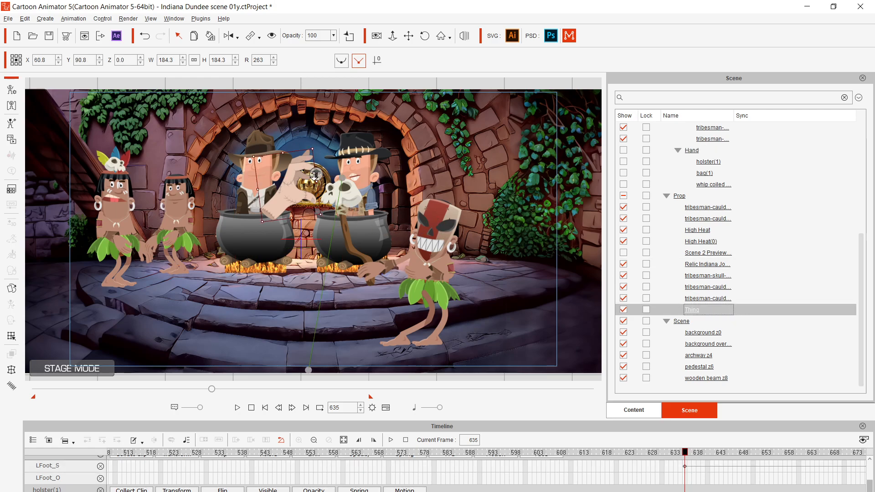
left_click_drag(316, 175, 312, 169)
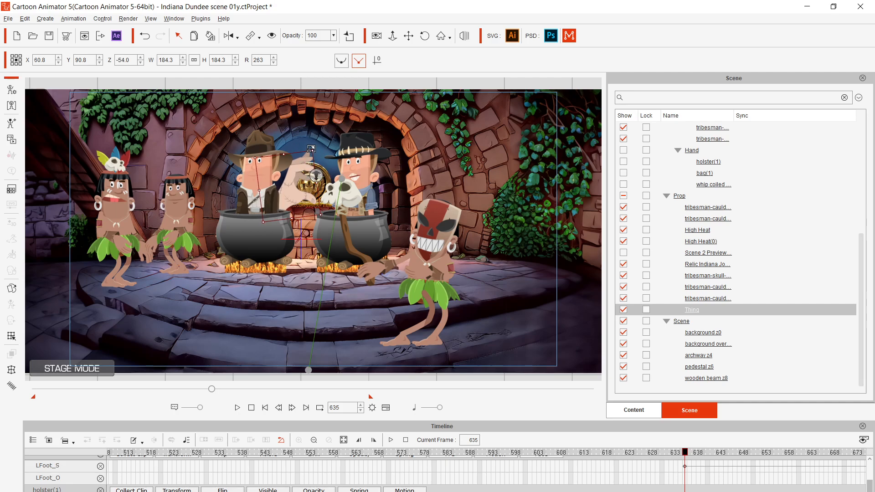
left_click_drag(310, 151, 254, 198)
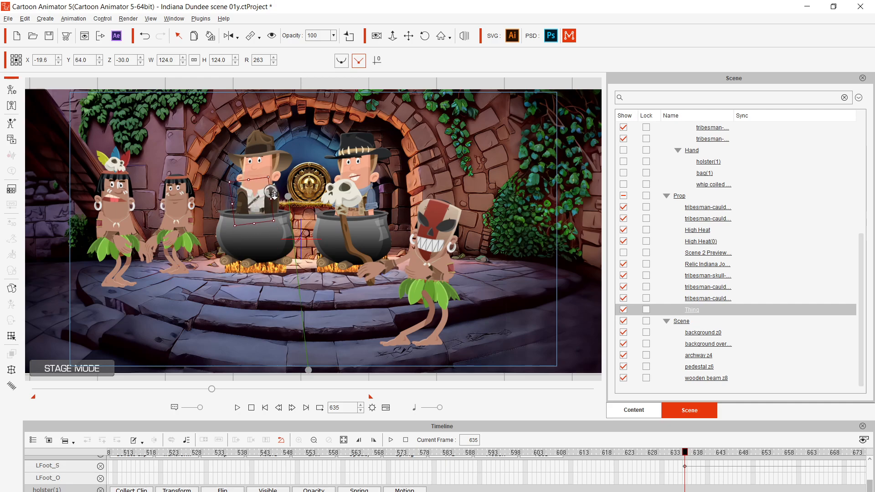
left_click_drag(275, 199, 277, 208)
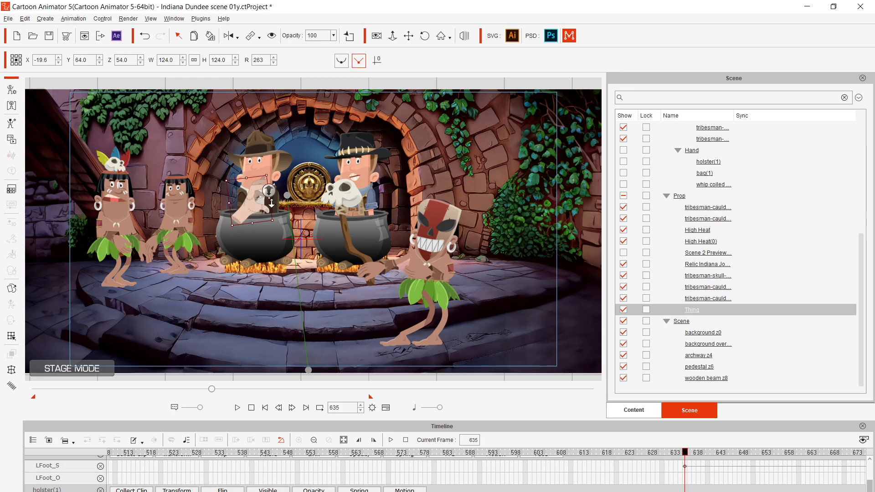
left_click_drag(270, 196, 275, 199)
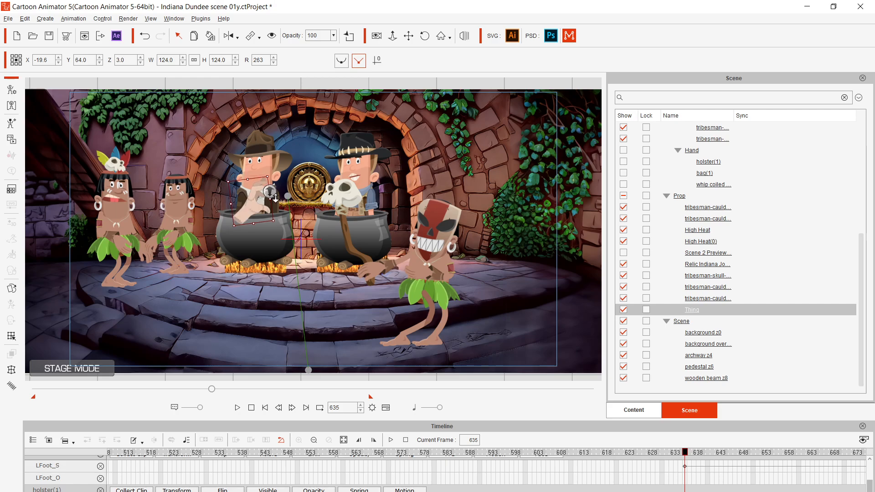
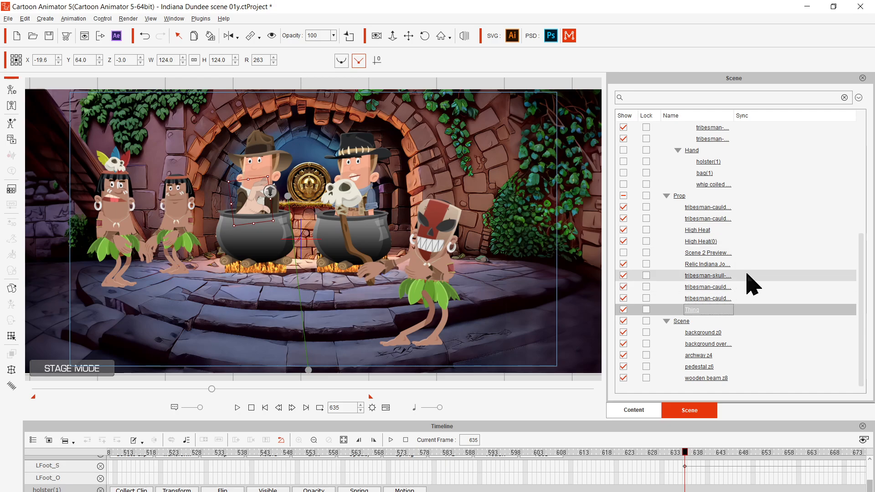
Collapse the G3 Actor group and hide the front cauldron prop around Indiana.
scroll(744, 287, "up", 6)
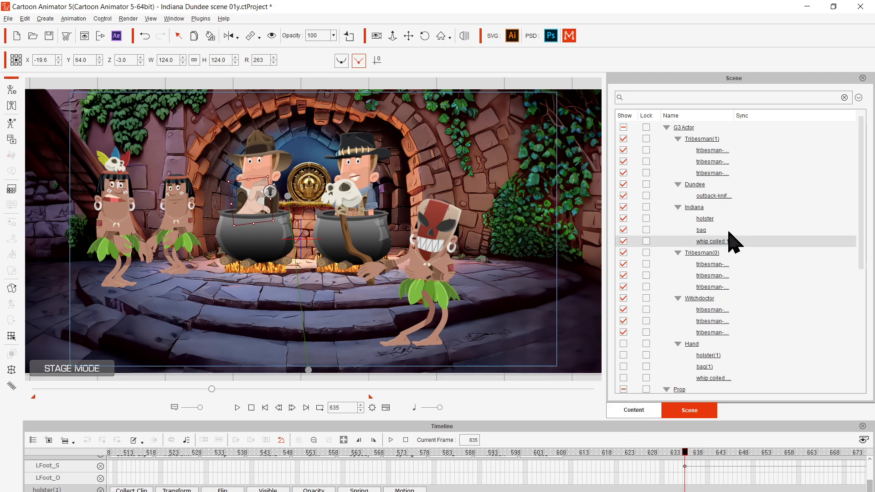
left_click(666, 128)
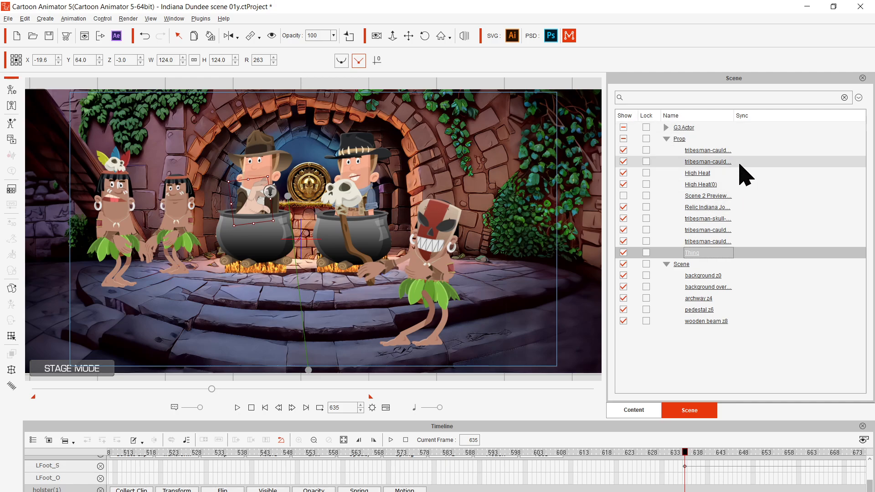
left_click(744, 150)
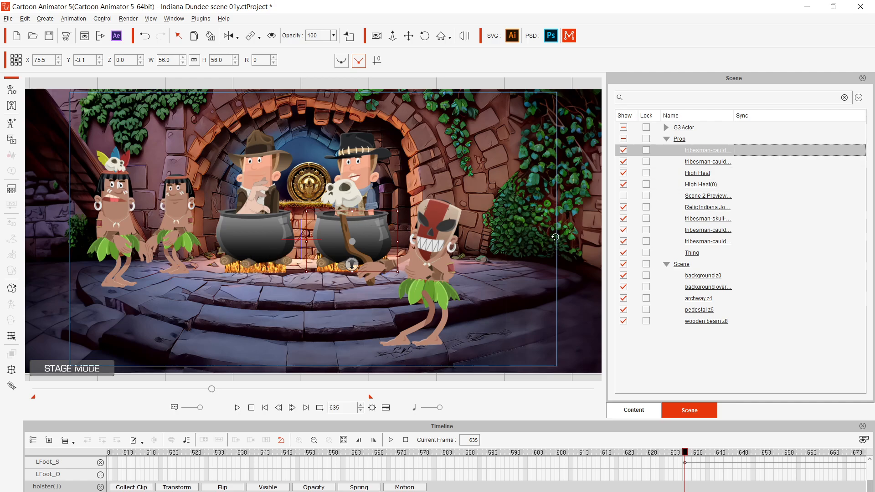
left_click(694, 162)
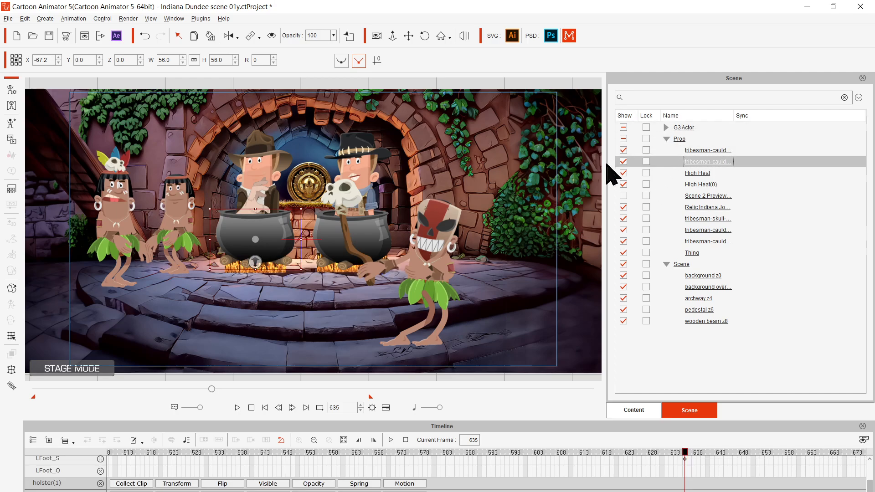
left_click(623, 162)
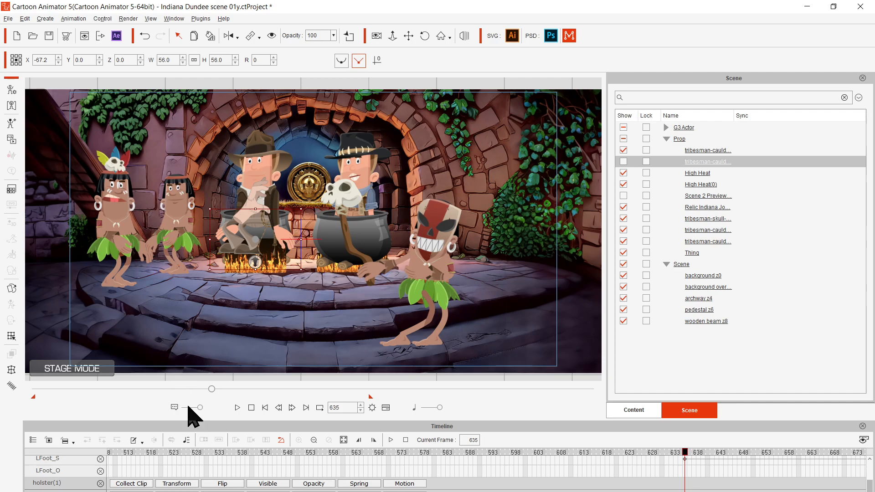
Remove the Thing prop's object animation and, at frame 0, move the prop over Indiana's lap at about X -20.2, Y 14.2.
left_click(252, 409)
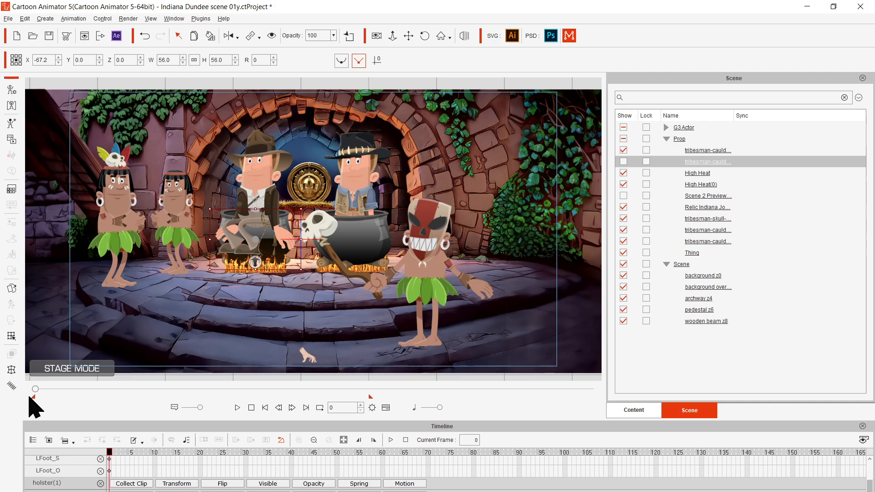
left_click_drag(35, 391, 296, 407)
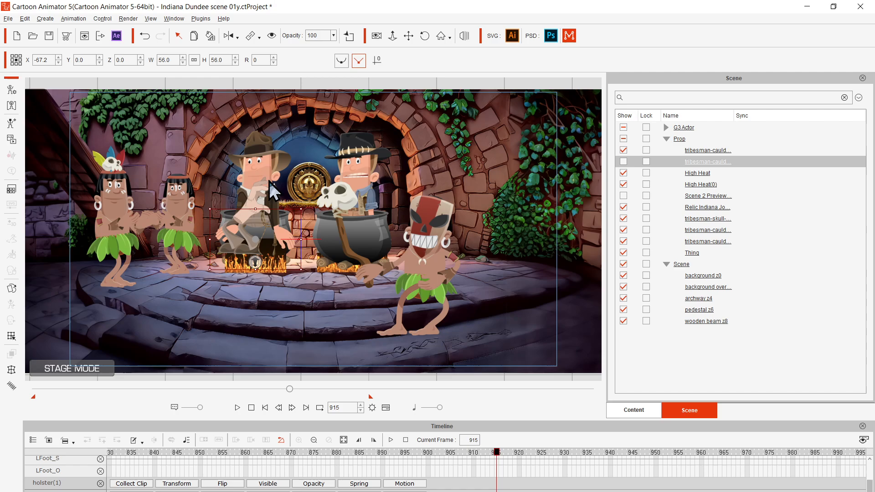
left_click(255, 199)
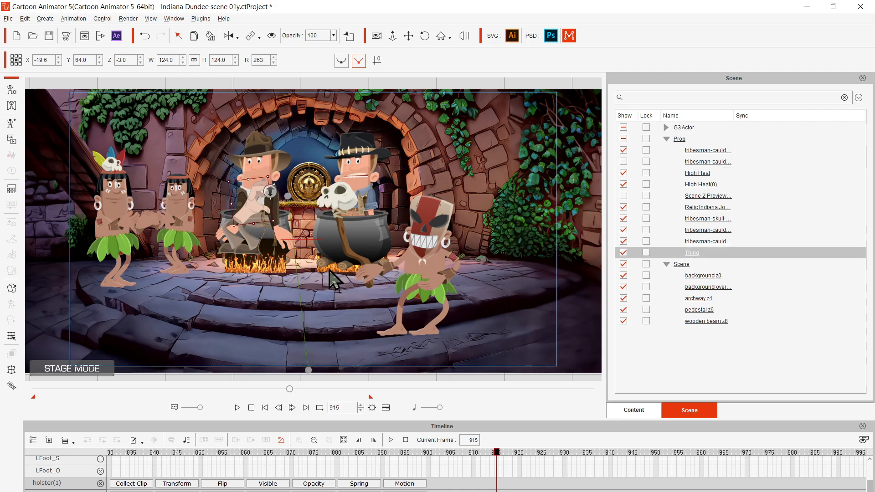
right_click(255, 209)
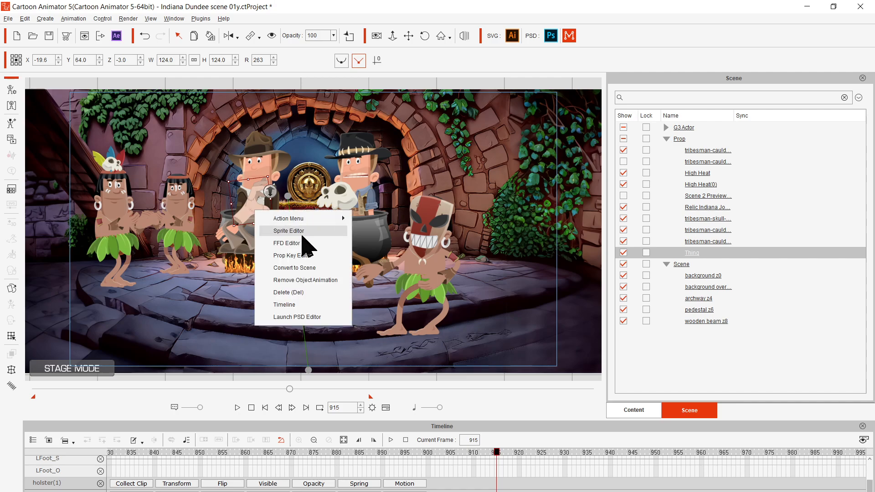
left_click(323, 281)
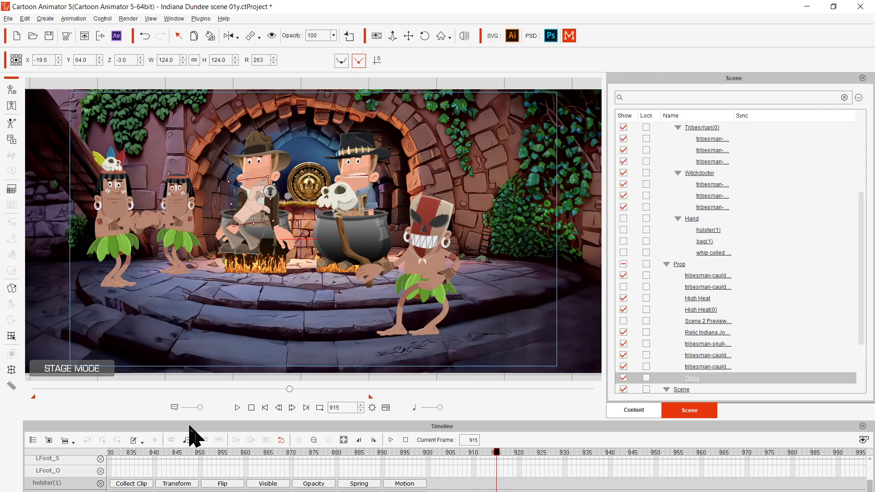
left_click_drag(289, 389, 5, 431)
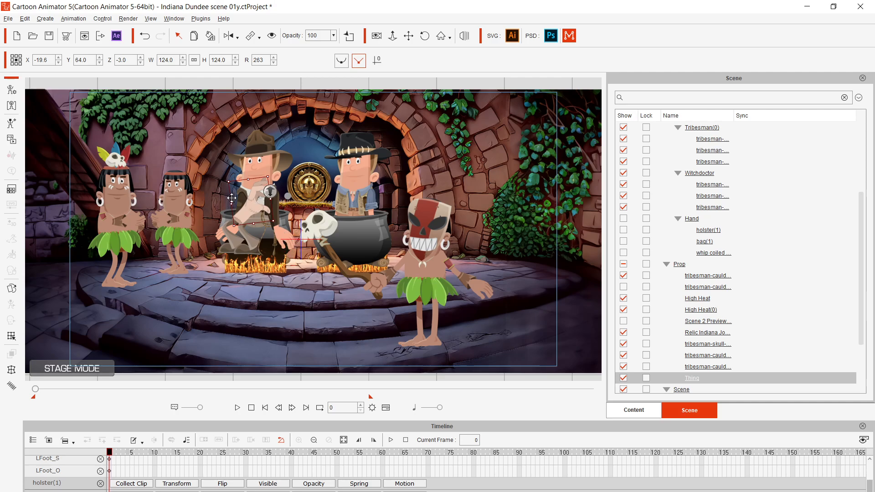
left_click_drag(269, 234, 256, 239)
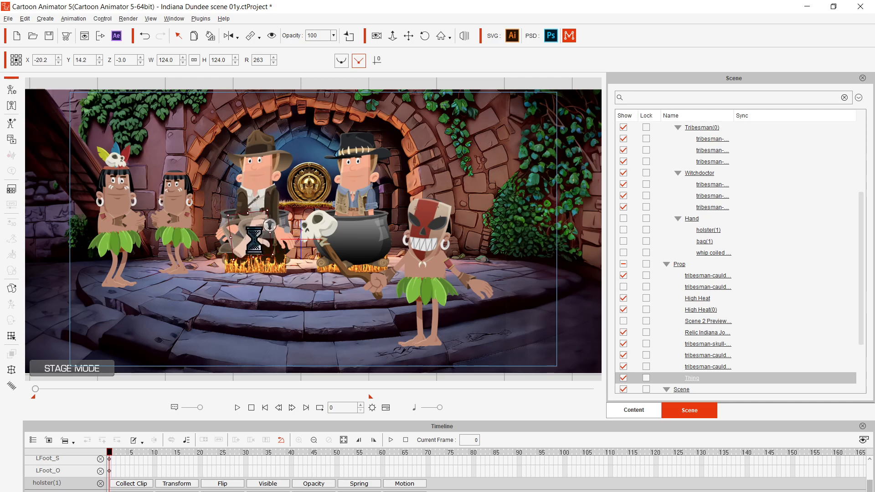
Pose Indiana's left hand behind the Thing prop at frame 0 with the 2D Motion Key Editor, at about X -69.0, Y -1.7.
left_click(291, 248)
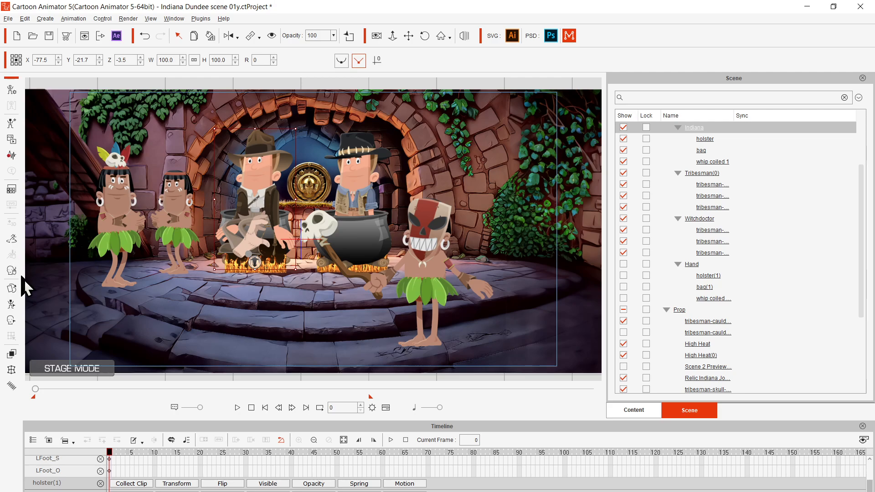
left_click(10, 304)
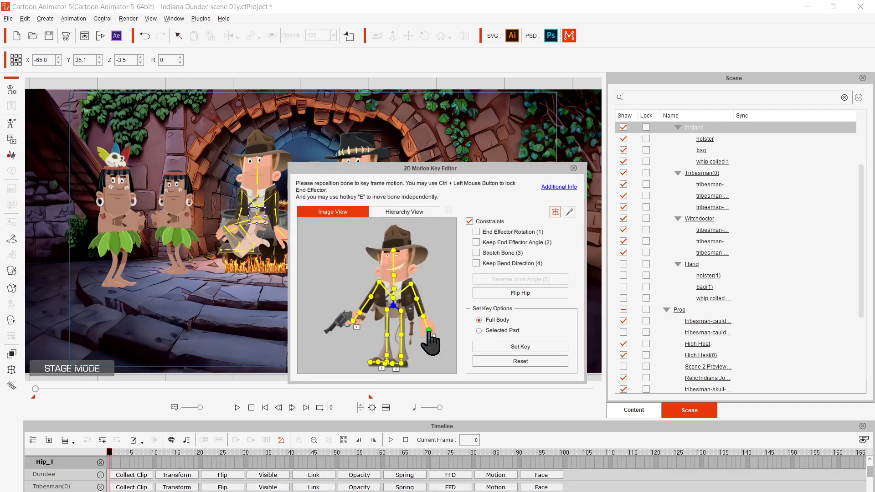
left_click(428, 332)
left_click_drag(483, 169, 654, 92)
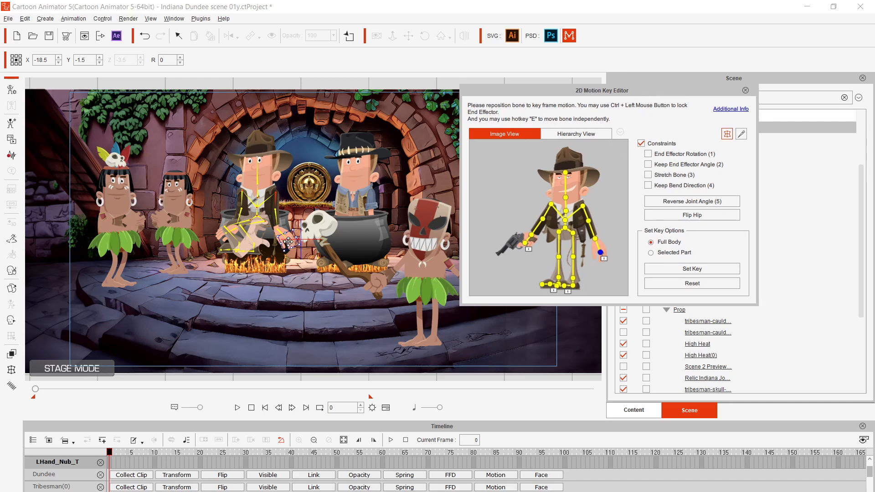
left_click_drag(288, 242, 250, 249)
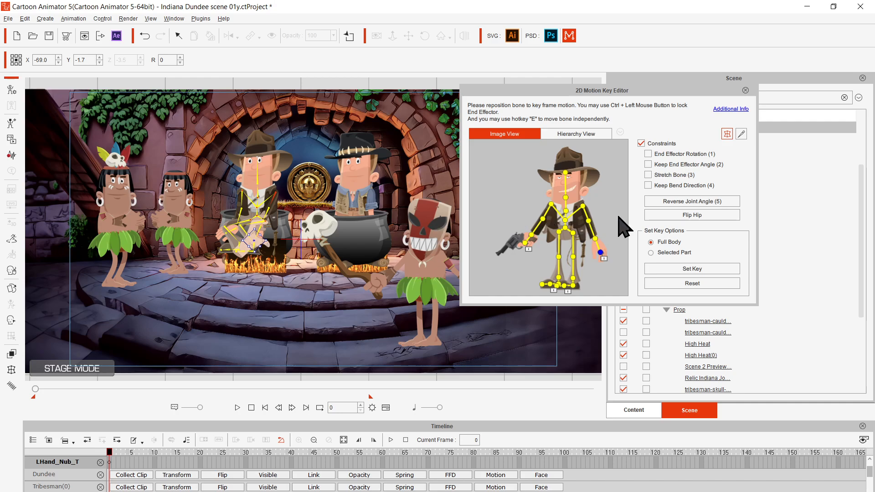
left_click(745, 90)
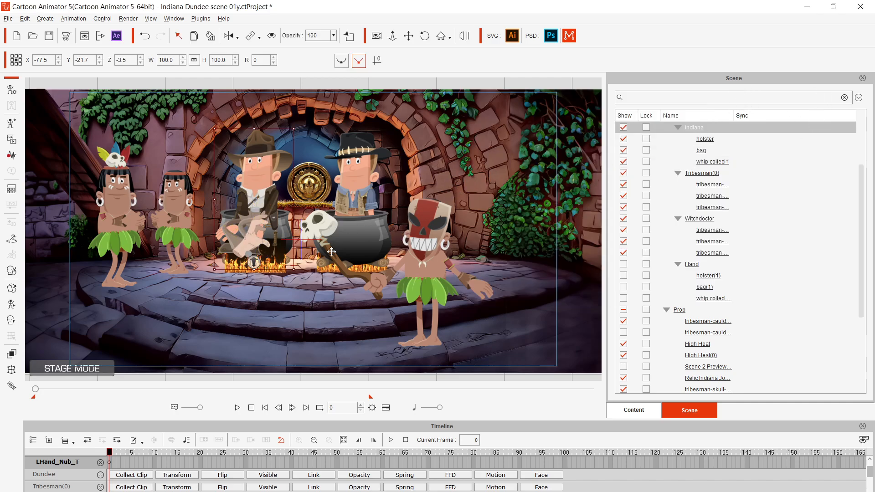
Link the Thing prop to Indiana's hand bone at frame 0.
scroll(738, 279, "down", 3)
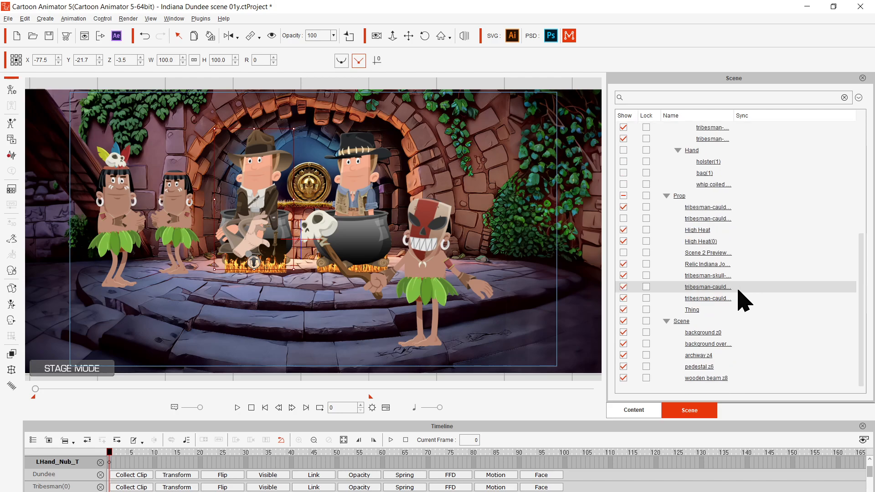
left_click(725, 310)
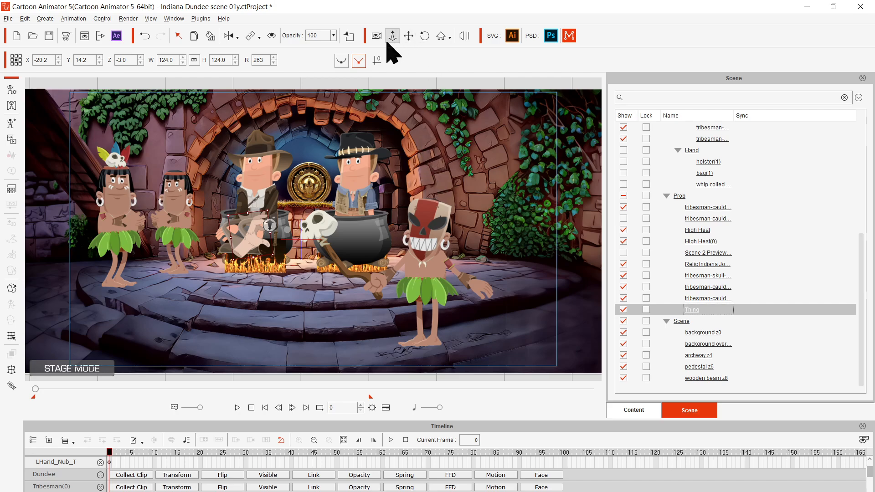
left_click(251, 37)
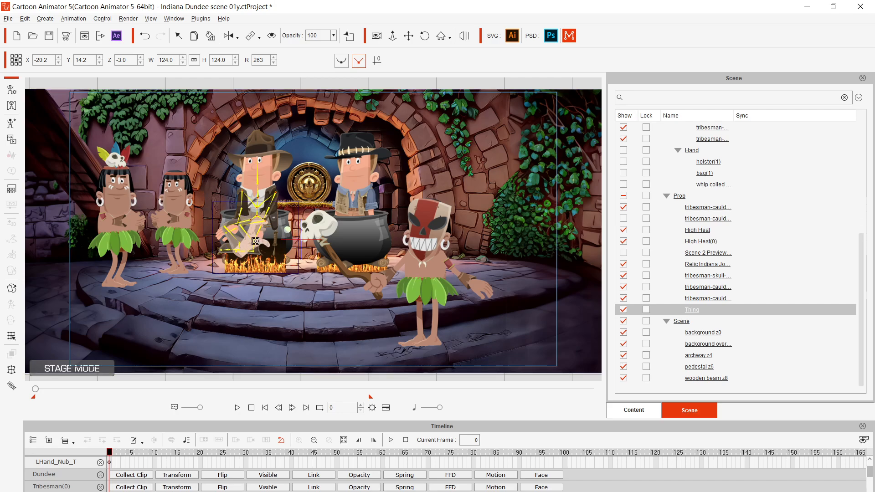
left_click_drag(255, 241, 269, 224)
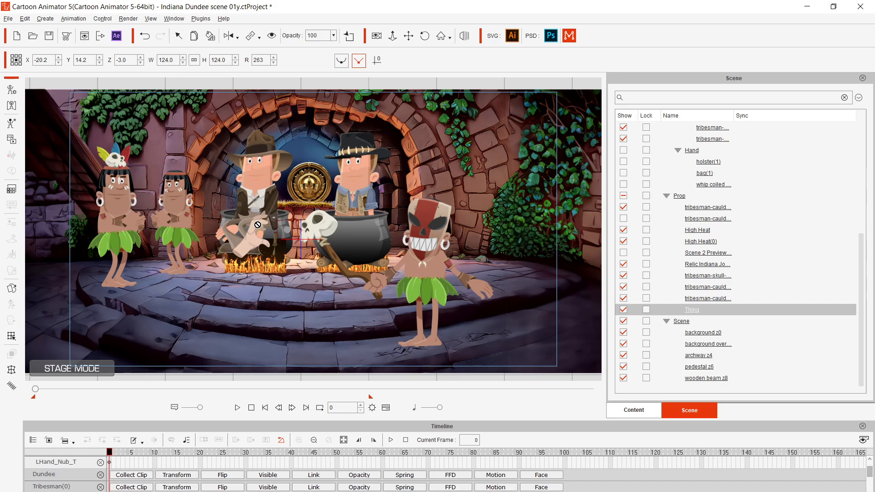
left_click(261, 233)
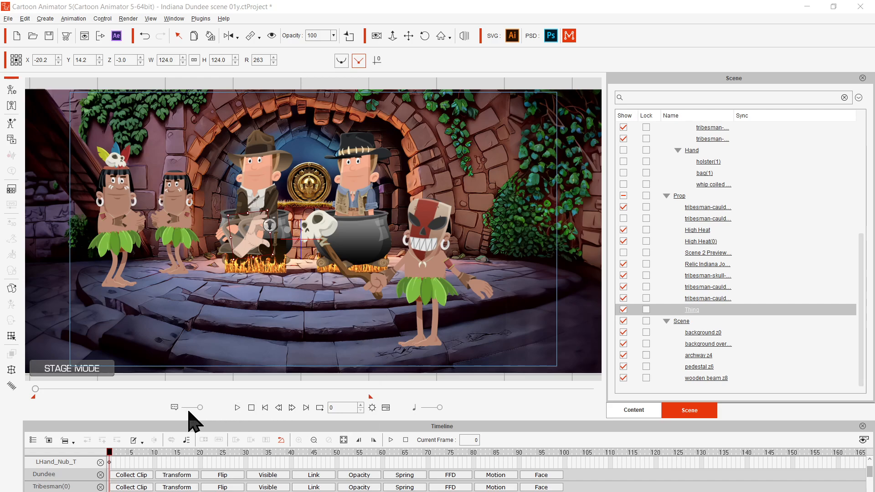
Play the animation from frame 591 to 629, try moving the Thing prop up over Indiana's face, and undo the move.
left_click_drag(36, 388, 234, 444)
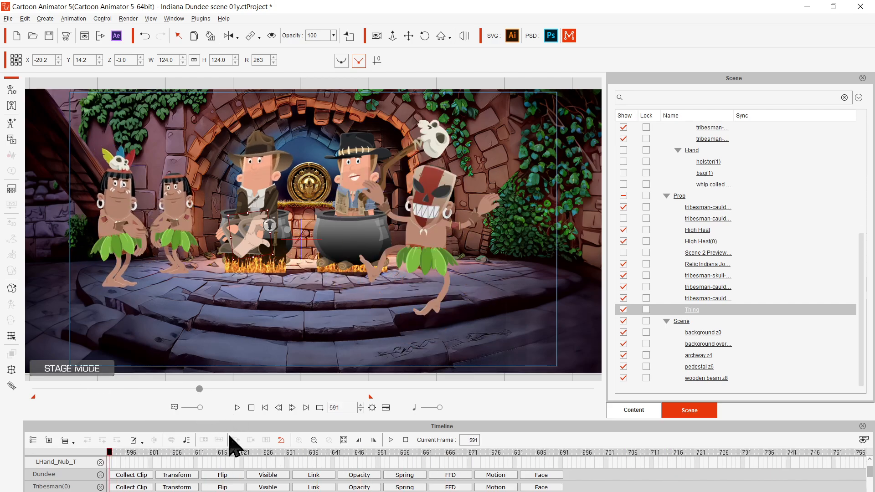
left_click(234, 406)
left_click(235, 407)
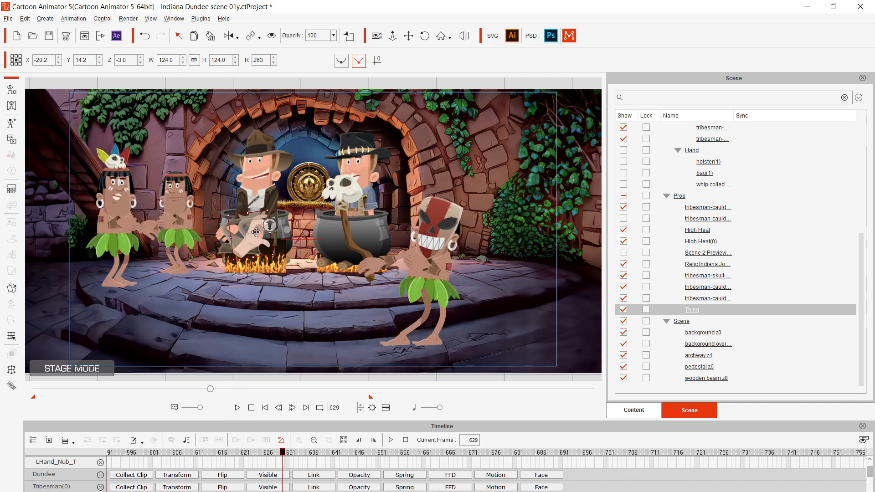
left_click_drag(256, 232, 259, 157)
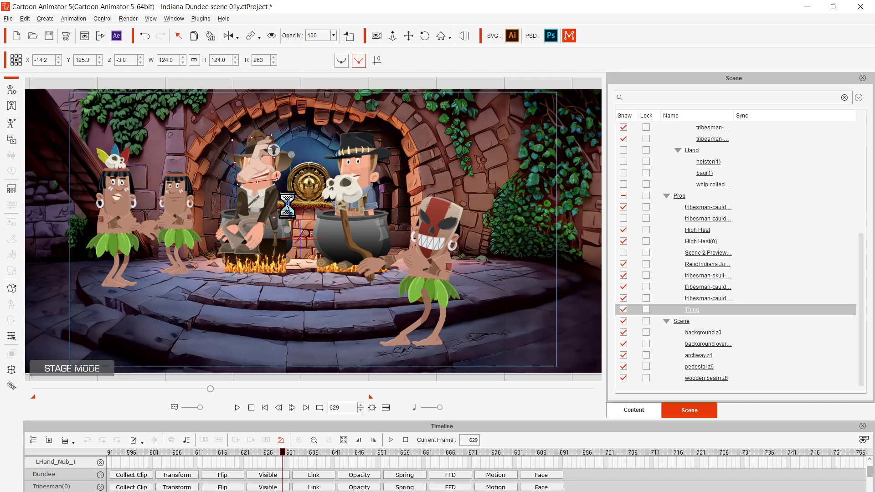
key("ctrl+z")
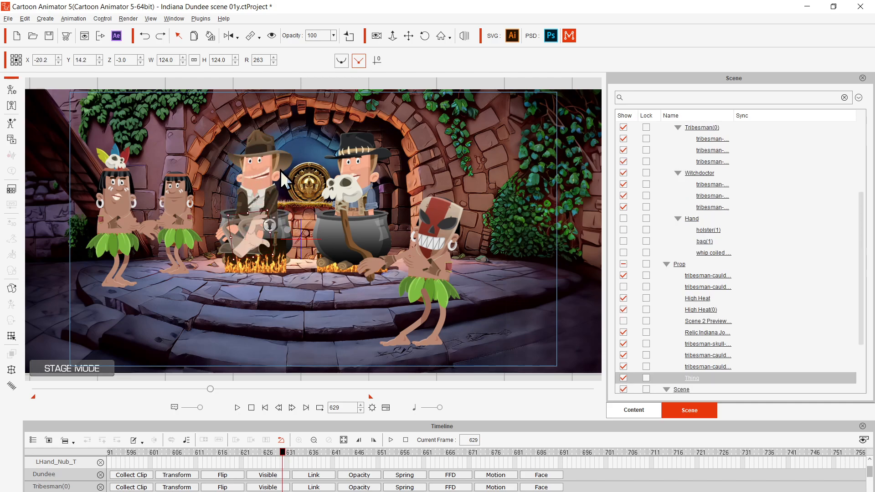
At frame 629, raise Indiana's left hand with the 2D Motion Key Editor to about X -18.4, Y 106.7.
left_click(256, 166)
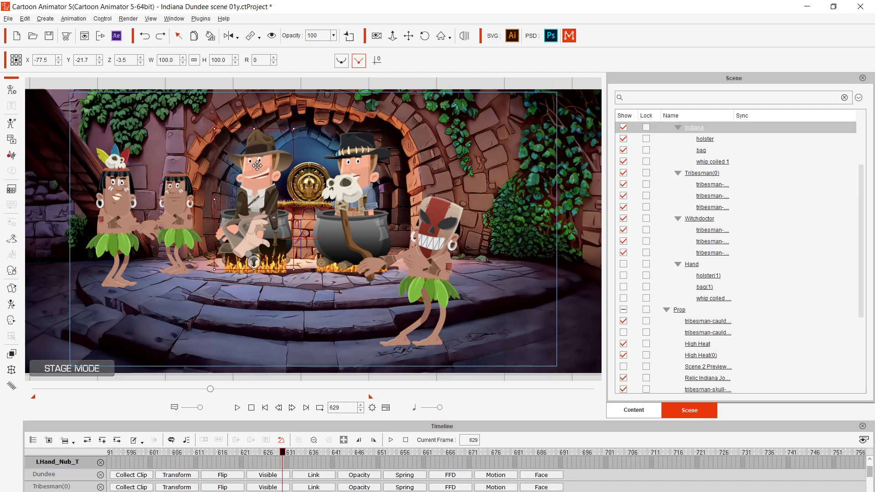
left_click(12, 303)
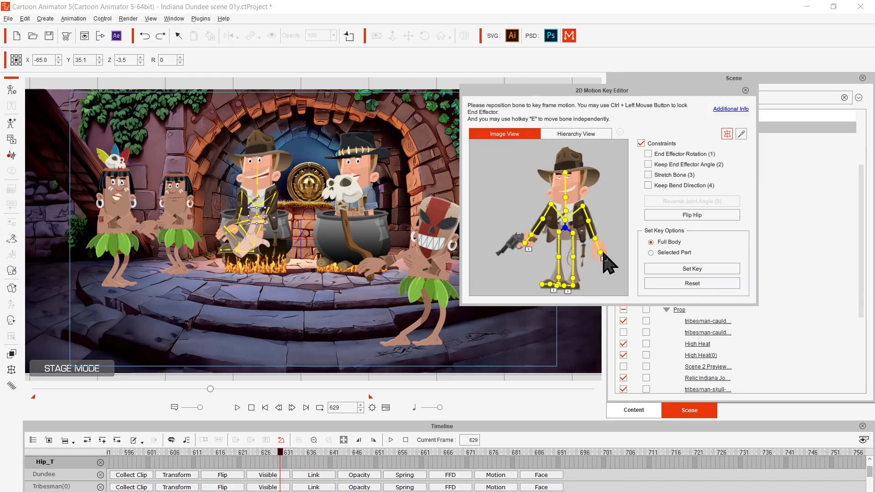
left_click(600, 253)
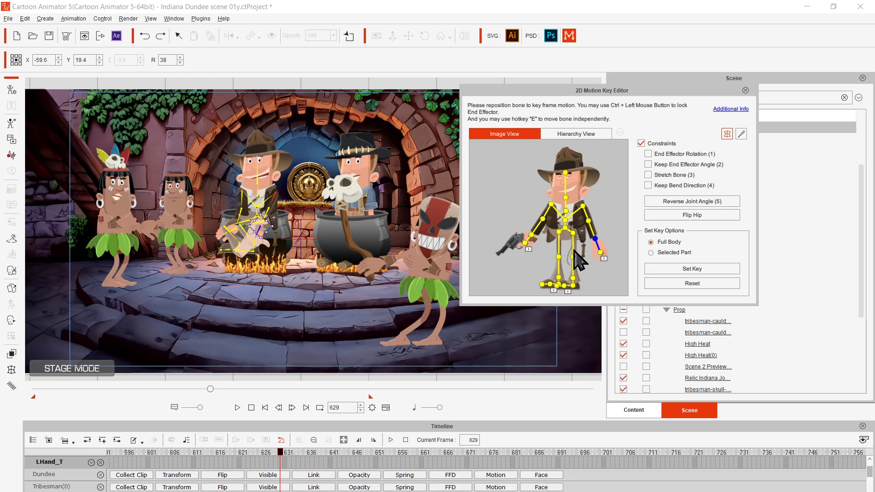
left_click(600, 252)
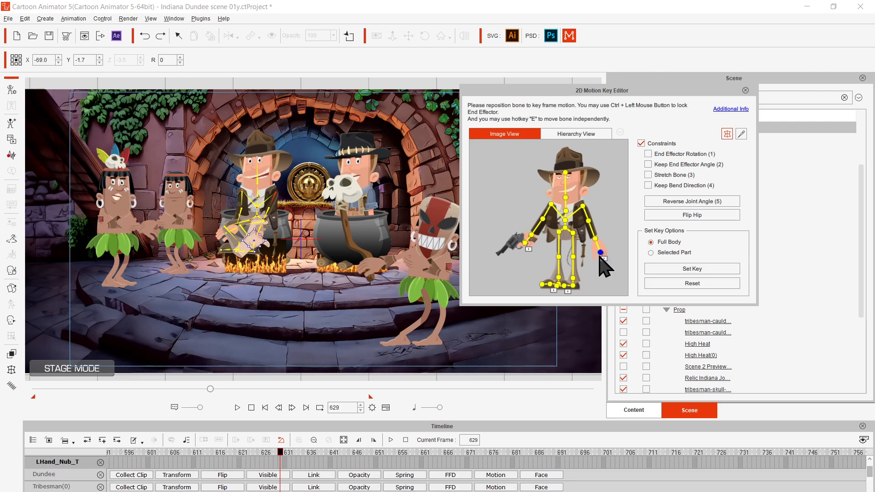
left_click_drag(251, 240, 286, 168)
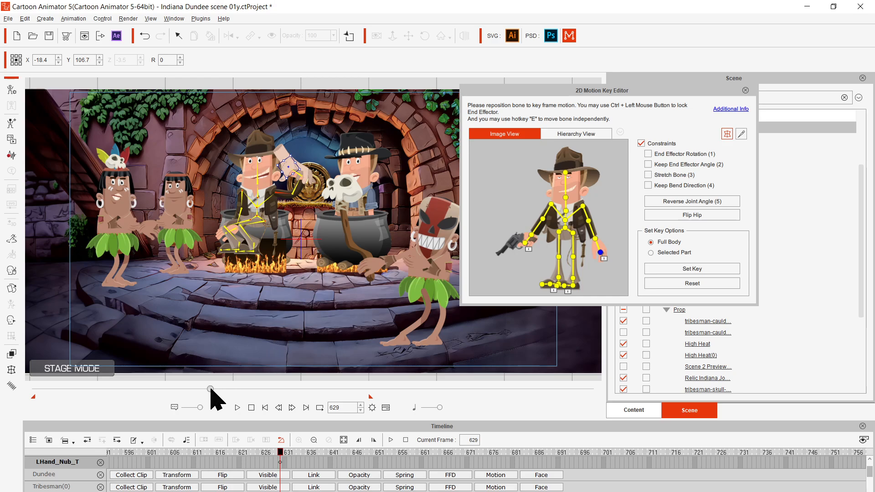
Check the pose at frame 0, and at frame 537 lower Indiana's left hand to about X -56.3, Y -6.0.
left_click_drag(208, 387, 4, 381)
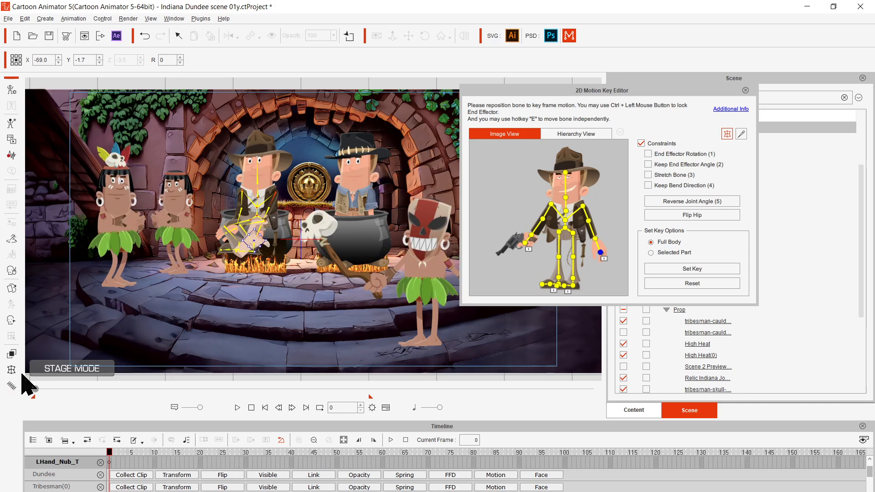
left_click_drag(75, 387, 184, 391)
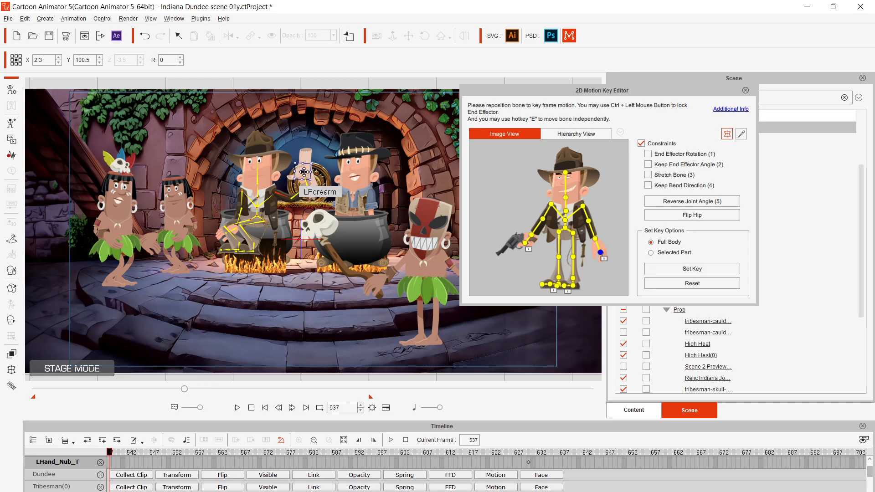
left_click_drag(304, 172, 264, 246)
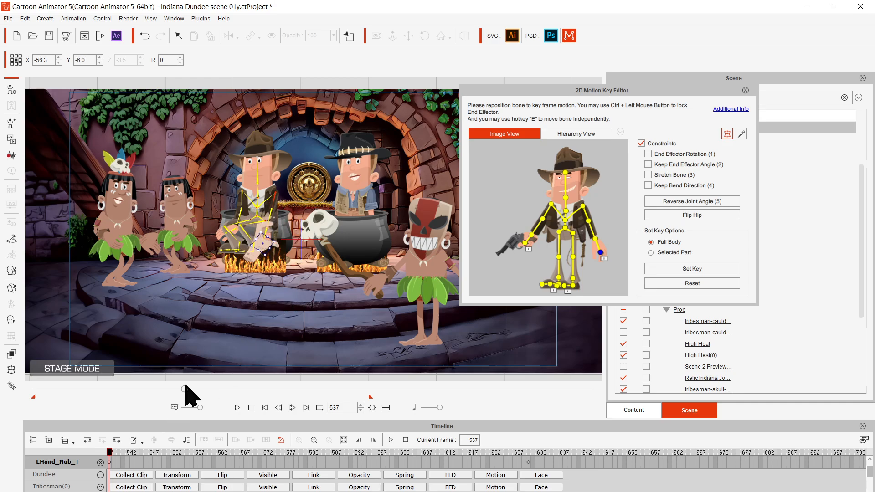
Pose Indiana's left hand at frame 567 at about X -111.2, Y 93.2, and at frame 689 at about X 7.8, Y 95.3, rotated 149.
left_click_drag(185, 388, 193, 420)
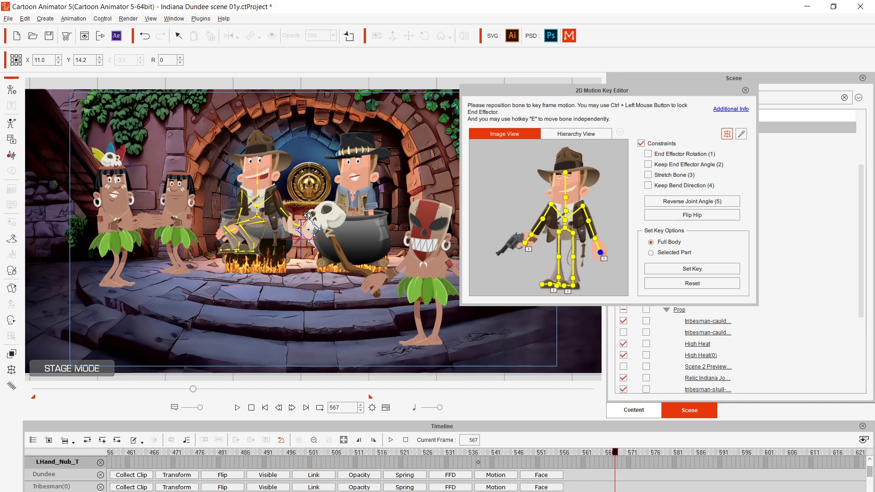
left_click_drag(308, 230, 220, 177)
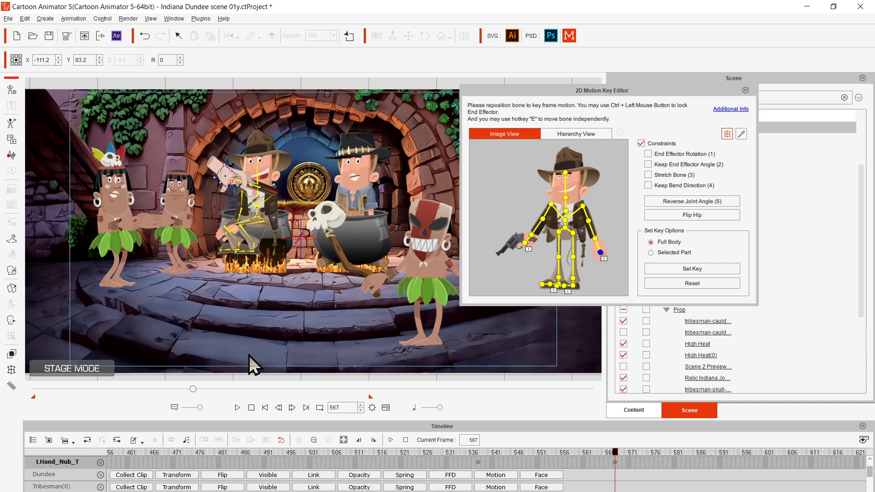
left_click_drag(193, 388, 227, 390)
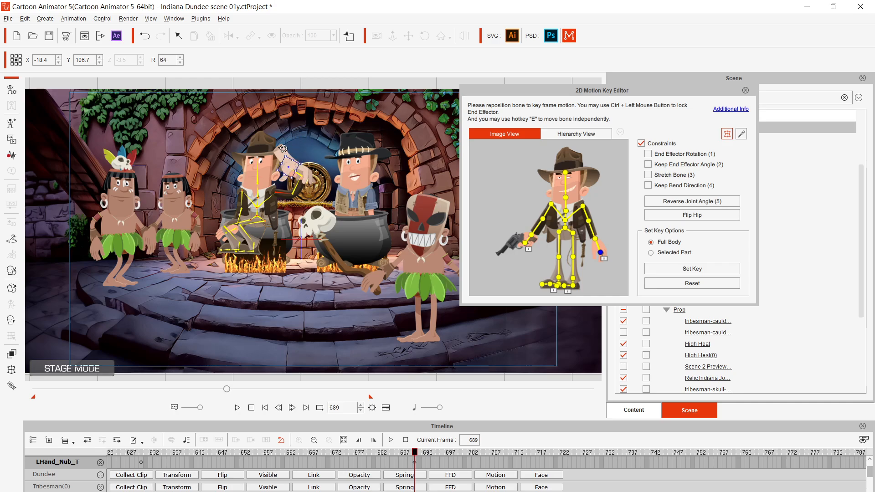
left_click_drag(324, 149, 291, 177)
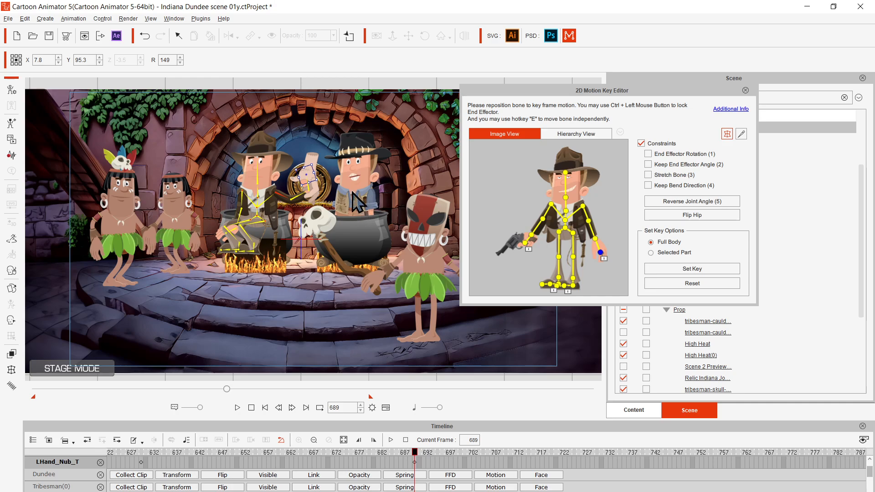
At frame 689, move Dundee's right hand behind the Thing prop, at about X 11.7, Y 97.0.
left_click(366, 179)
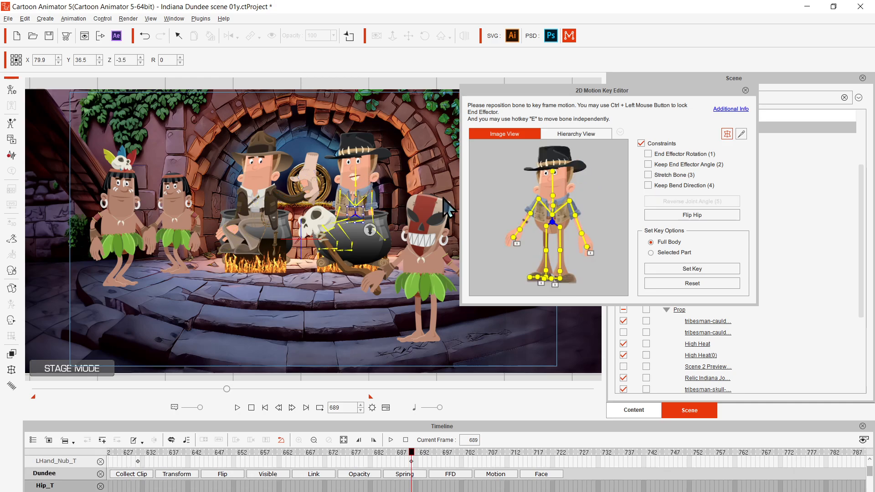
left_click(514, 237)
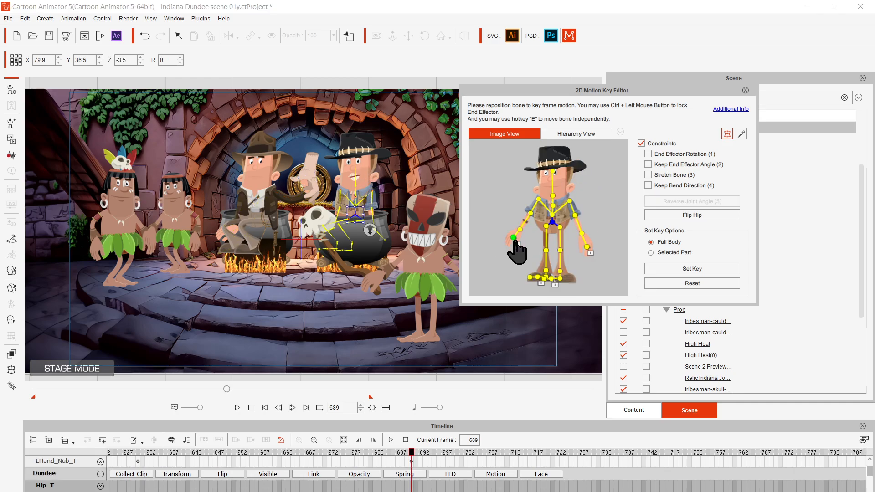
left_click(514, 237, "ctrl")
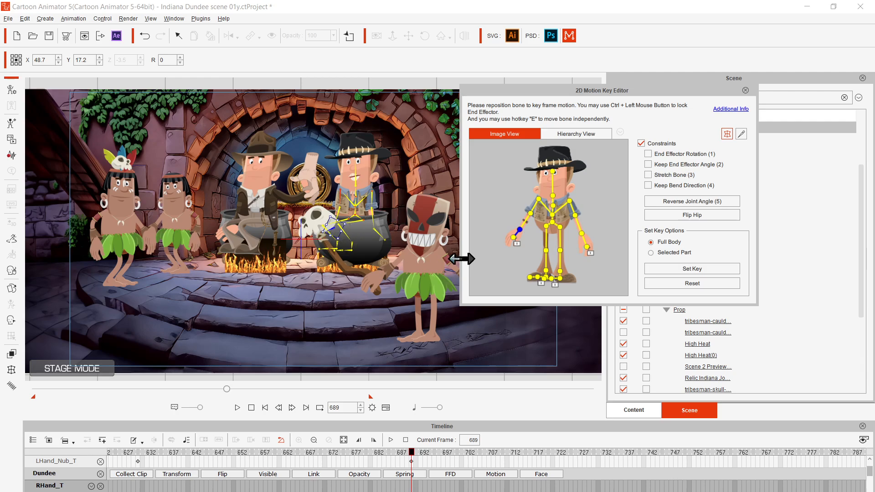
left_click(514, 238)
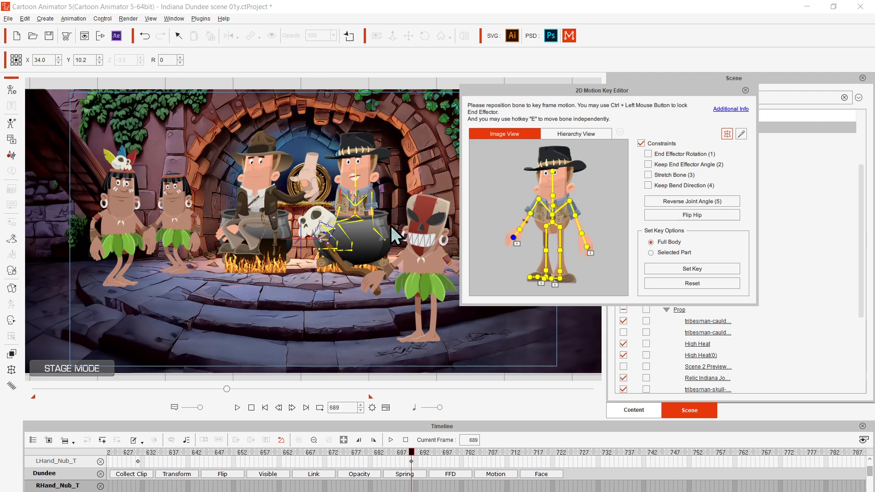
left_click_drag(326, 232, 308, 175)
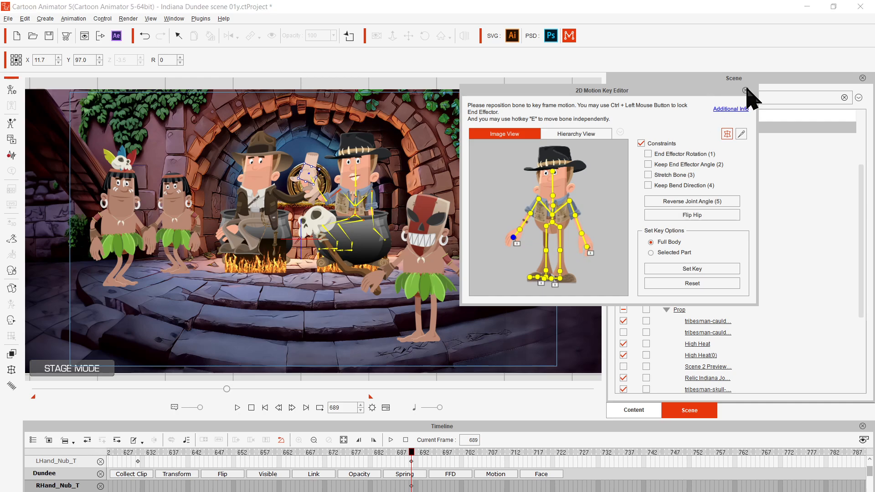
Close the 2D Motion Key Editor and link the Thing prop to Dundee's right hand bone at frame 689.
left_click(745, 90)
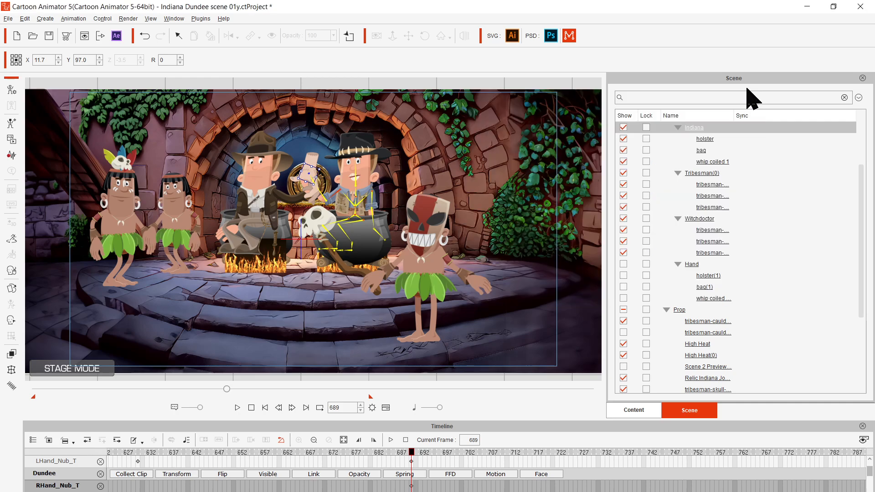
left_click(745, 269)
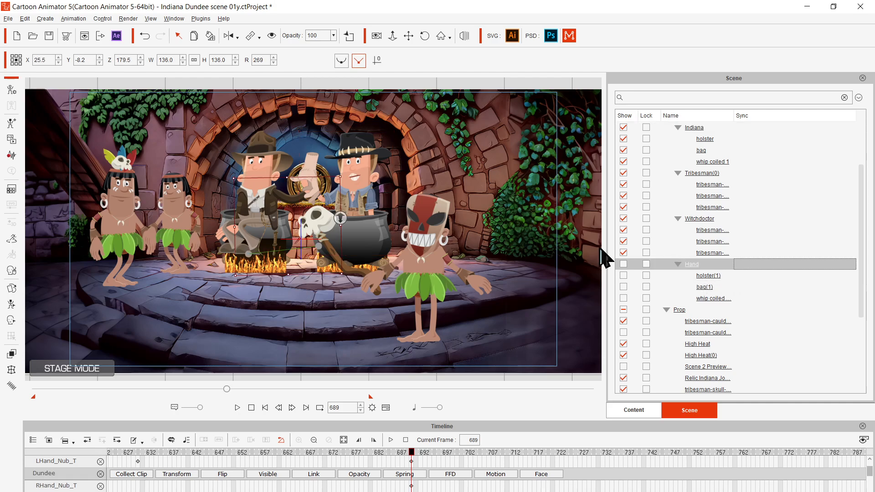
scroll(760, 276, "down", 3)
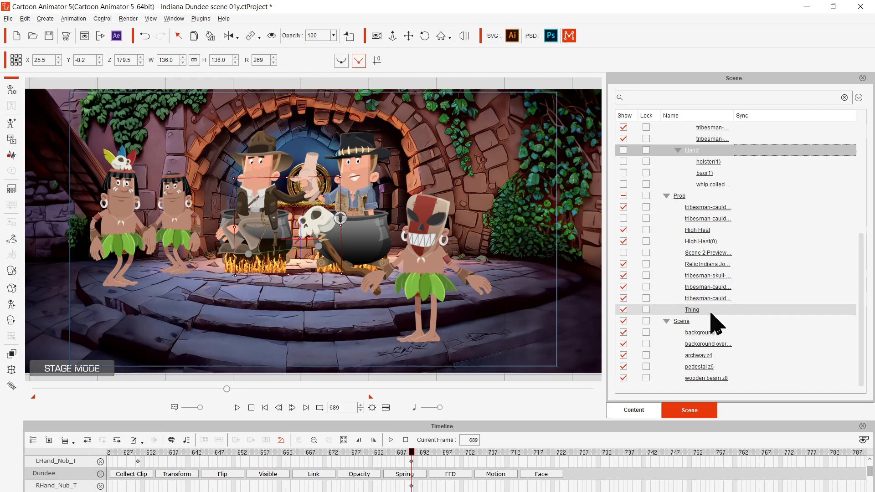
scroll(720, 319, "up", 2)
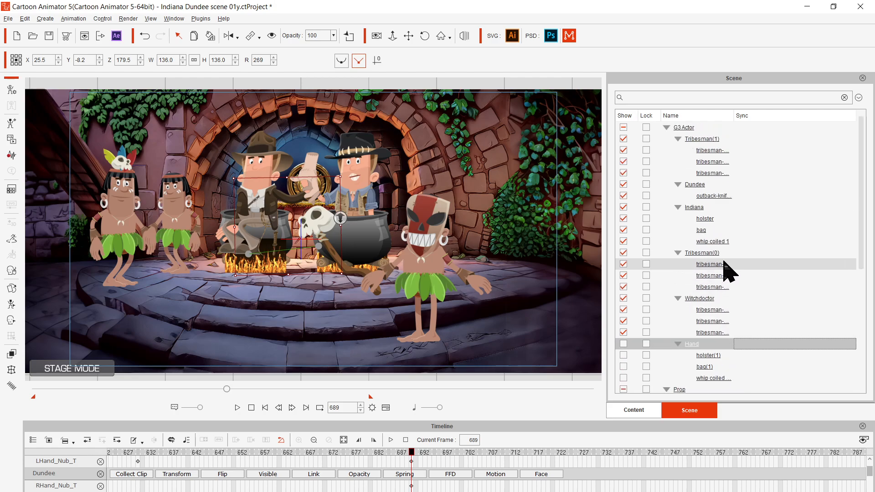
scroll(728, 280, "down", 1)
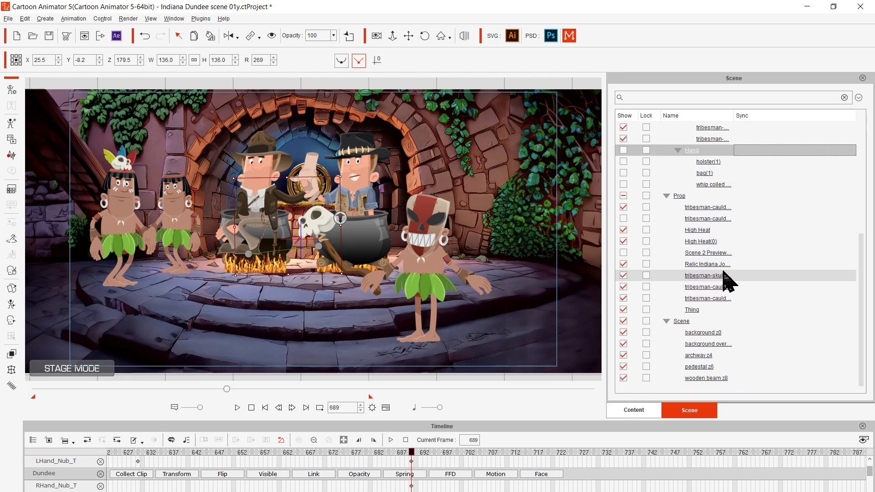
left_click(720, 310)
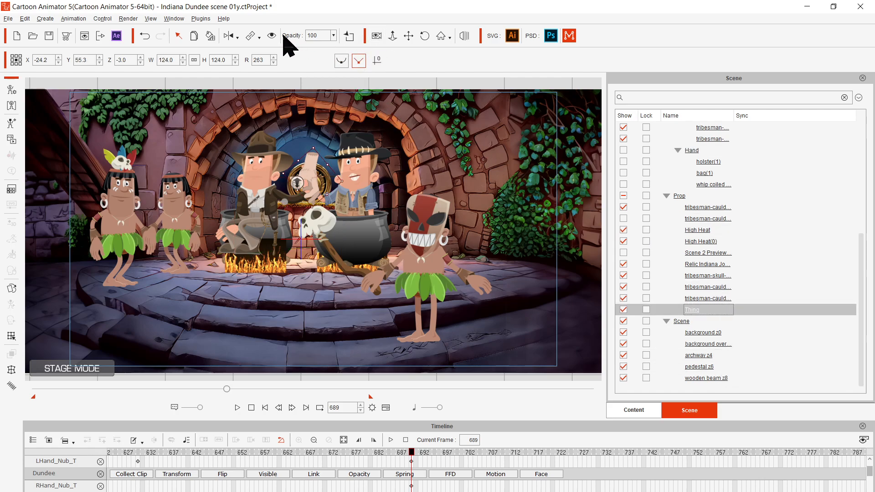
left_click(251, 35)
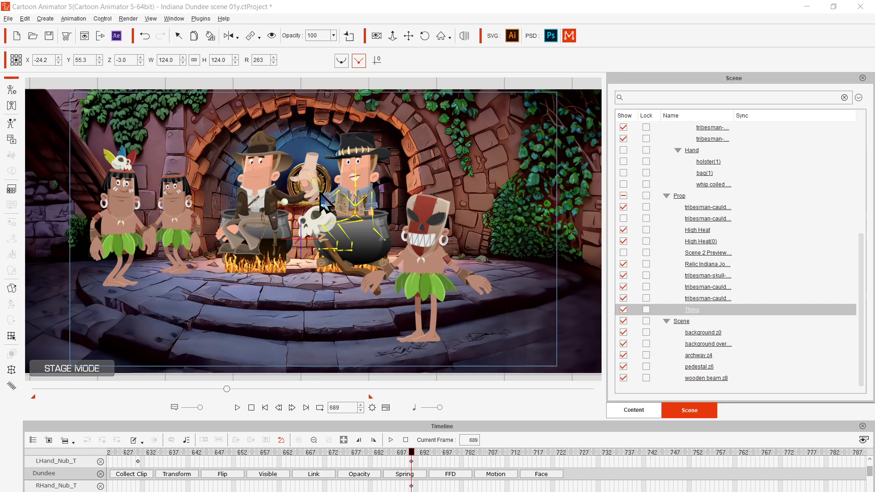
left_click(320, 193)
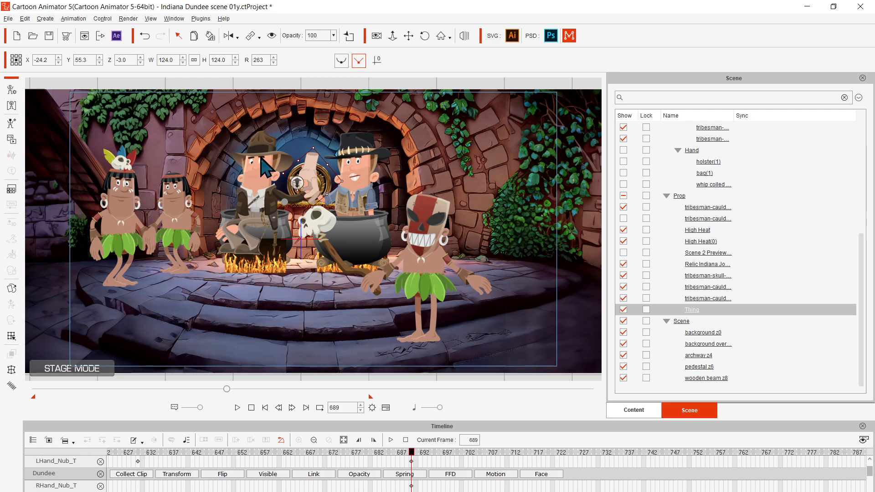
At frame 689, move Indiana's left hand away from the Thing prop to about X -12.6, Y 131.3 with the 2D Motion Key Editor.
left_click(267, 169)
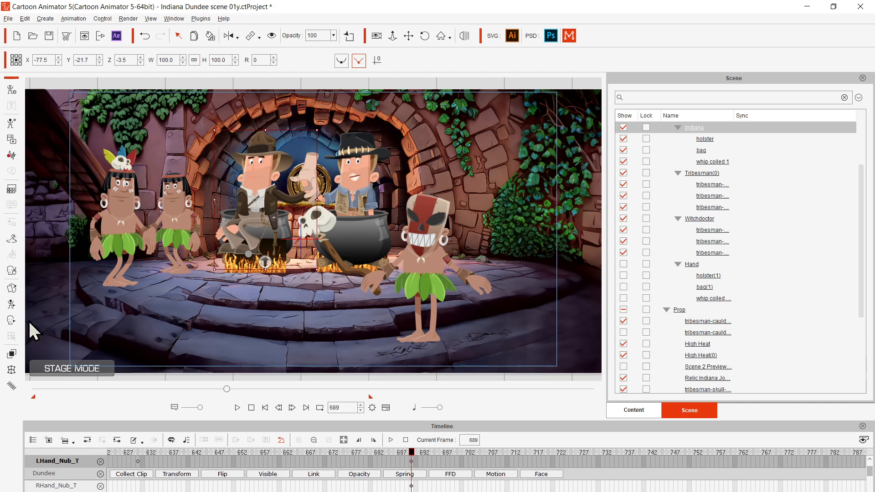
left_click(11, 304)
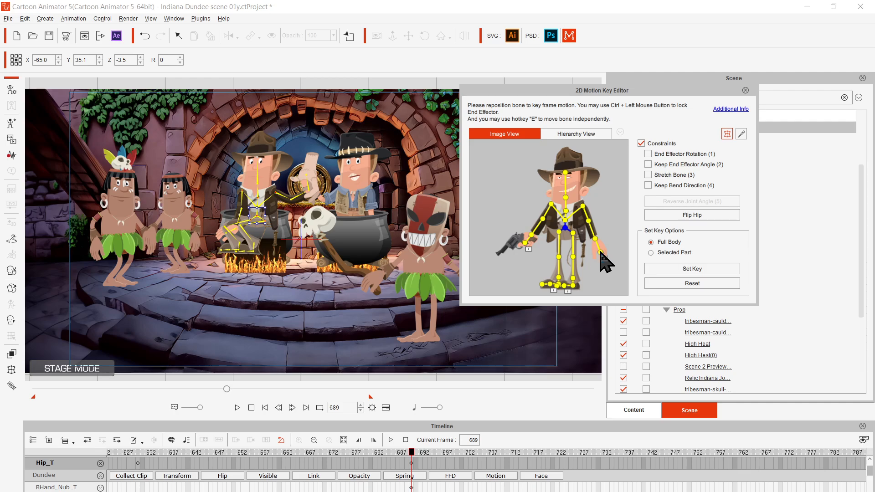
left_click(600, 253)
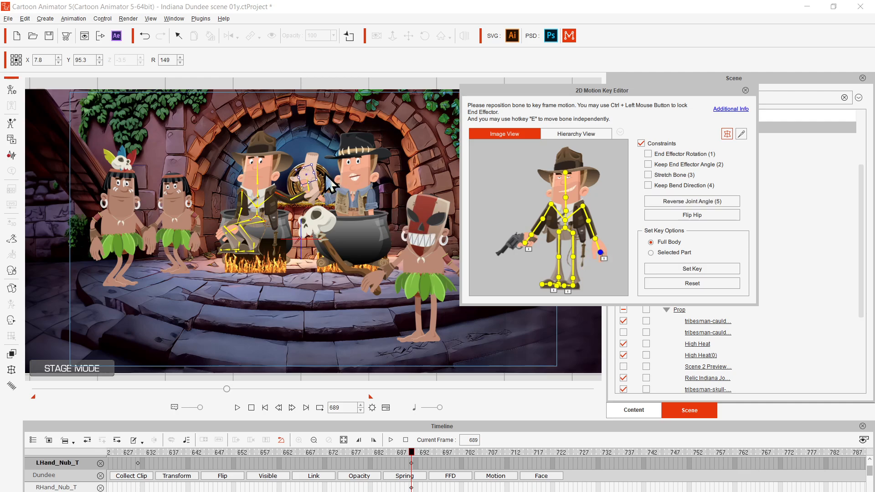
left_click_drag(308, 175, 266, 259)
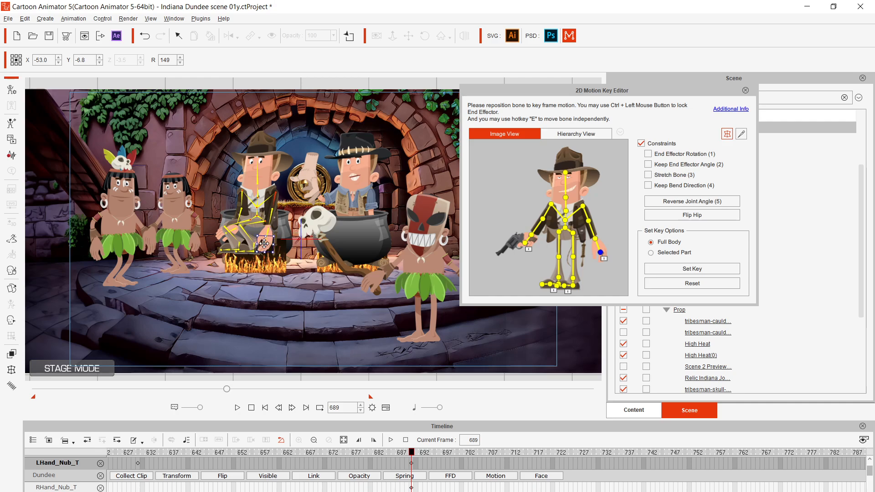
left_click_drag(265, 244, 292, 152)
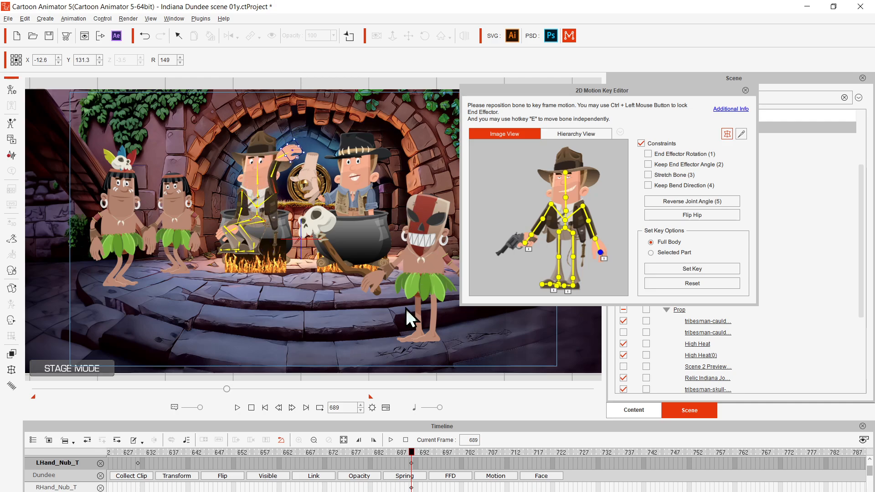
At frame 696, move Indiana's left hand down in front of his chest, to about X -102.8, Y 65.9.
left_click(293, 408)
left_click(293, 408)
left_click(293, 408)
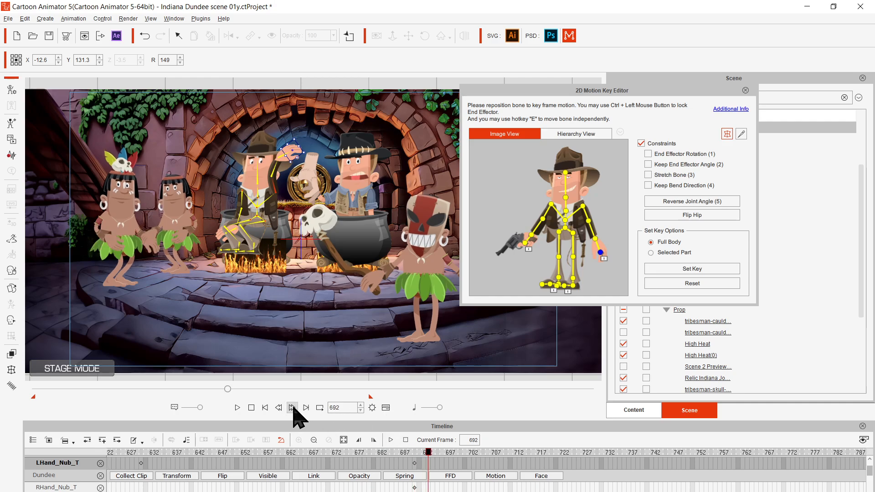
left_click(293, 407)
left_click(293, 408)
left_click(293, 408)
left_click(292, 407)
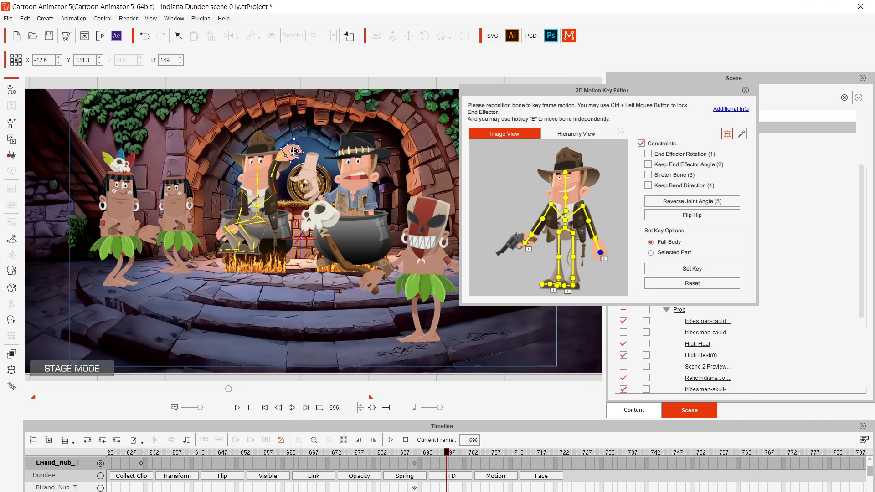
left_click_drag(294, 148, 219, 193)
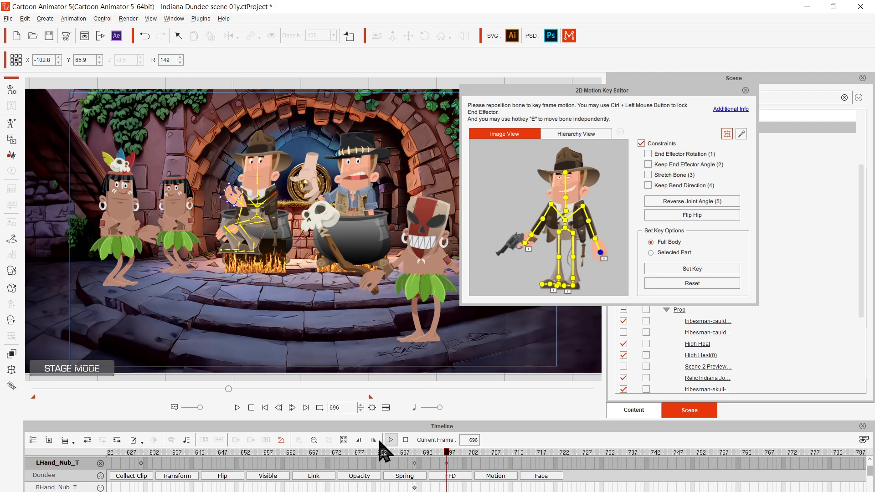
At frame 706, lower Indiana's left hand to about X -48.1, Y -7.6 and close the 2D Motion Key Editor.
left_click(294, 408)
left_click(294, 409)
left_click(294, 408)
left_click(294, 408)
left_click(294, 408)
left_click(294, 408)
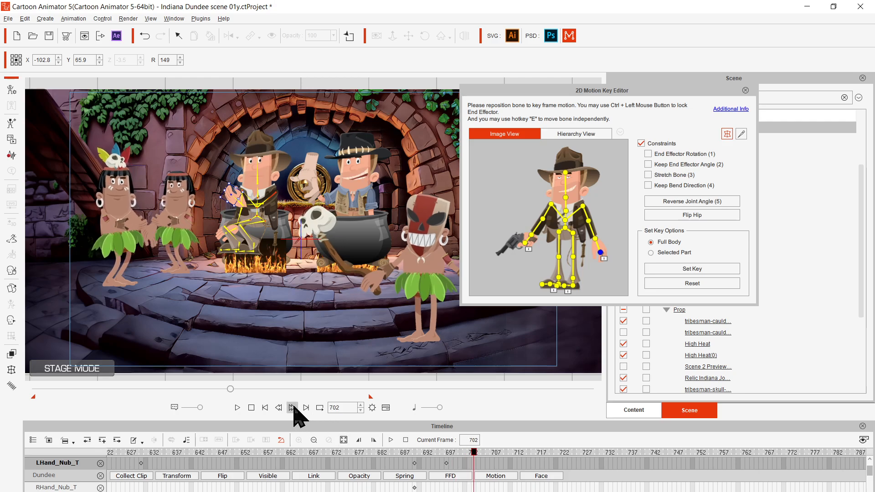
left_click(294, 408)
left_click(294, 408)
left_click(294, 408)
left_click(295, 408)
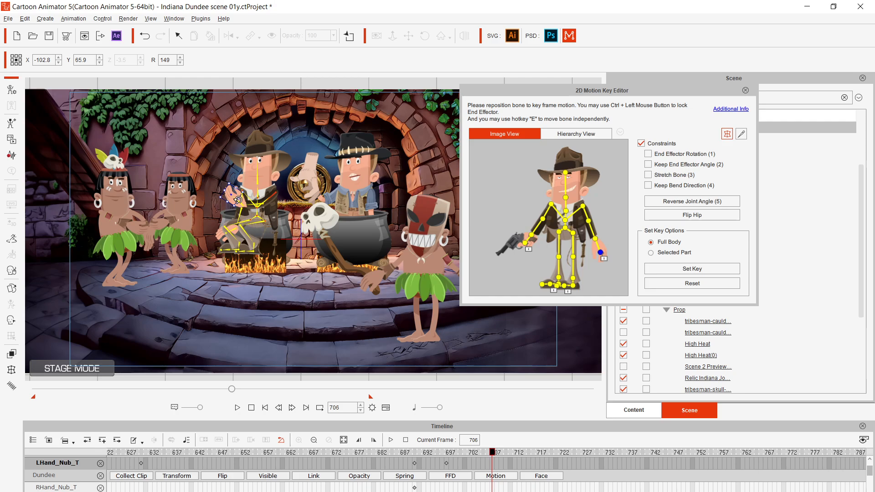
left_click_drag(242, 215, 268, 242)
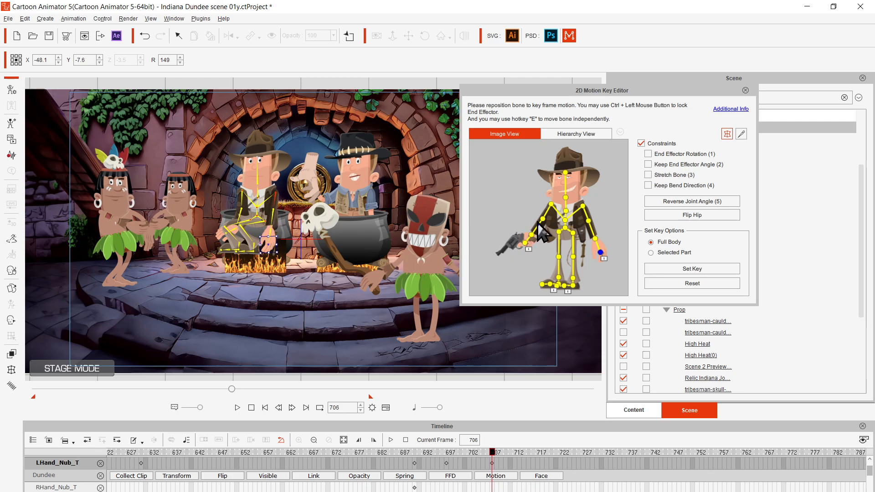
left_click(745, 90)
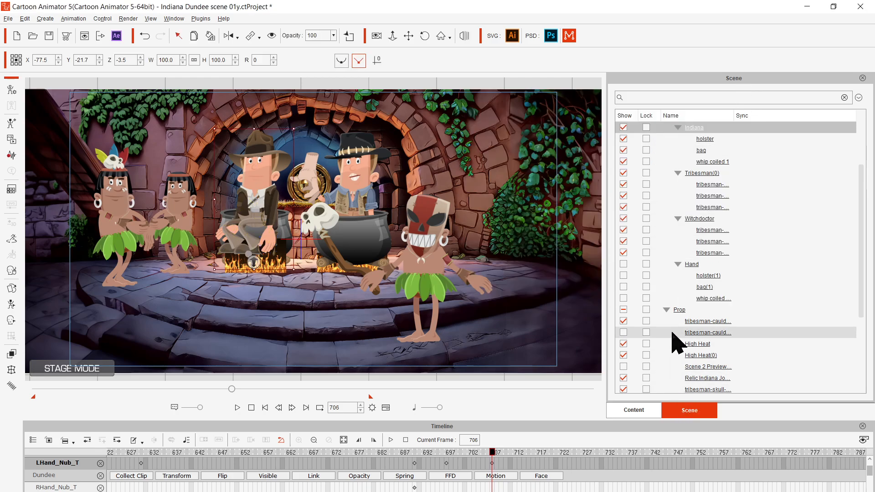
Filter the scene objects by "cauld" and show the hidden cauldron prop in front of Indiana.
scroll(685, 246, "up", 3)
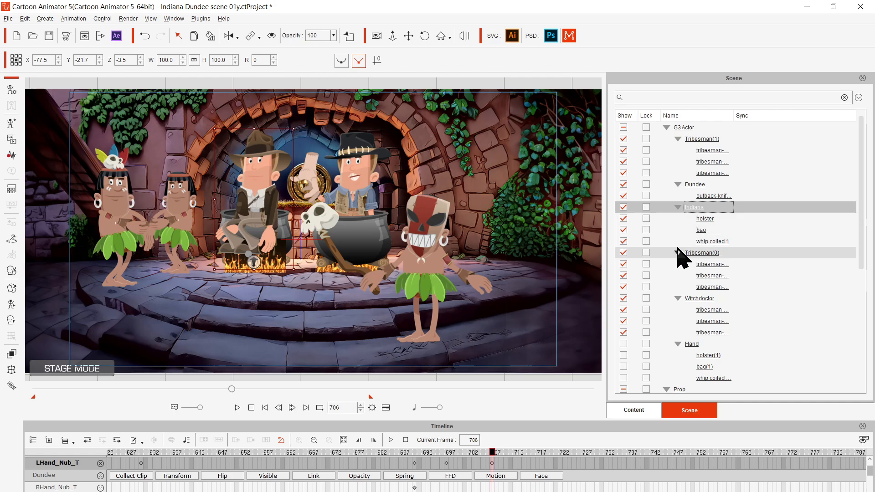
scroll(682, 258, "down", 6)
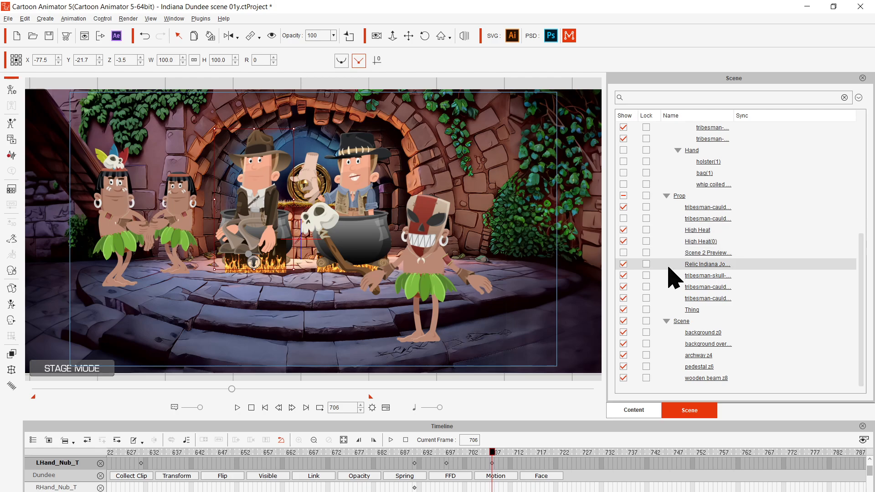
scroll(699, 232, "up", 4)
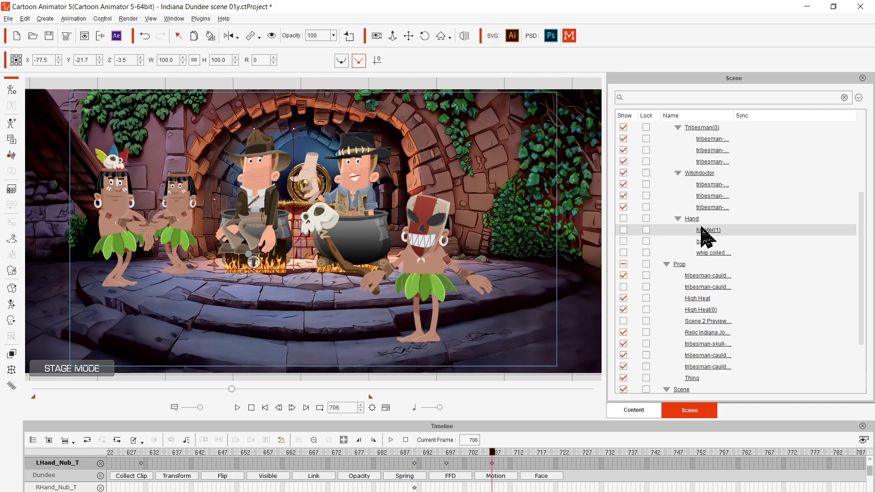
scroll(706, 233, "up", 2)
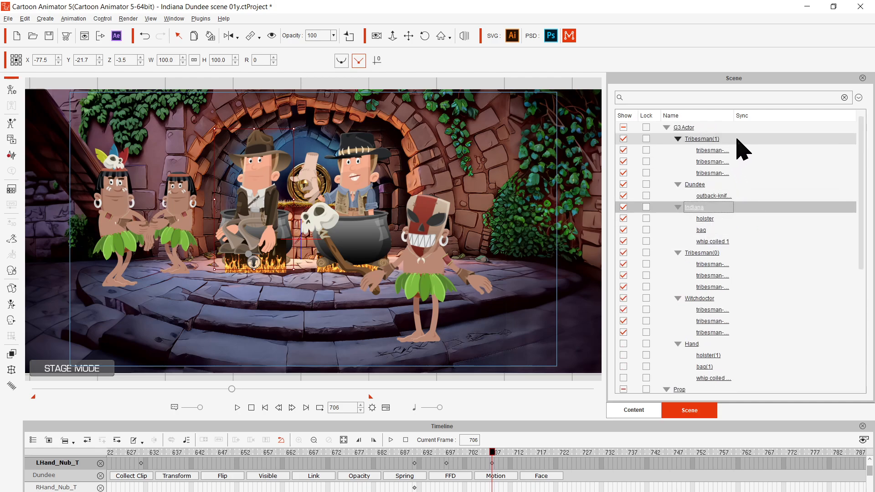
left_click(685, 99)
type("cauld")
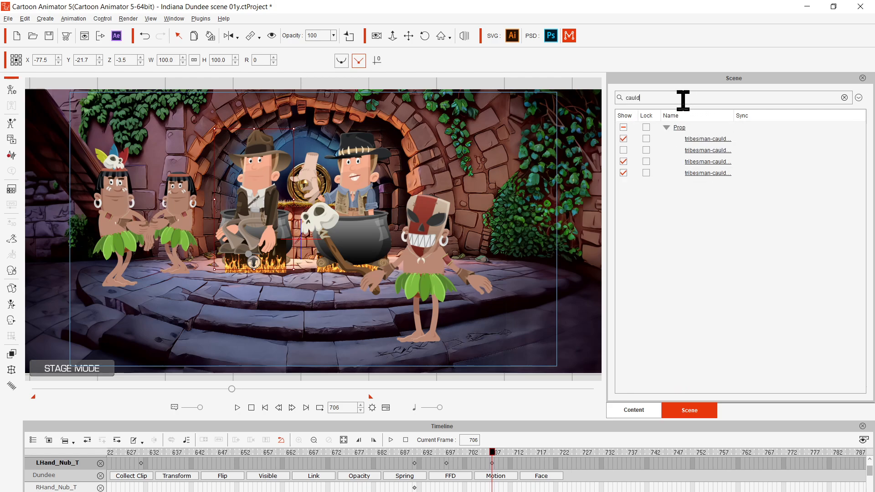
left_click(625, 152)
left_click(623, 150)
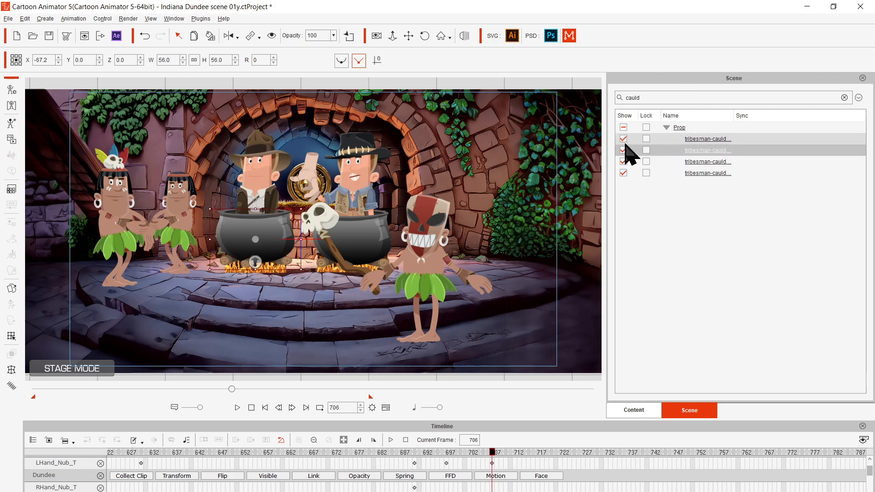
Scrub through the animation between about frames 706 and 823 to check the characters with both cauldrons shown.
left_click_drag(231, 389, 251, 451)
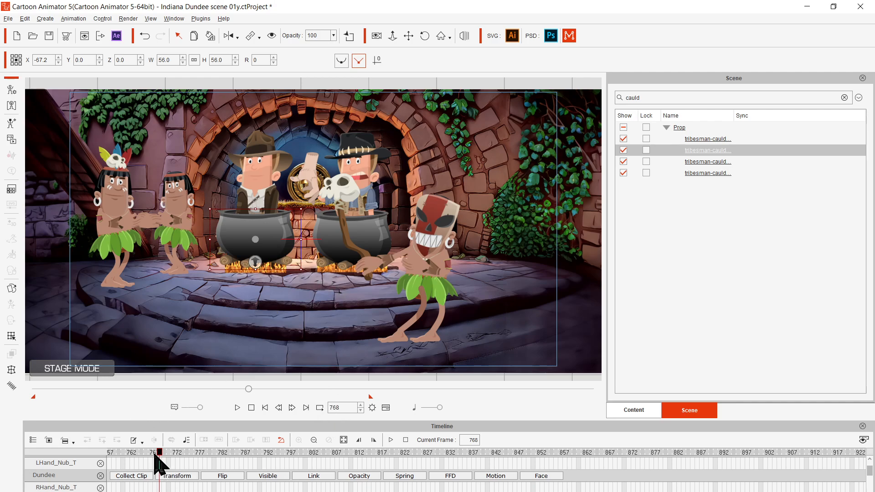
left_click_drag(160, 454, 497, 463)
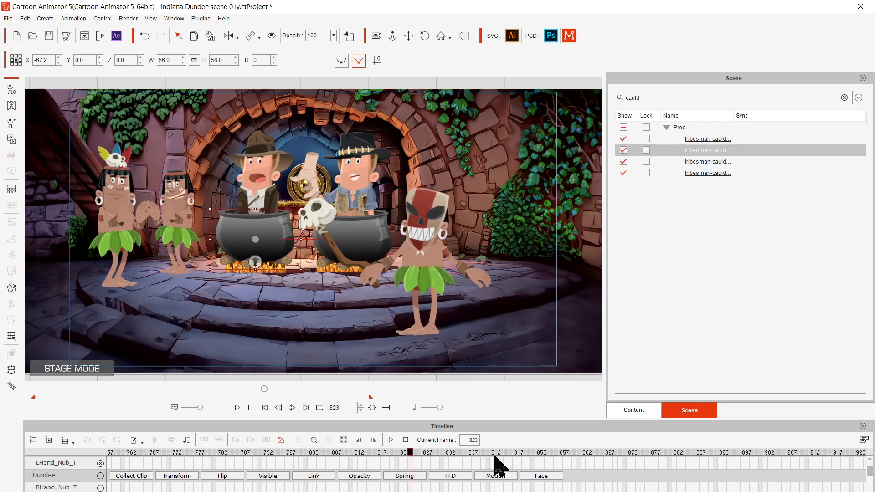
left_click_drag(345, 481, 2, 490)
left_click_drag(100, 488, 293, 469)
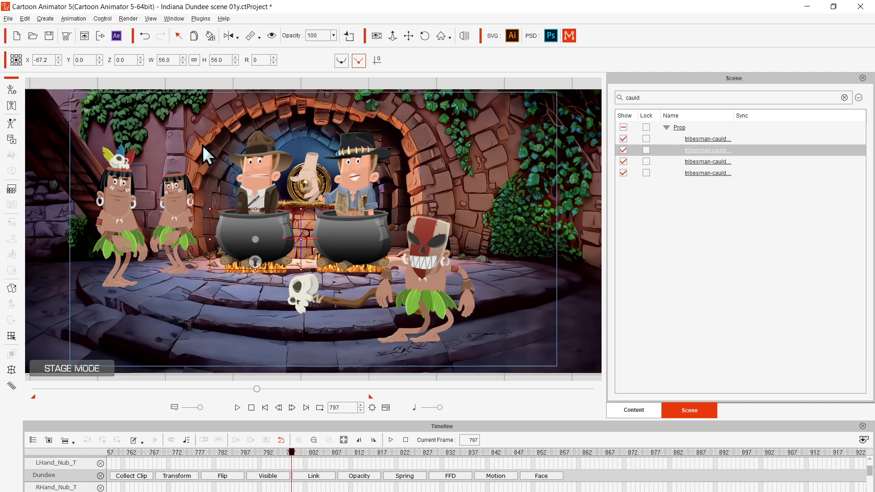
Save the project under the new name Indiana Dundee scene 01y2.ctProject.
left_click(8, 18)
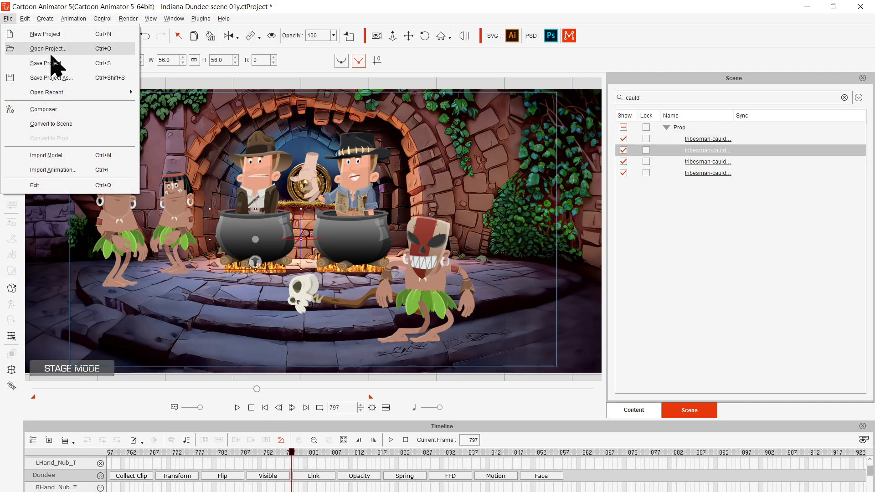
left_click(68, 79)
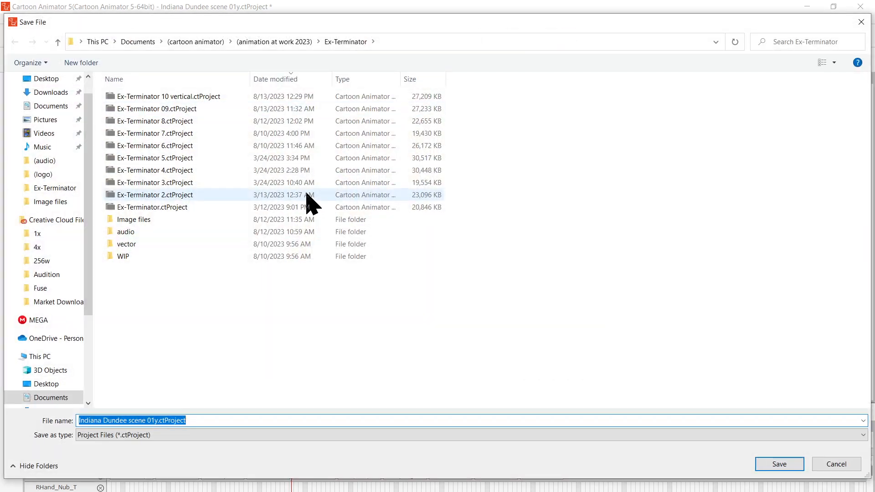
left_click(159, 420)
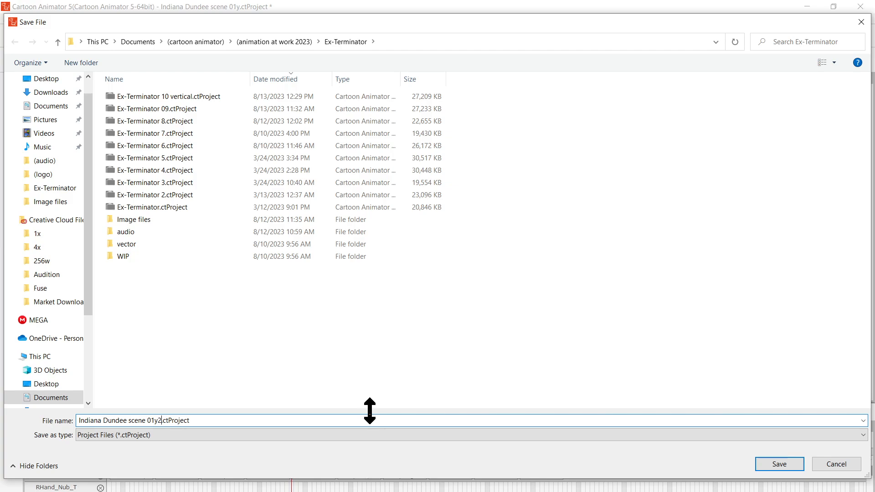
key("Return")
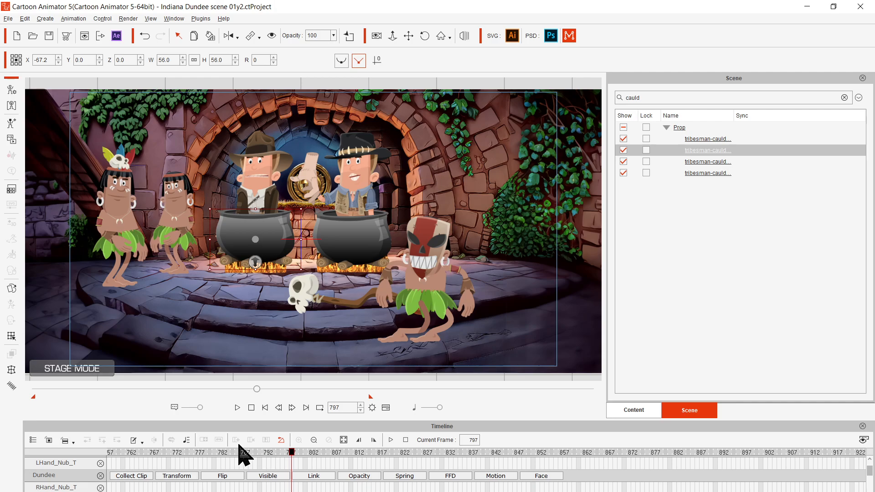
At frame 642, lower Dundee's right hand to about X 26.5, Y 66.7 with the 2D Motion Key Editor.
left_click_drag(292, 454, 234, 455)
left_click_drag(169, 476, 216, 444)
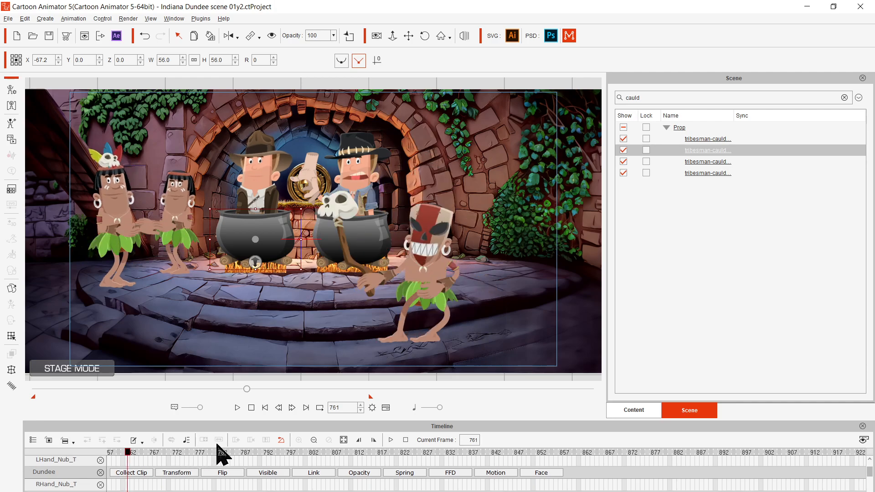
scroll(230, 465, "down", 5)
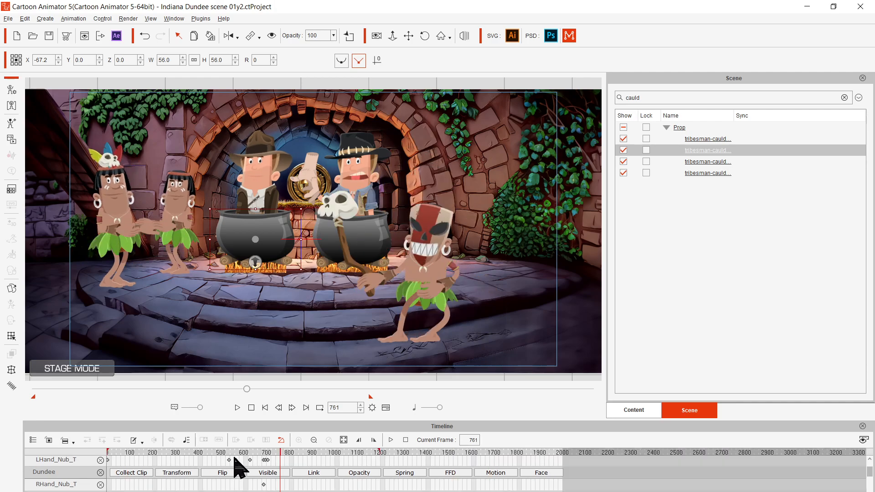
scroll(235, 458, "up", 5)
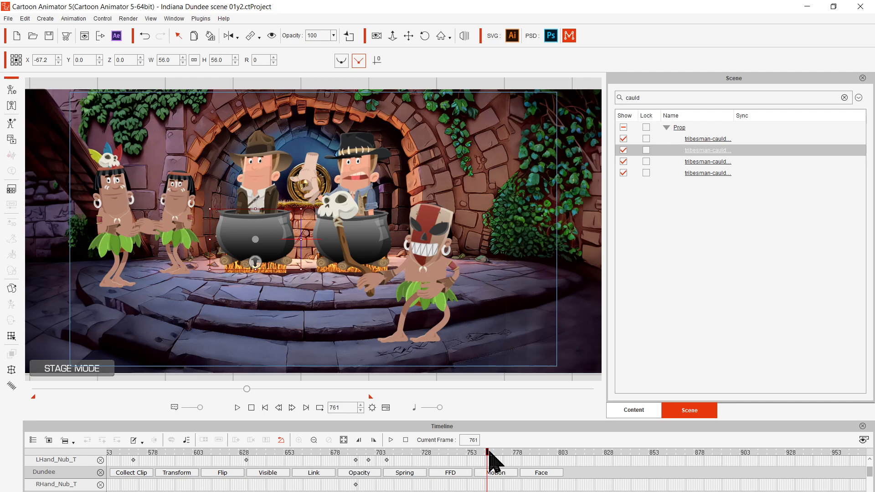
scroll(464, 467, "down", 5)
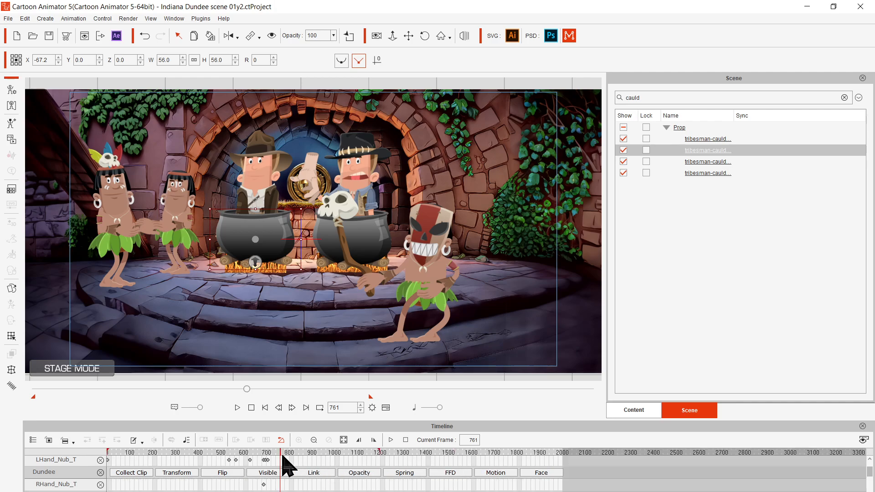
left_click_drag(280, 453, 254, 430)
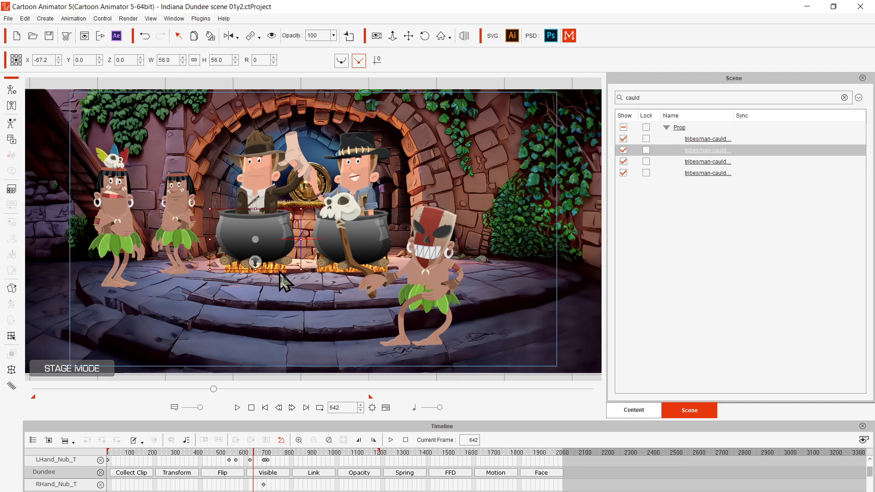
left_click(359, 167)
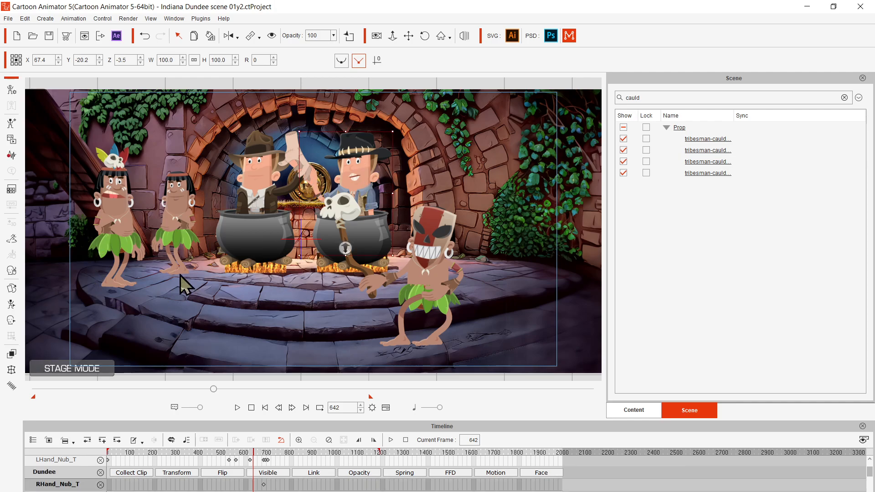
left_click(12, 303)
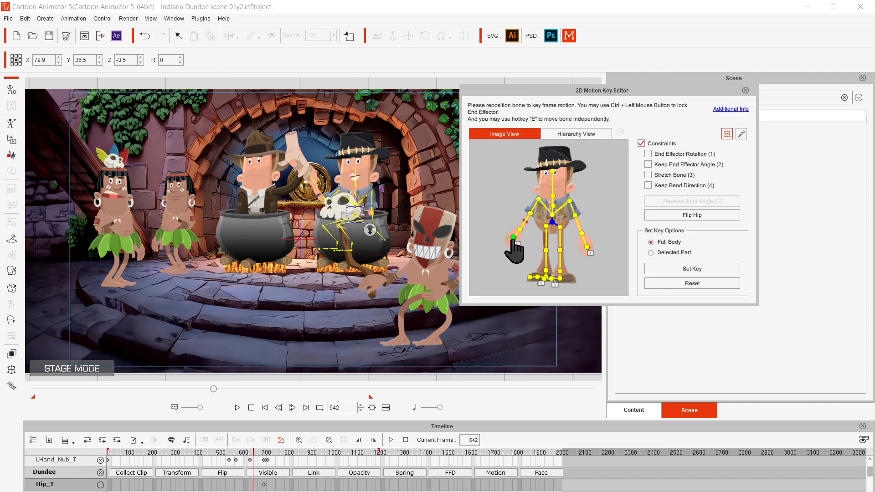
left_click(513, 237)
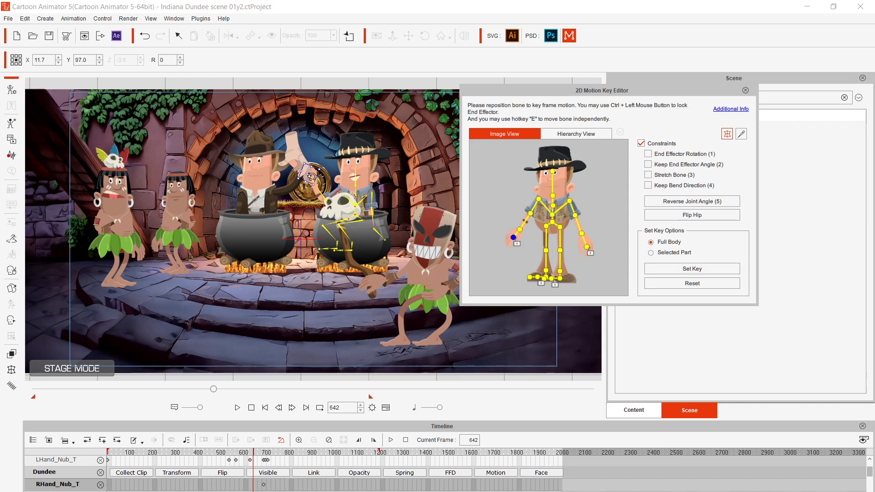
left_click_drag(310, 172, 324, 194)
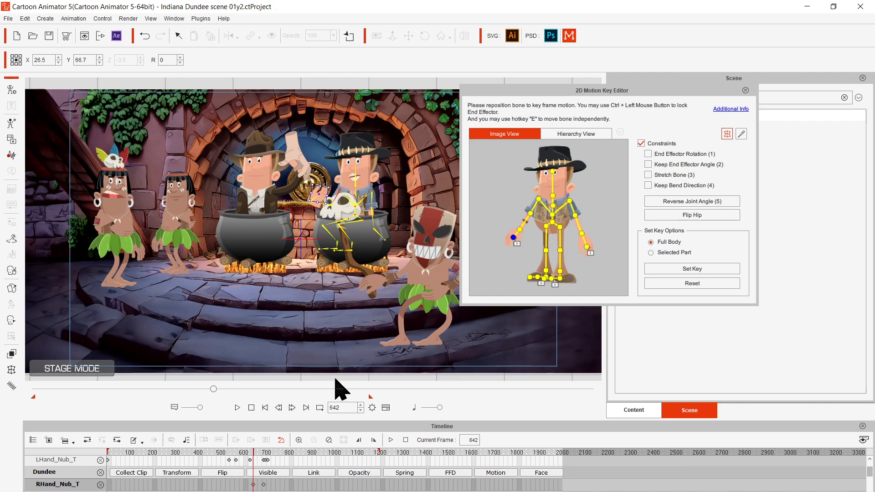
At frame 588, move Dundee's right hand down behind the cauldron to about X 29.5, Y 5.4 and close the 2D Motion Key Editor.
left_click_drag(214, 389, 198, 376)
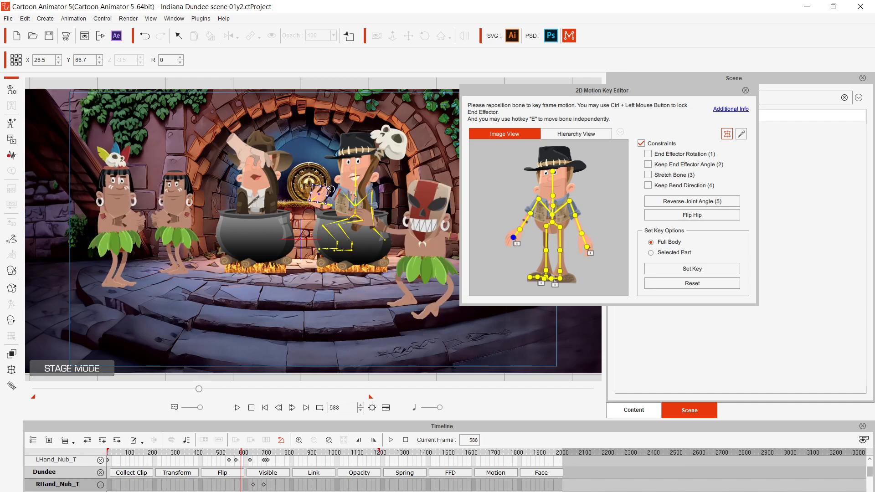
left_click_drag(323, 195, 318, 237)
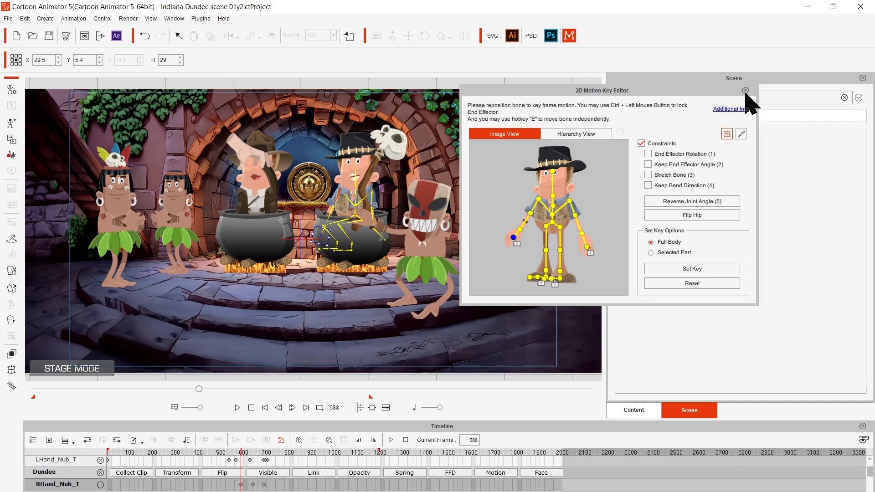
left_click(745, 90)
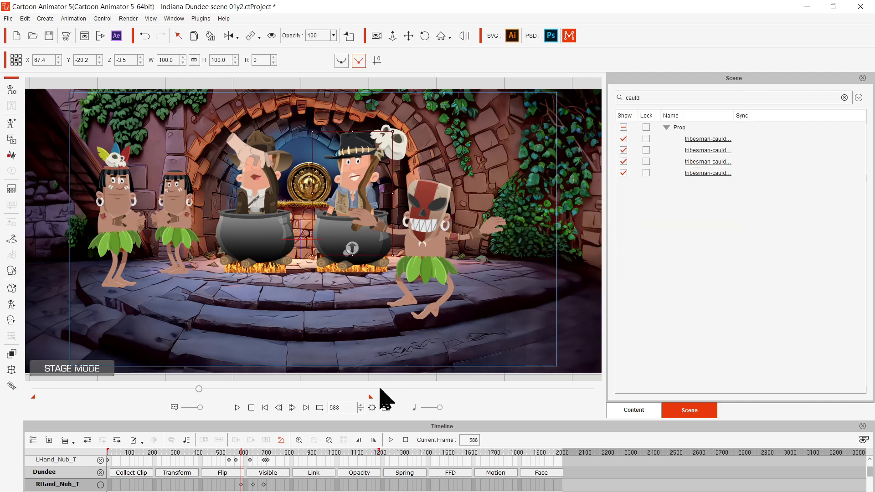
Play the animation from frame 0 through the hand-over and pause it at frame 976.
left_click_drag(198, 389, 4, 396)
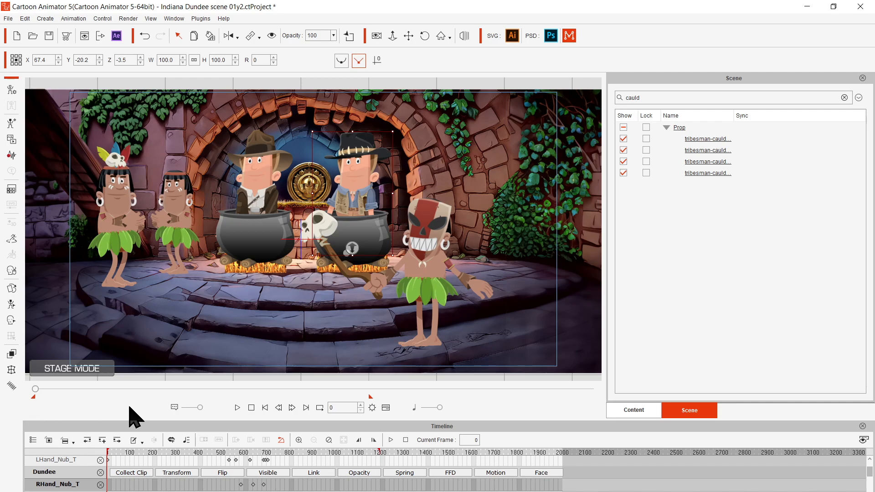
left_click(238, 408)
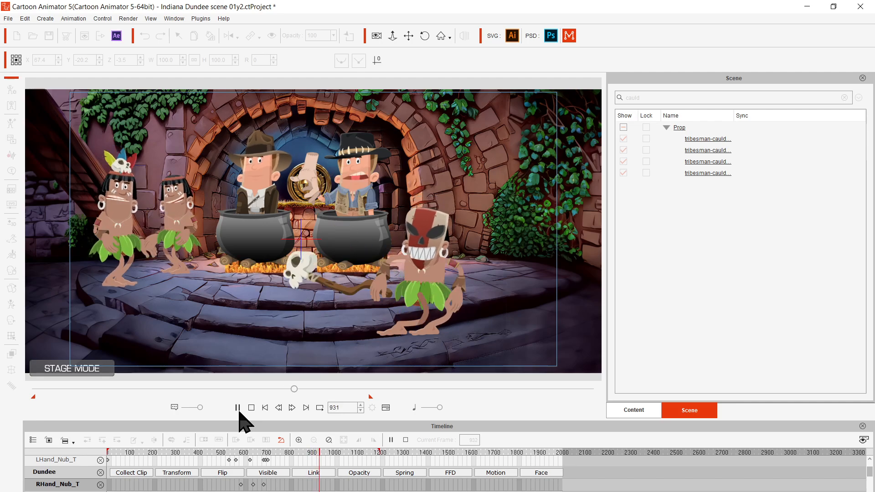
left_click(237, 407)
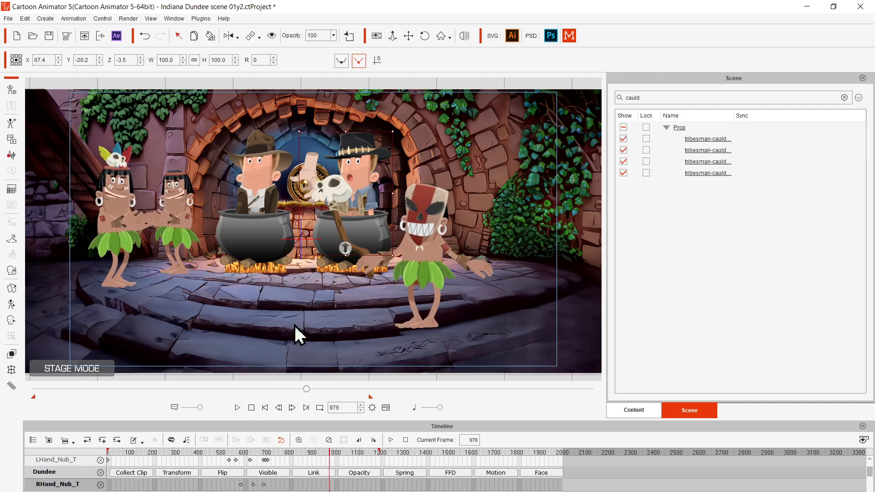
At frame 976, nudge Dundee to about X 67.4, Y -19.6 and undo the second nudge.
left_click_drag(306, 172, 305, 170)
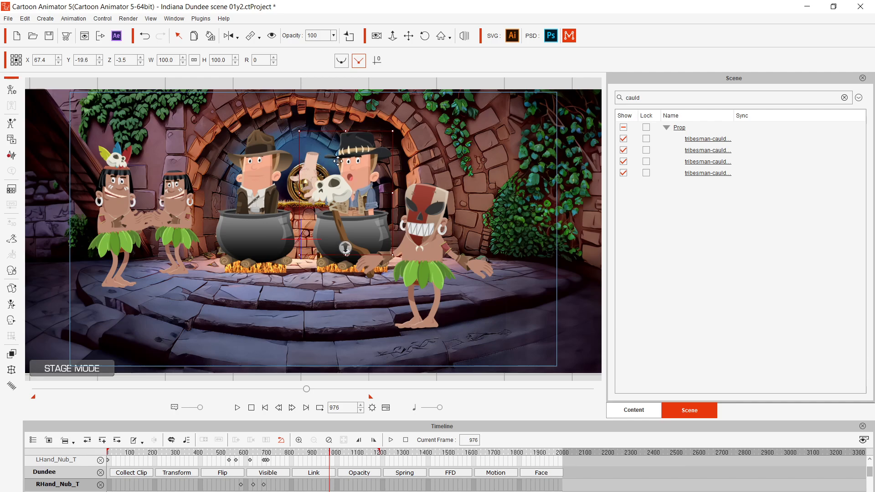
left_click_drag(366, 174, 367, 175)
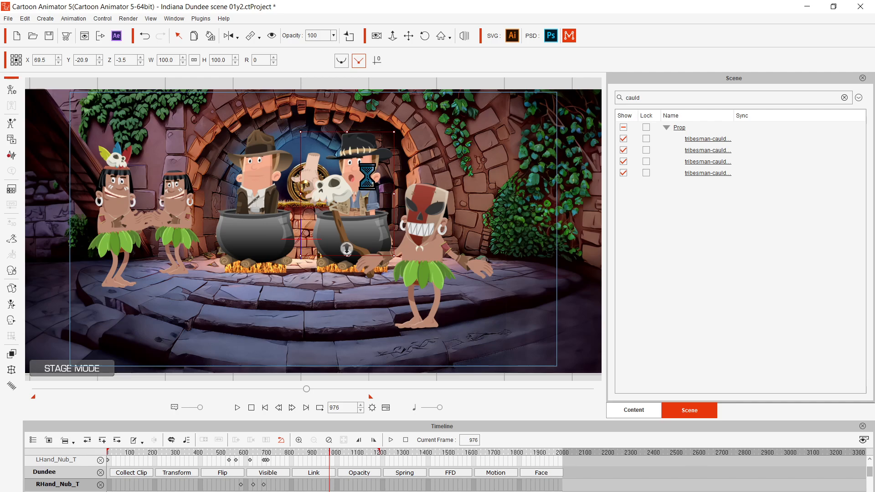
key("ctrl+z")
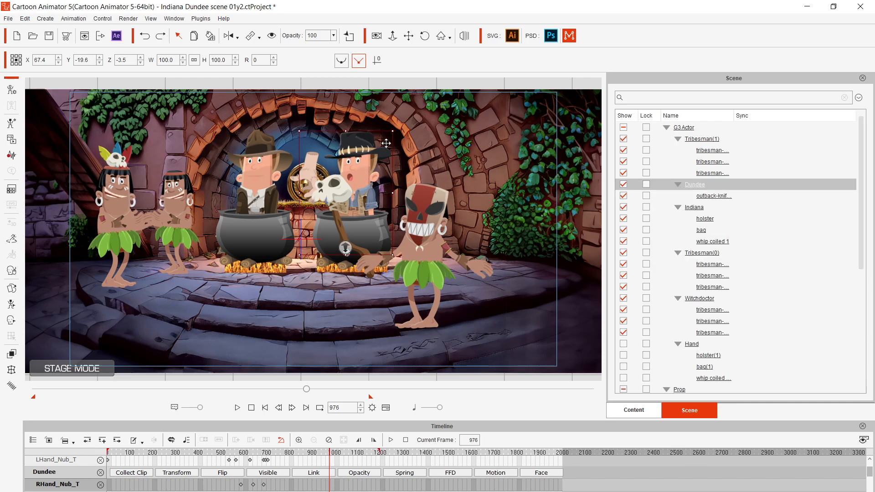
Try moving Dundee's right hand to about X 0.3, Y 93.7 at frame 976, undo the move and close the 2D Motion Key Editor.
left_click(14, 308)
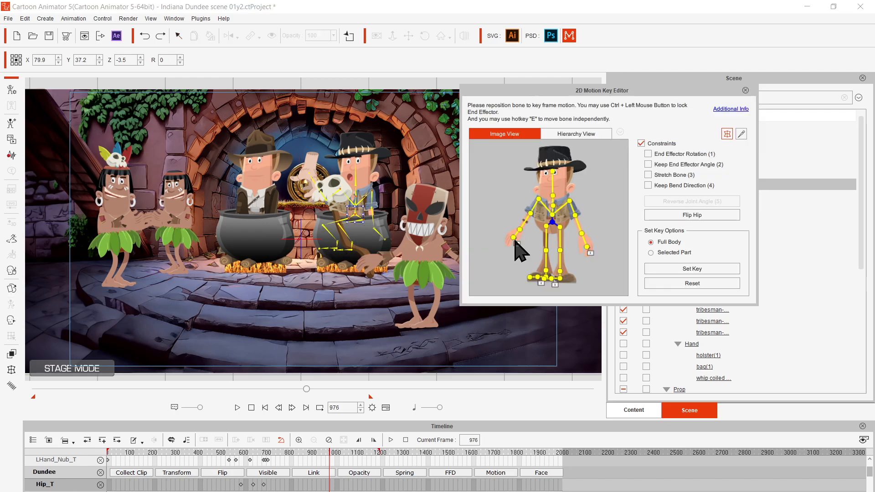
left_click(514, 238)
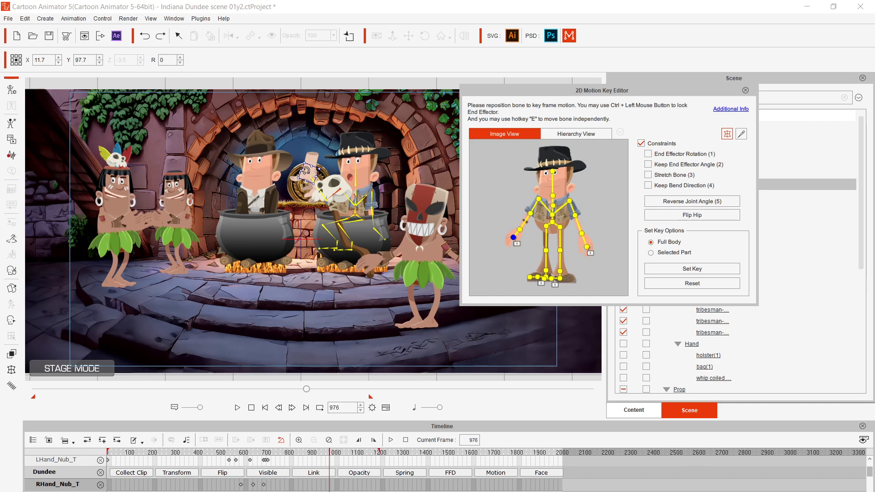
left_click_drag(320, 165, 302, 175)
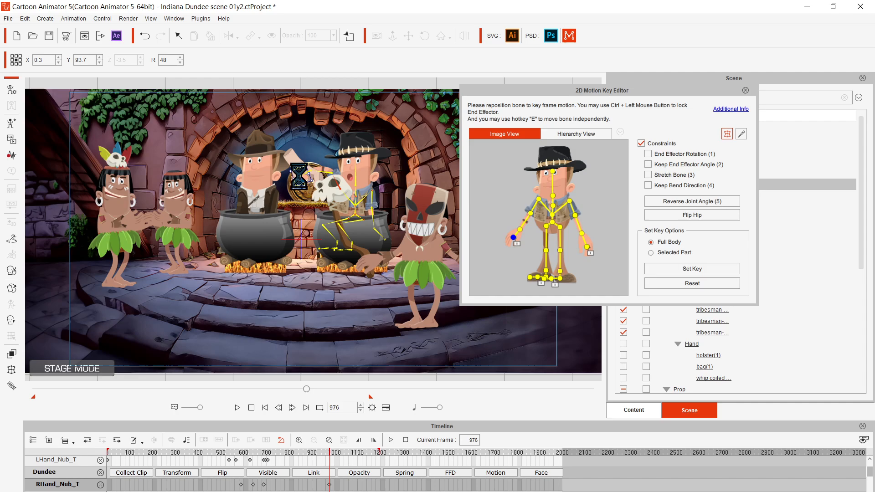
key("ctrl+z")
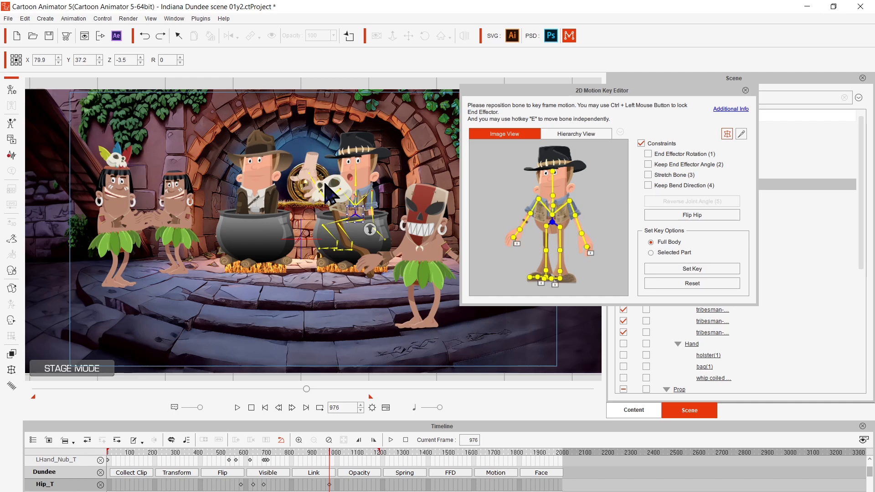
left_click(745, 91)
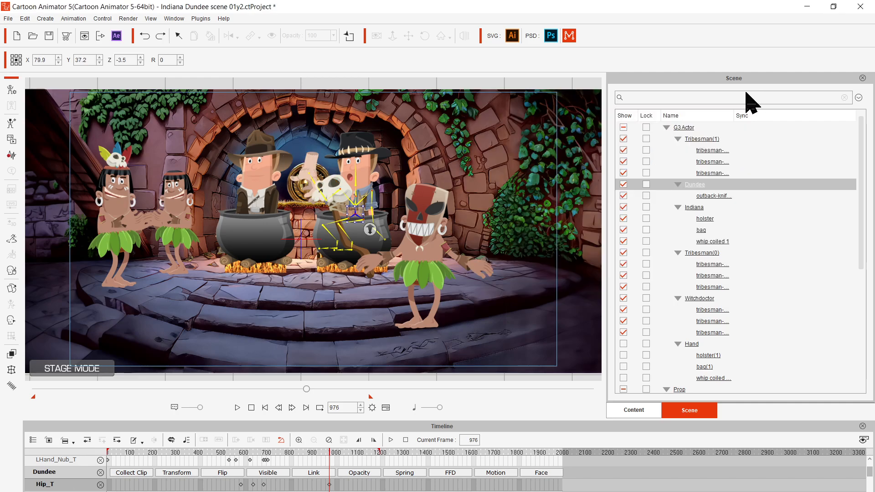